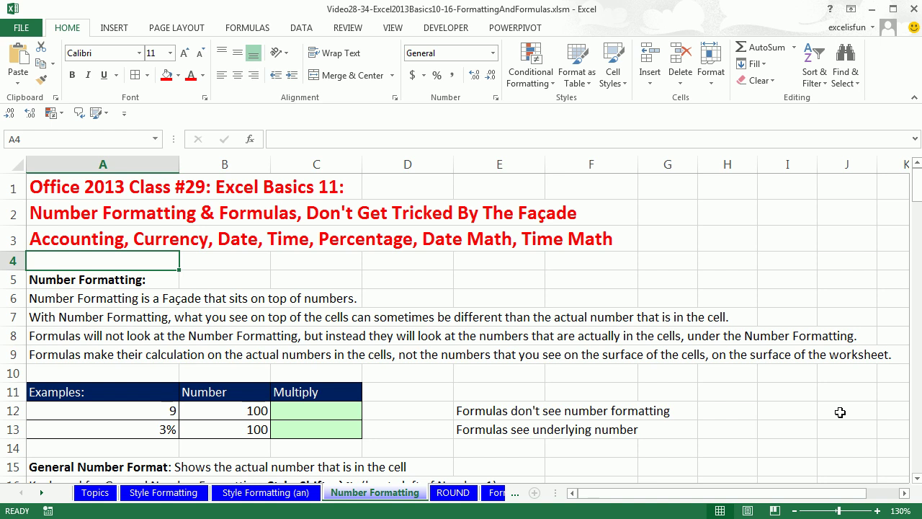
- Multiply B12 by A12 in cell C12 with the formula =B12*A12 and copy it down to C13
left_click_drag(918, 478, 919, 478)
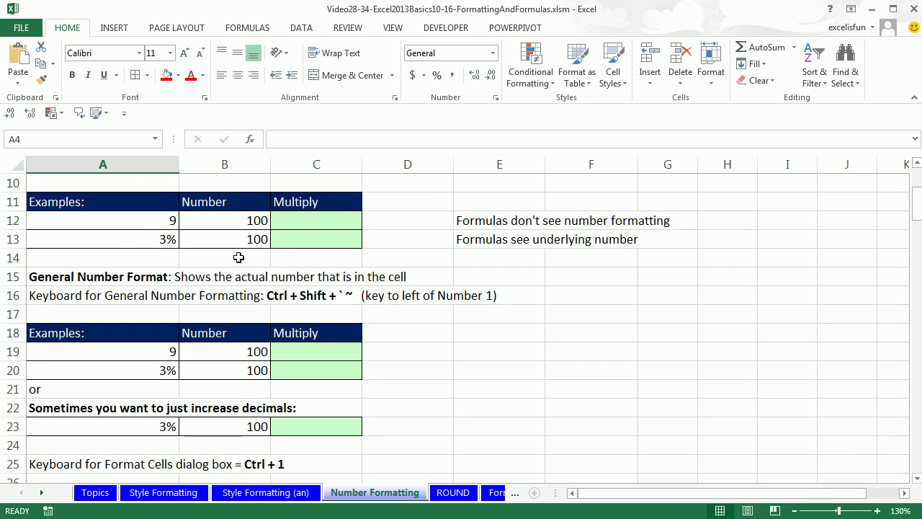
left_click(317, 223)
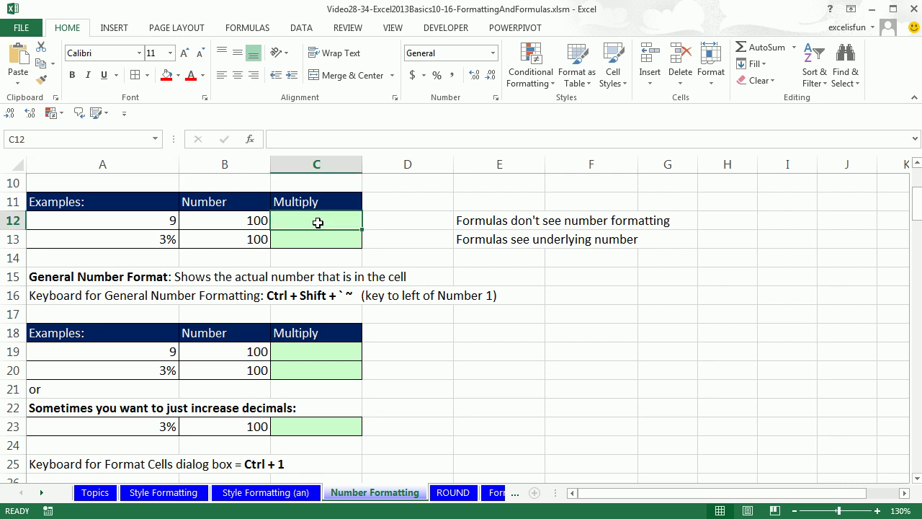
type("=")
key("Left")
type("*")
key("Left")
key("Left")
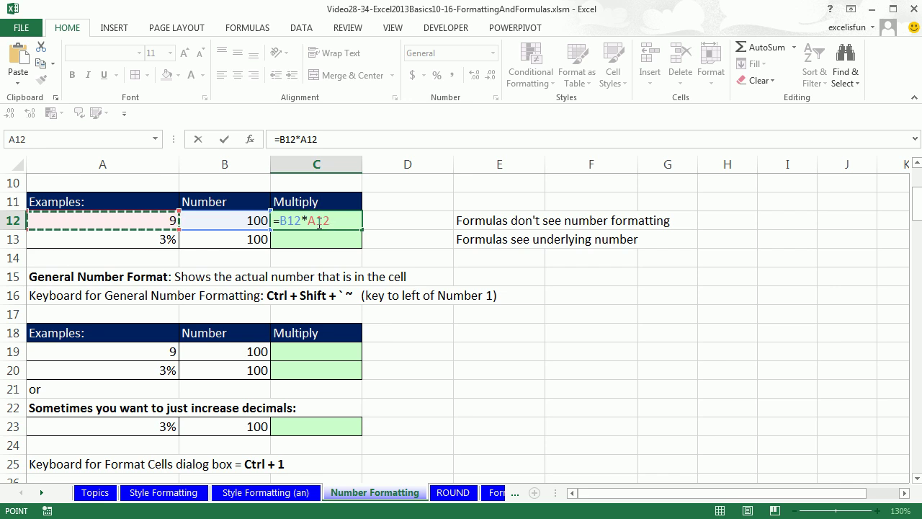
key("ctrl+Return")
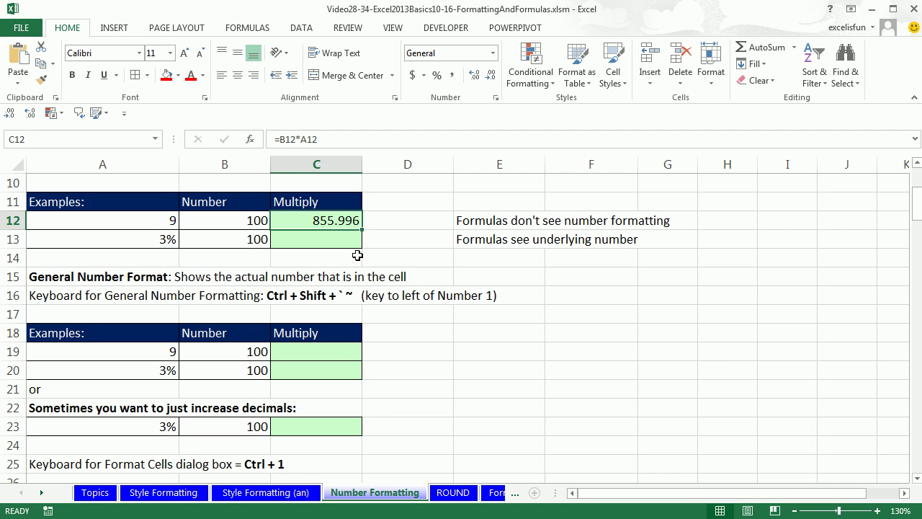
left_click_drag(362, 230, 362, 250)
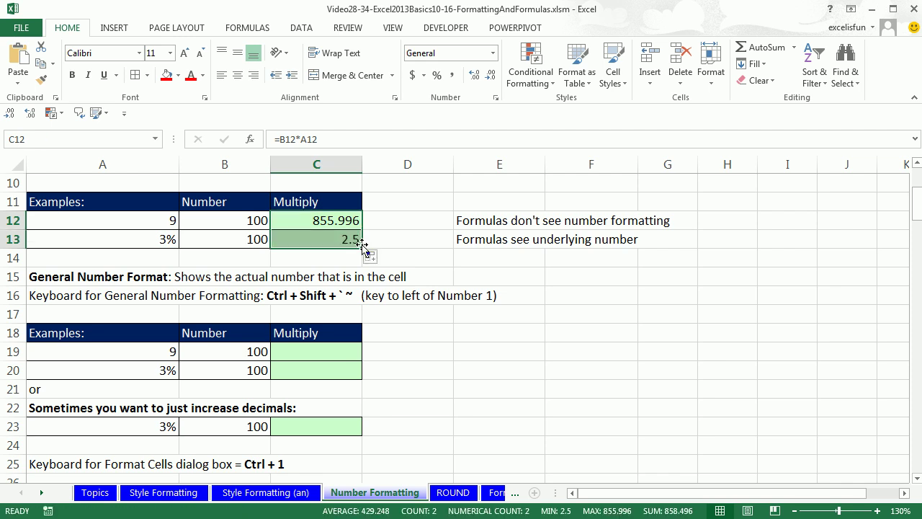
left_click(342, 245)
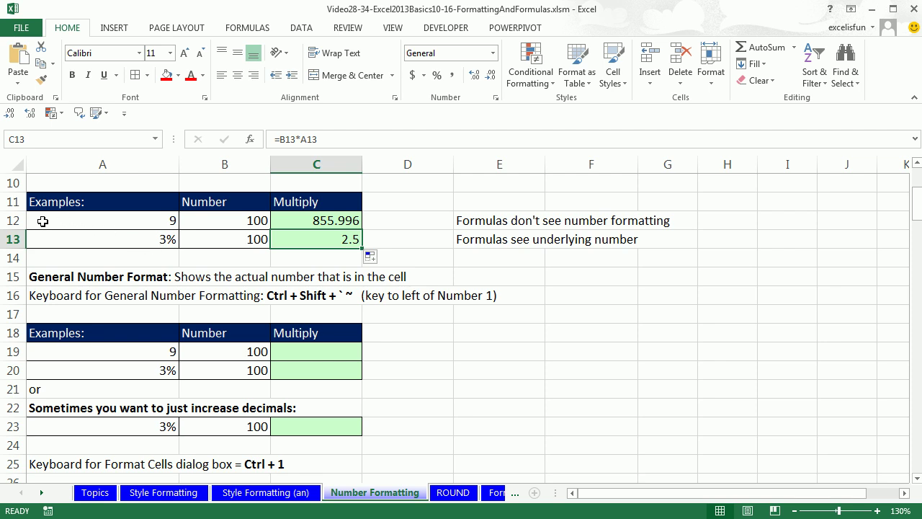
- Apply the General number format to cells A12:B13 and undo the change
left_click_drag(42, 221, 208, 237)
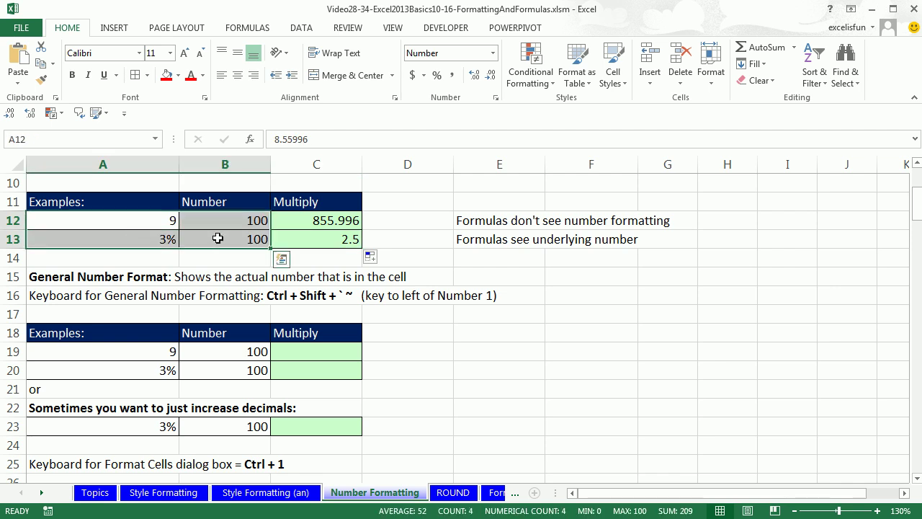
left_click(494, 56)
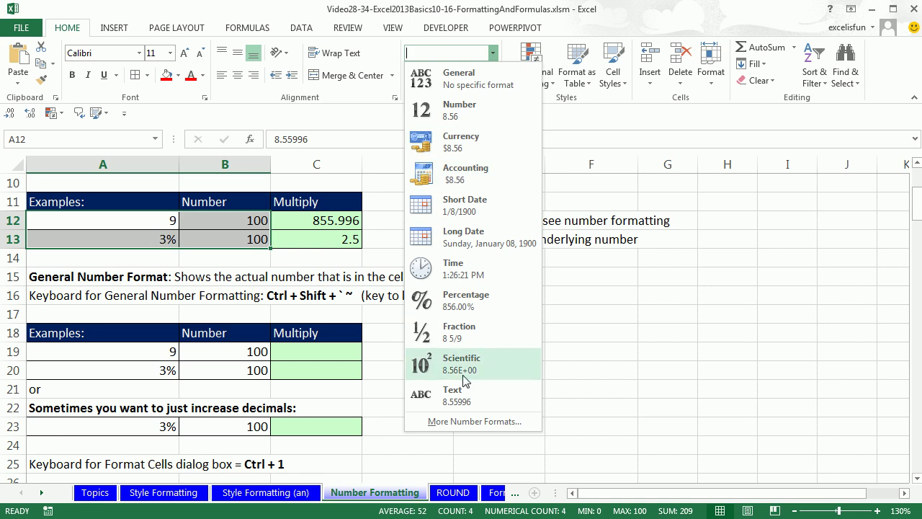
left_click(465, 85)
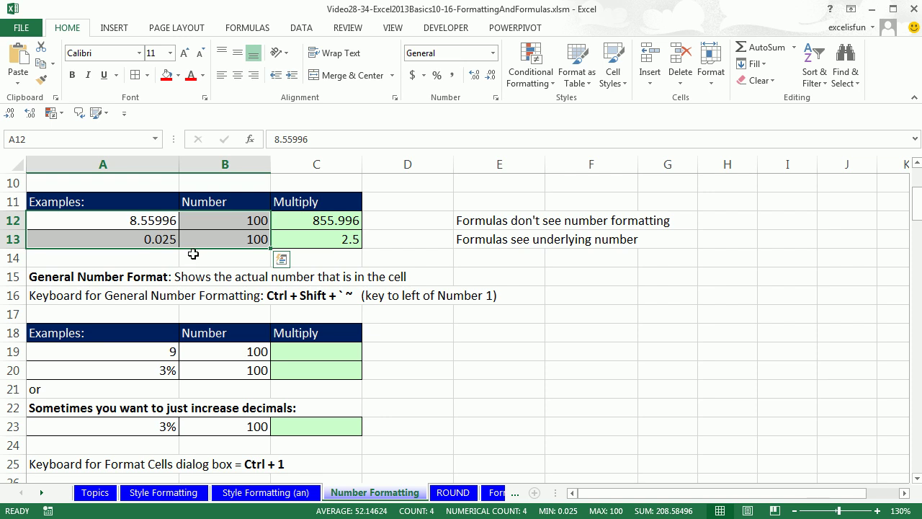
key("ctrl+z")
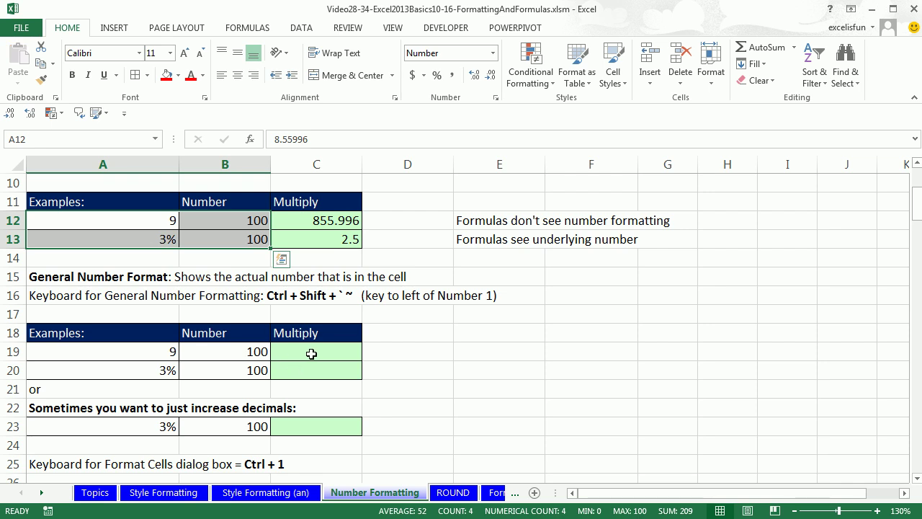
- Enter the formula =B19*A19 in cell C19 and copy it down to C20
left_click(311, 354)
type("=")
key("Left")
type("*")
key("Left")
key("Left")
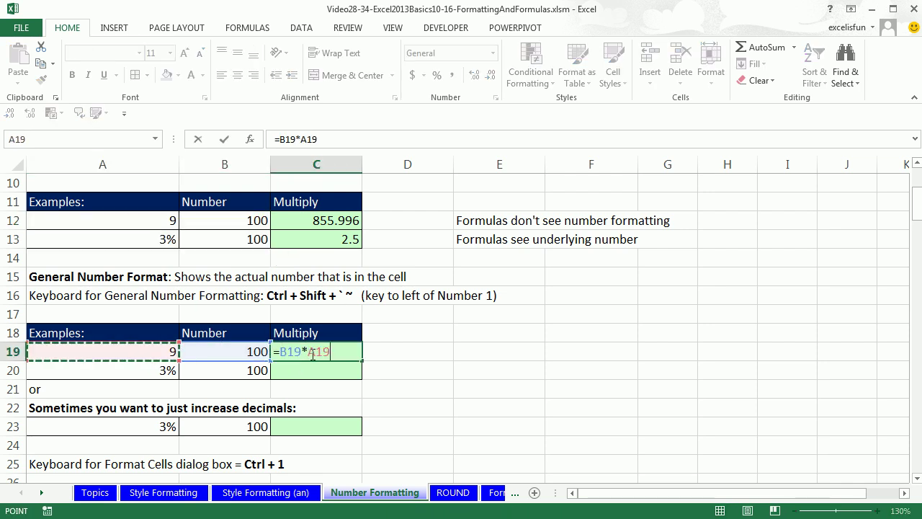
key("ctrl+Return")
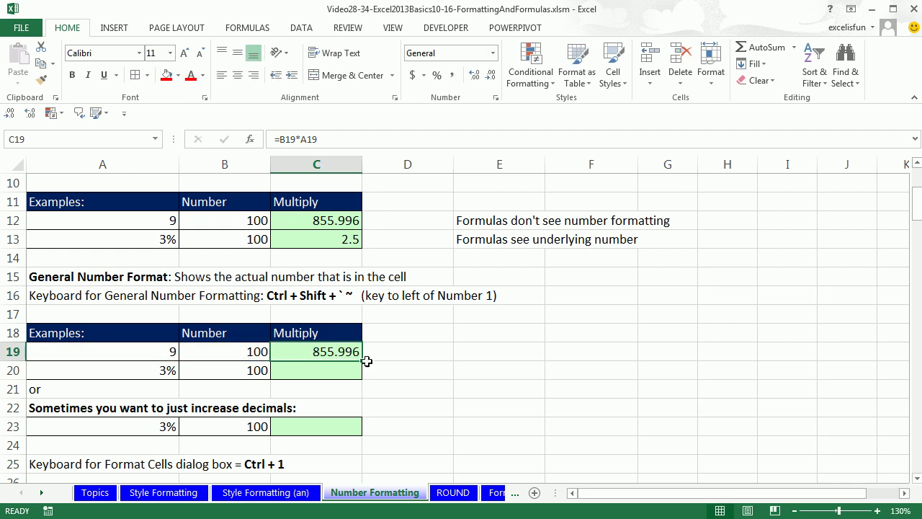
left_click_drag(361, 360, 358, 375)
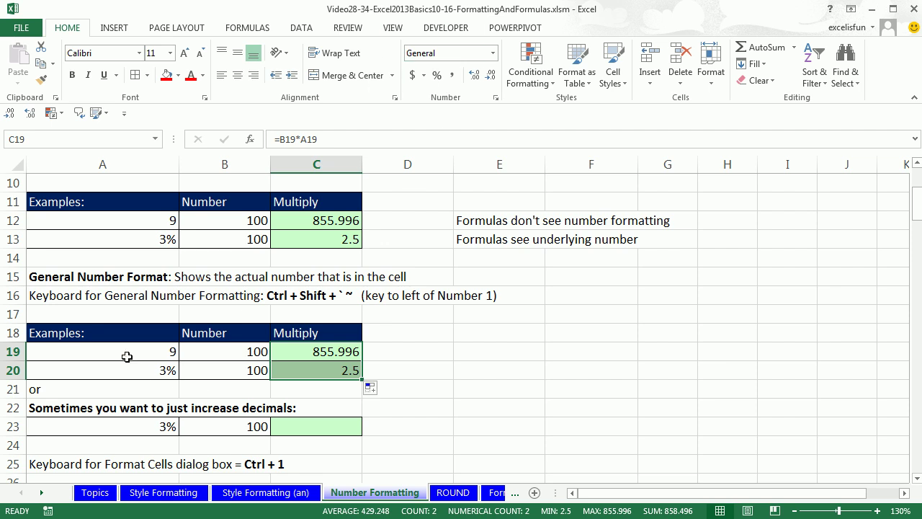
- Apply the General number format to cells A19:B20 in the second examples table
left_click_drag(124, 352, 225, 374)
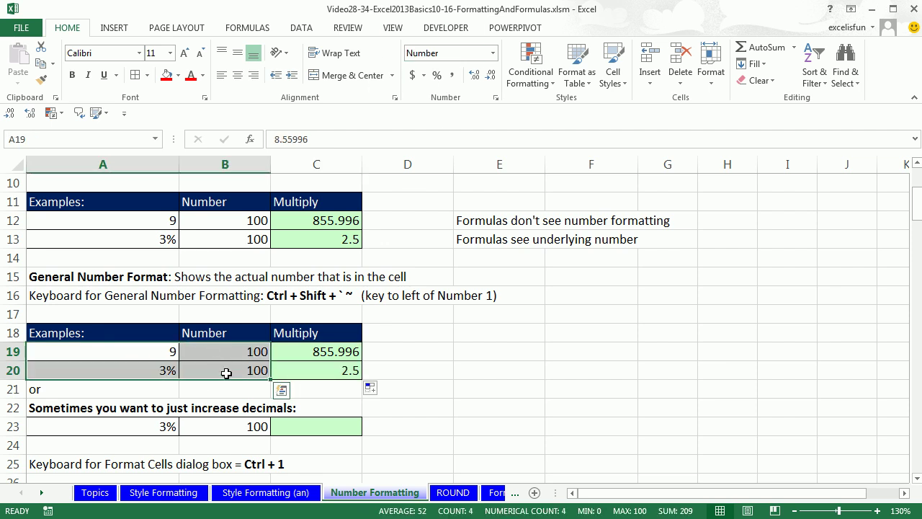
key("ctrl+1")
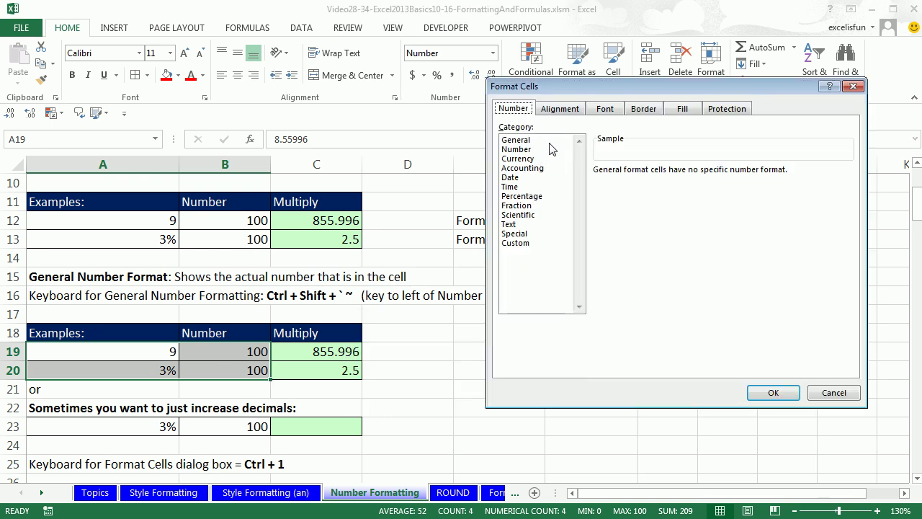
left_click(528, 144)
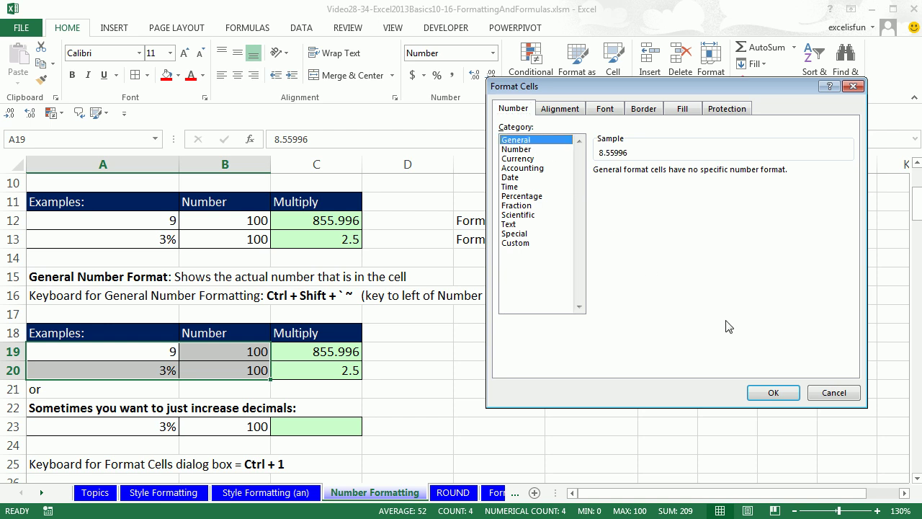
left_click(778, 391)
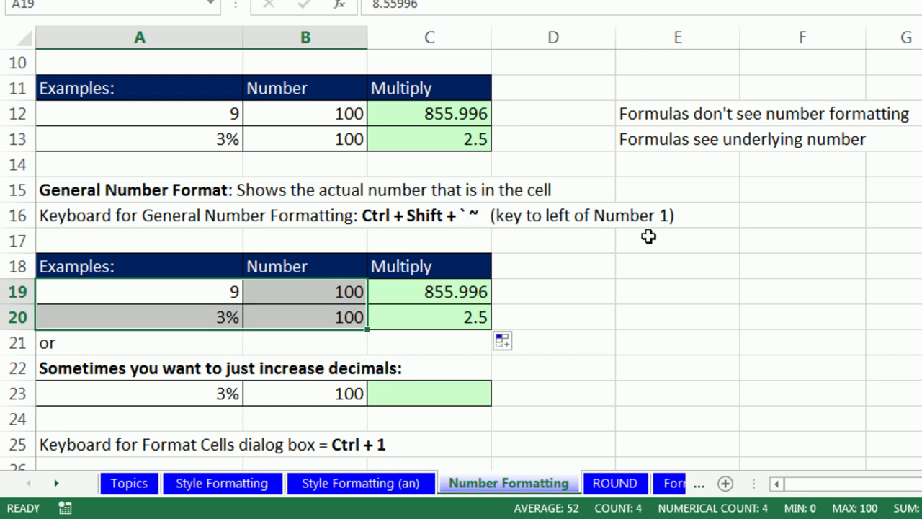
key("ctrl+shift+grave")
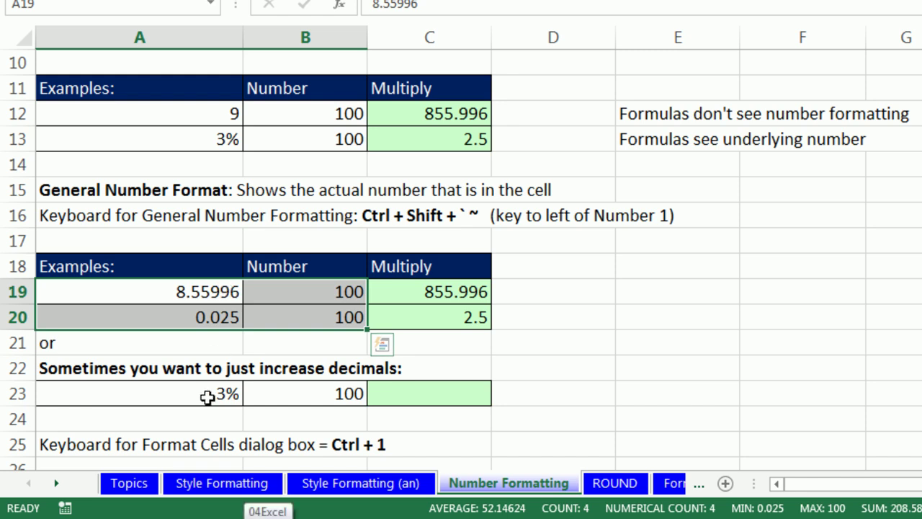
- Enter the formula =B23*A23 in cell C23
left_click(415, 389)
type("=")
key("Left")
type("*")
key("Left")
key("Left")
key("ctrl+Return")
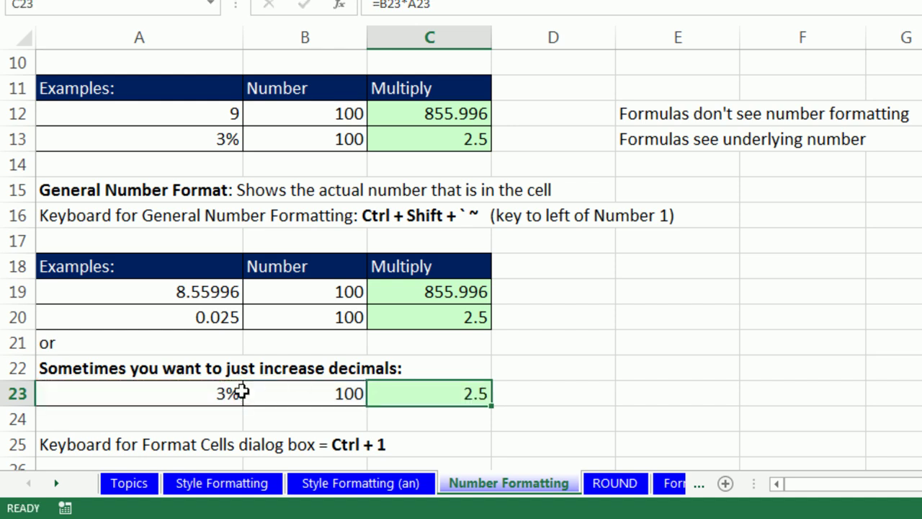
- Increase the decimals of the percentage in cell A23 to two places
left_click(227, 393)
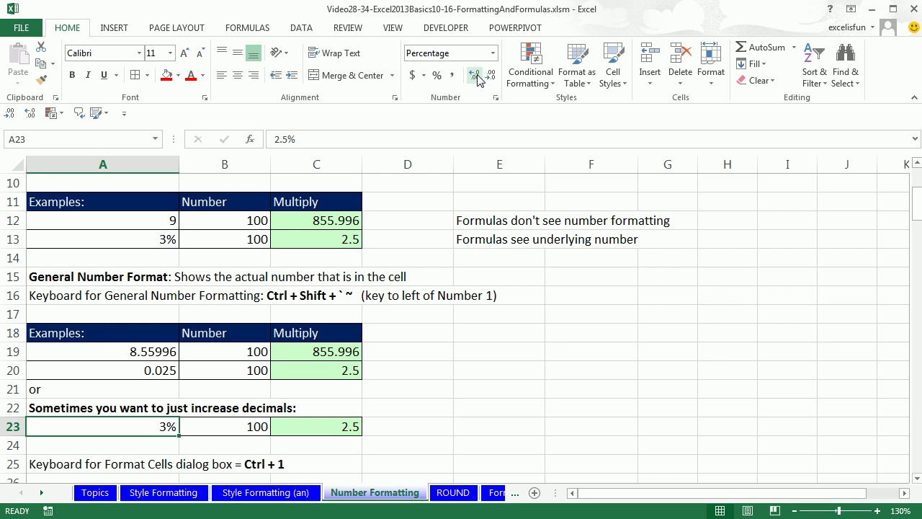
left_click(475, 77)
left_click(475, 76)
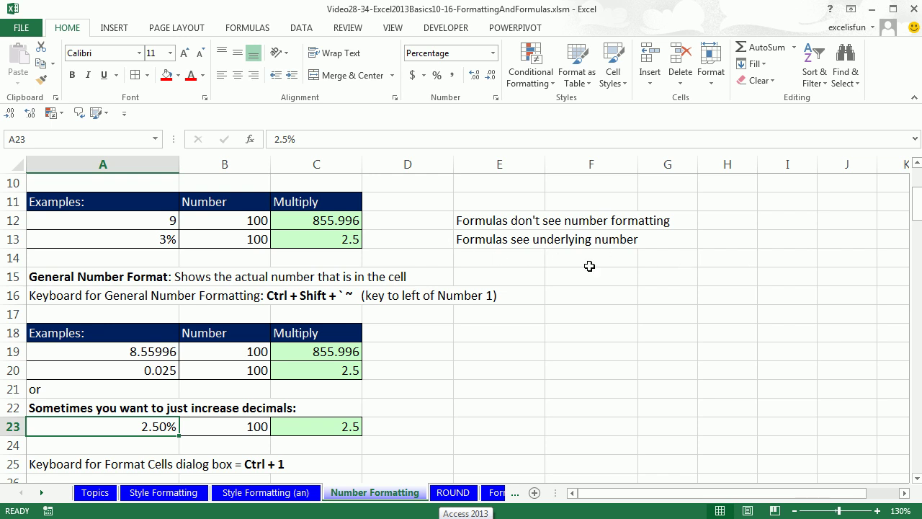
- Format cells B32:E37 of the first income table as Accounting with 2 decimal places and the $ symbol
left_click(917, 478)
scroll(917, 479, "down", 3)
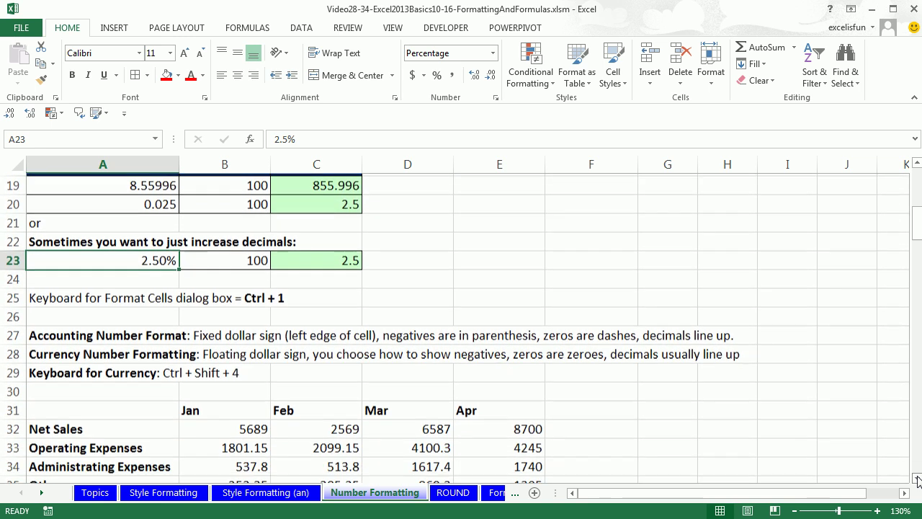
scroll(917, 478, "down", 2)
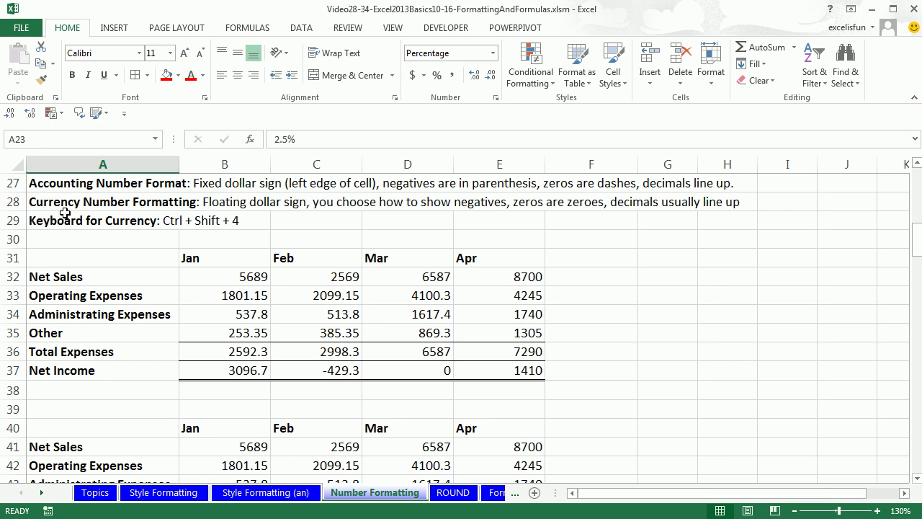
left_click_drag(210, 276, 494, 368)
key("ctrl+1")
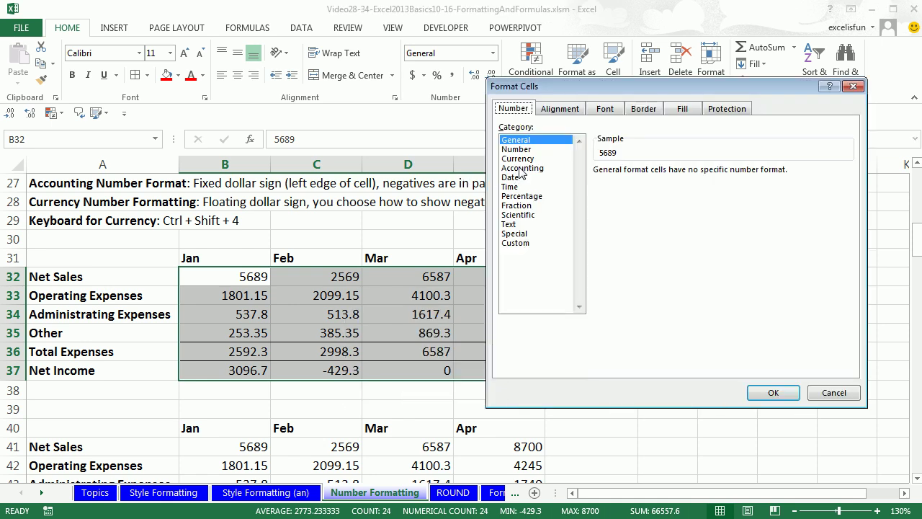
left_click(520, 169)
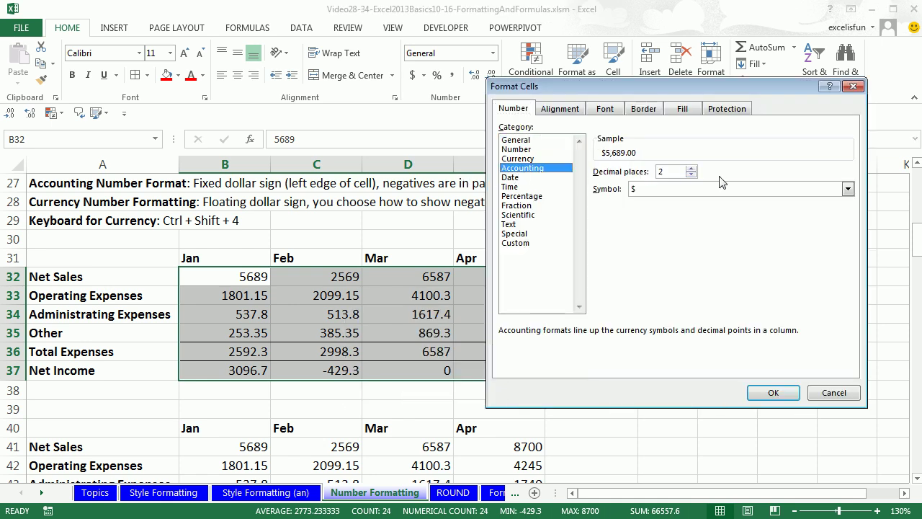
left_click(848, 189)
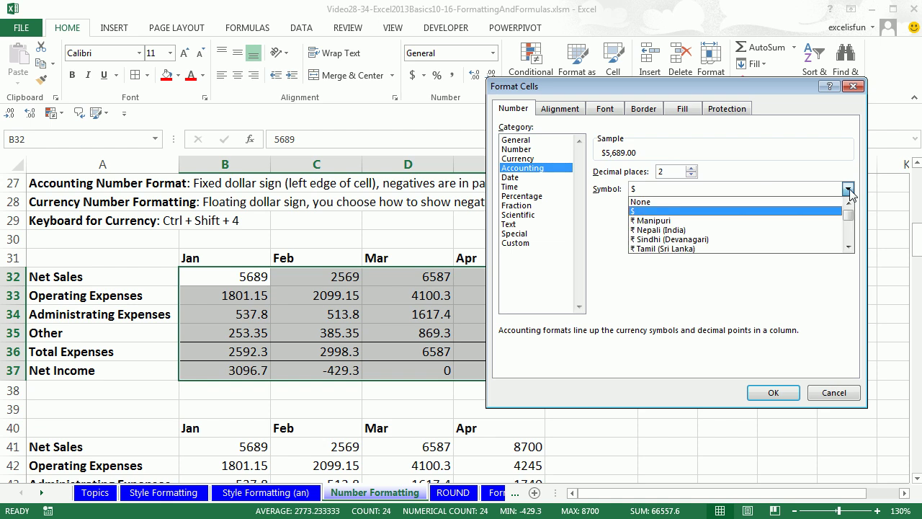
left_click(848, 247)
left_click(850, 247)
left_click(849, 247)
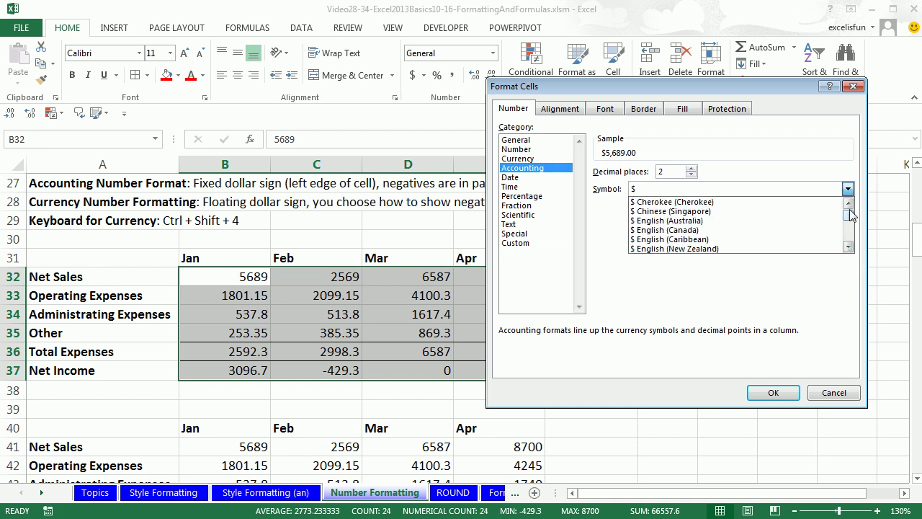
left_click(848, 206)
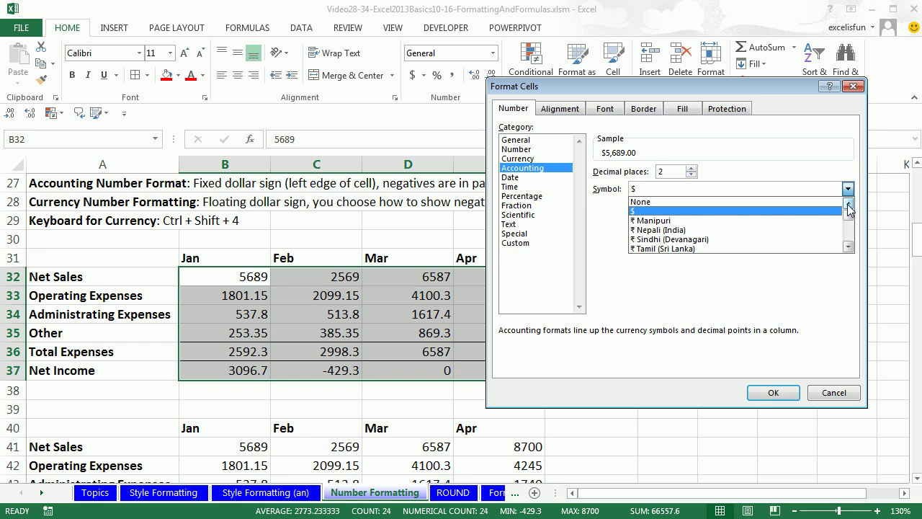
left_click(663, 210)
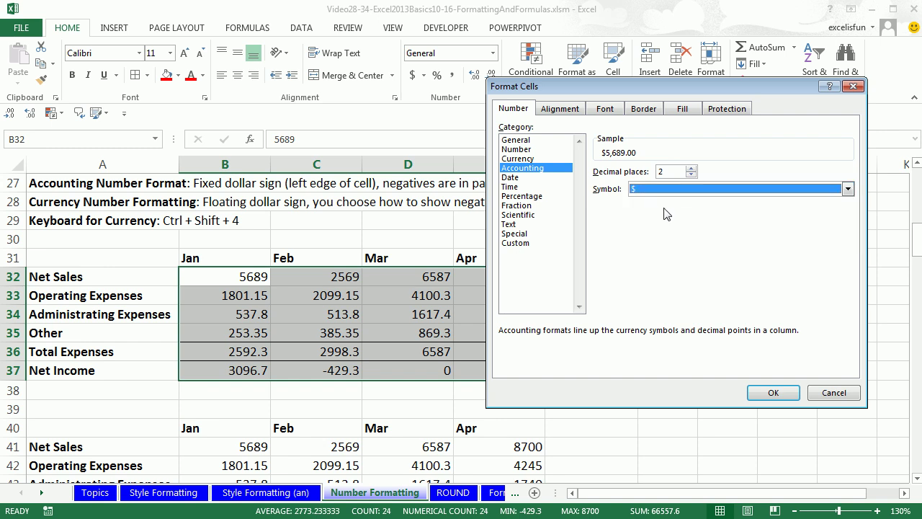
left_click(774, 392)
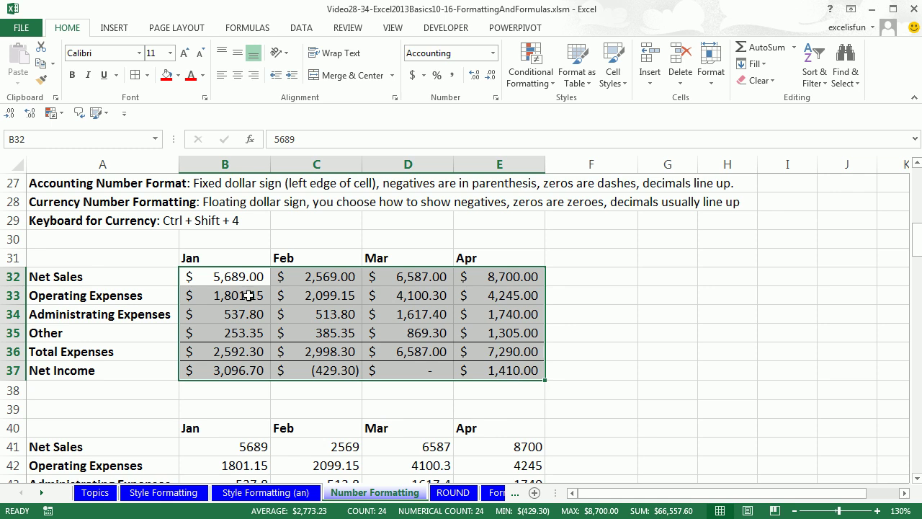
- Set the Accounting format's currency symbol to None for the expense rows in B33:E35
left_click(216, 295)
left_click_drag(496, 299, 497, 326)
key("ctrl+1")
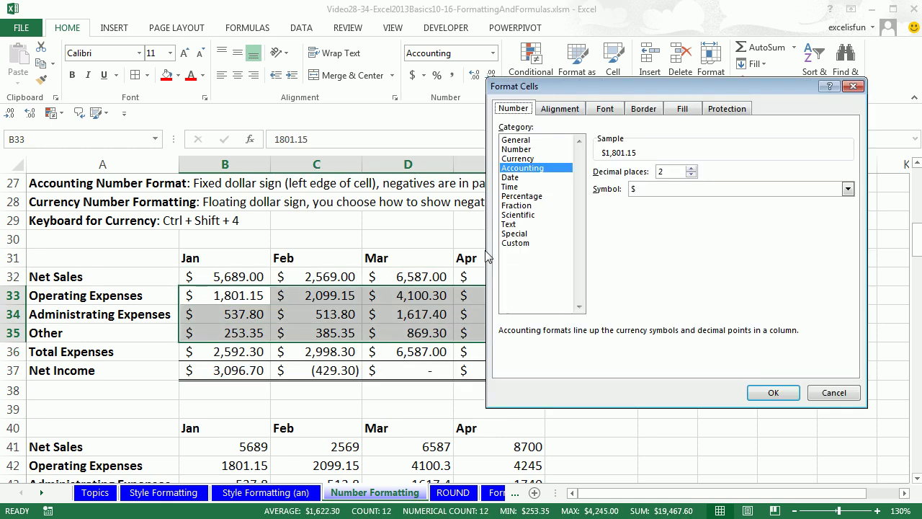
left_click(643, 191)
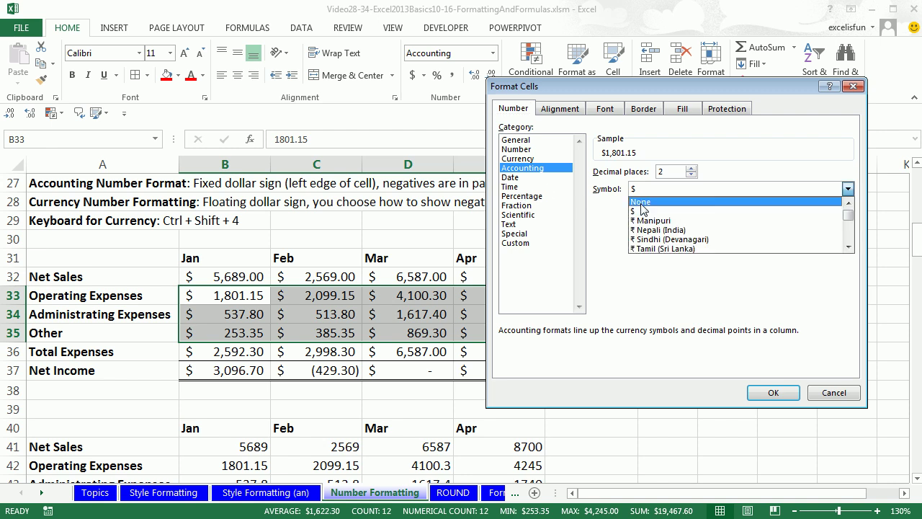
left_click(642, 205)
left_click(768, 392)
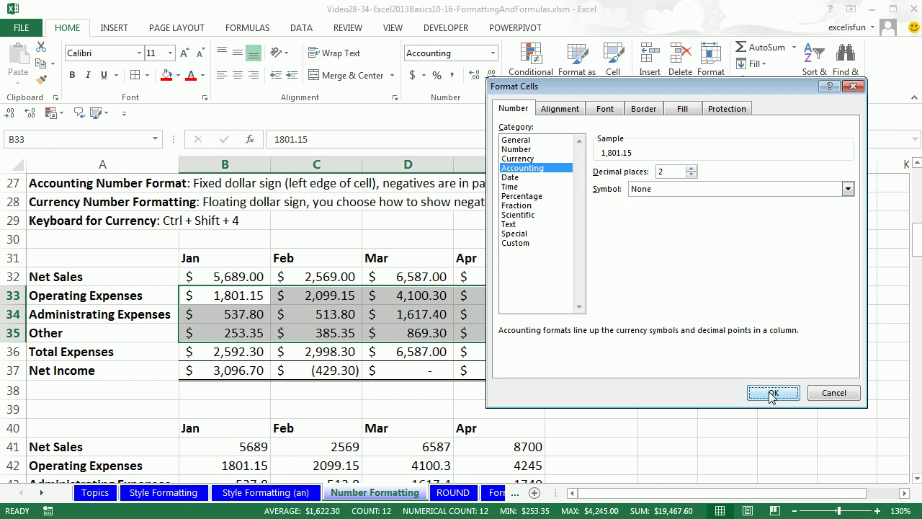
- Collapse the ribbon so more worksheet rows fit, with both income tables in view
left_click(693, 400)
scroll(642, 371, "down", 1)
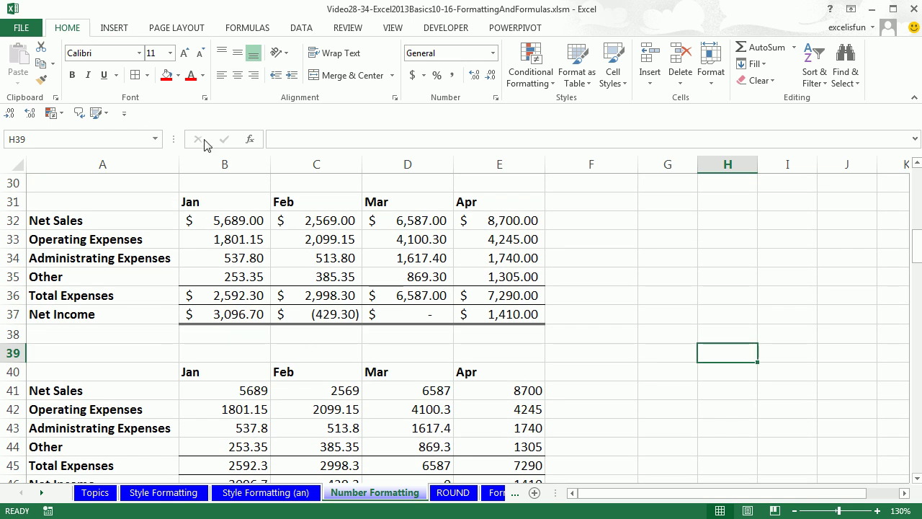
key("ctrl+F1")
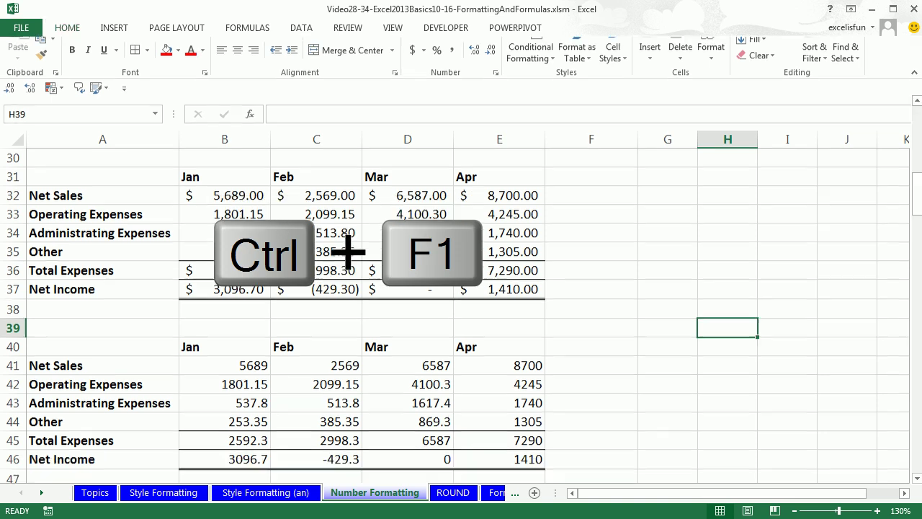
- Format cells B41:E46 of the second income table as Currency with 2 decimal places, the $ symbol and the -$1,234.10 negative style
left_click_drag(211, 330, 510, 422)
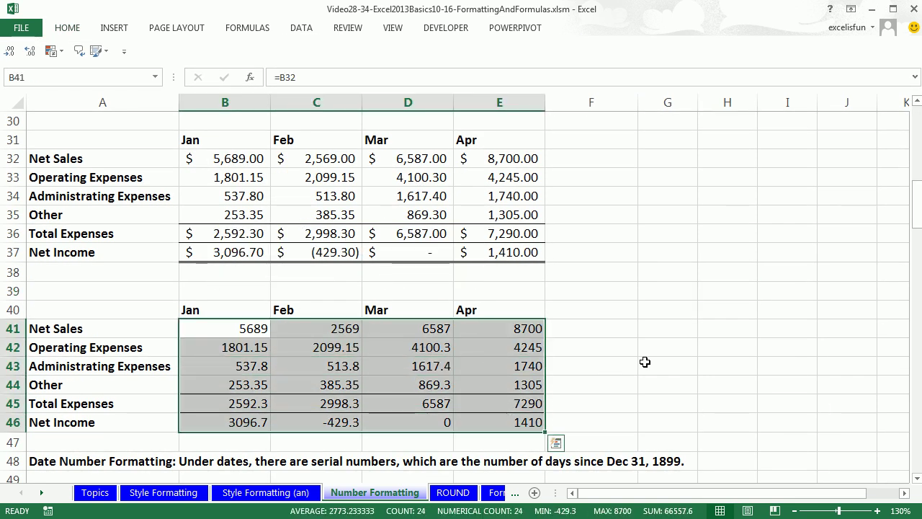
key("ctrl+1")
left_click(528, 159)
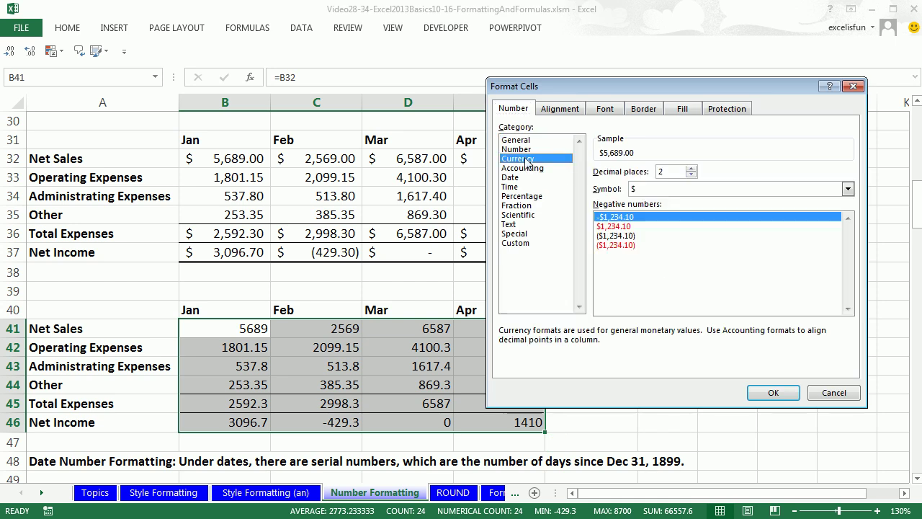
left_click(729, 193)
left_click(729, 194)
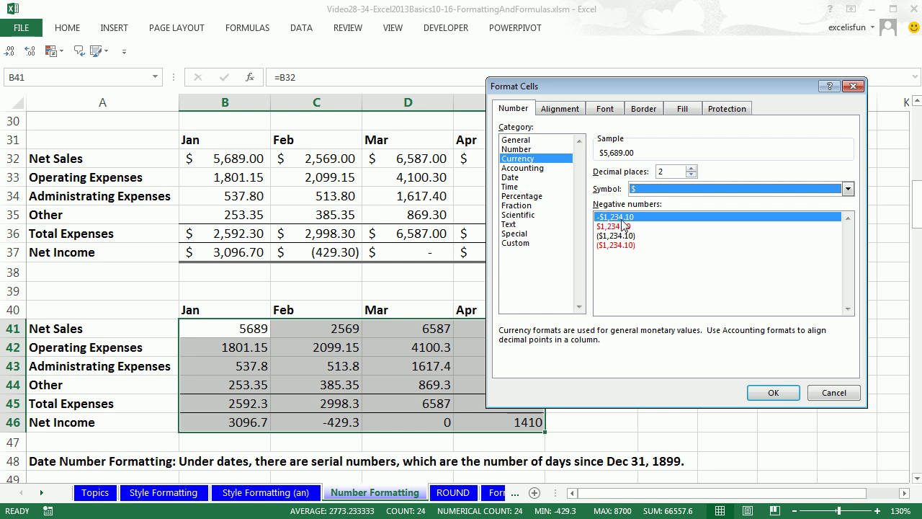
left_click(781, 392)
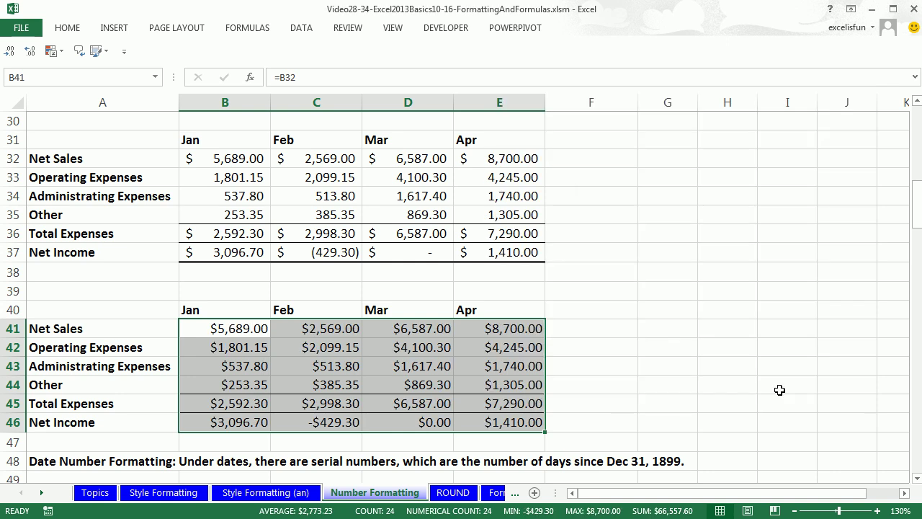
- Compare how the March net income is displayed in cell D37 with Accounting and in D46 with Currency
left_click(616, 288)
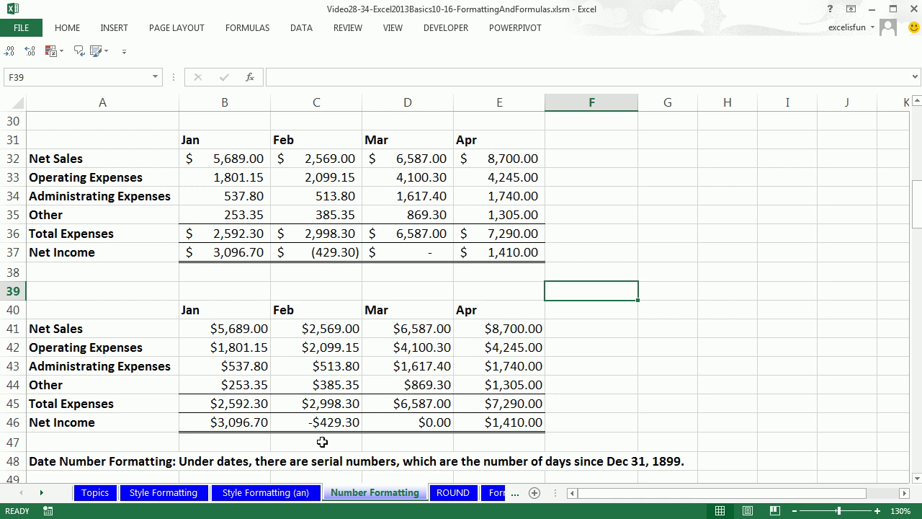
left_click(430, 250)
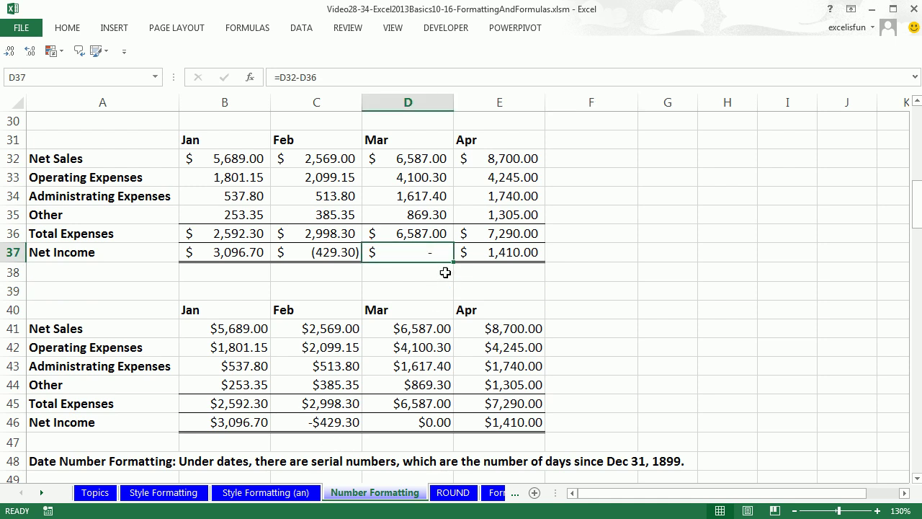
left_click(423, 422)
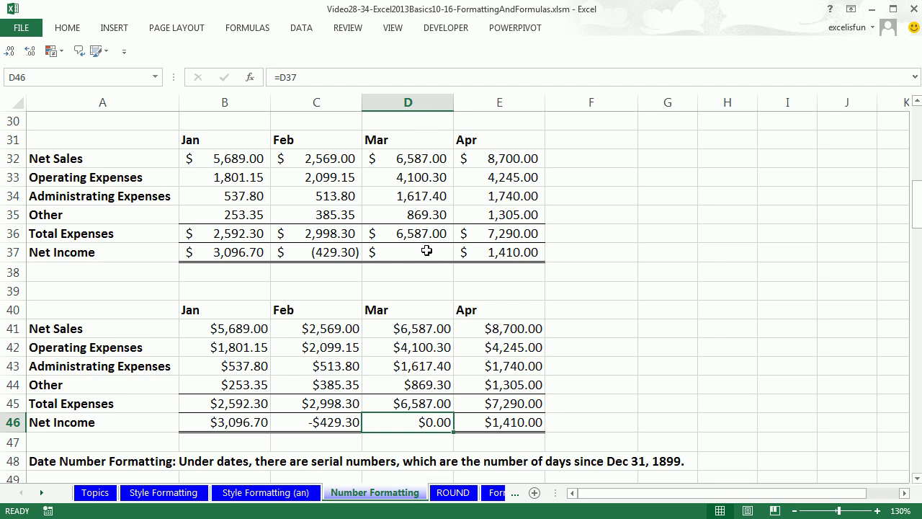
- Set the Currency format of cell D42 to show negative numbers in red with parentheses
left_click(424, 348)
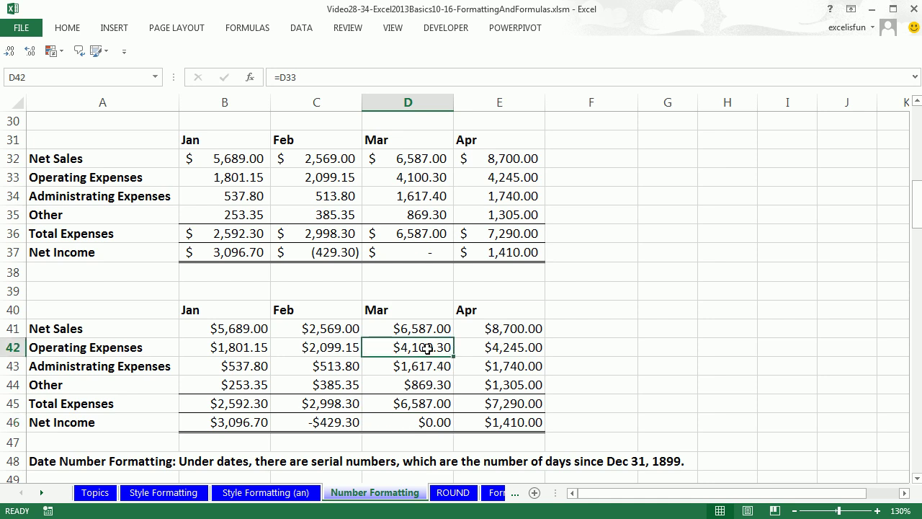
key("ctrl+1")
left_click(619, 245)
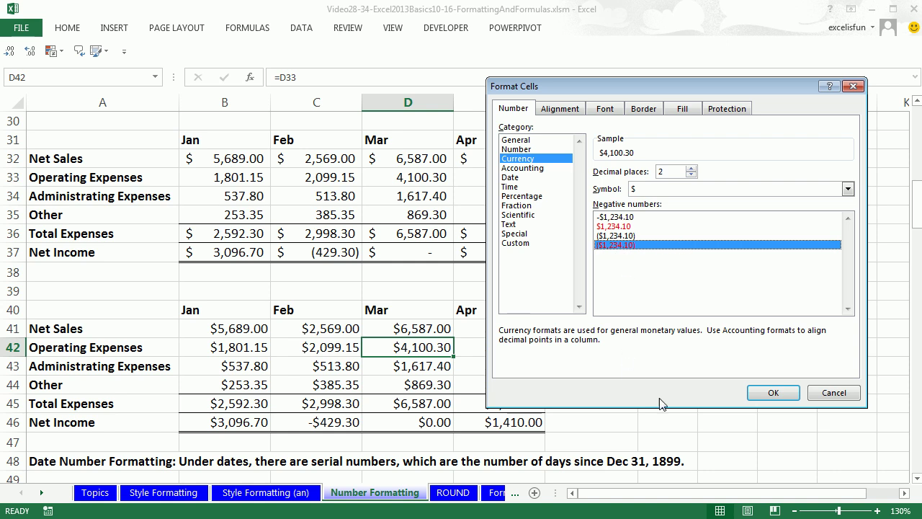
left_click(772, 390)
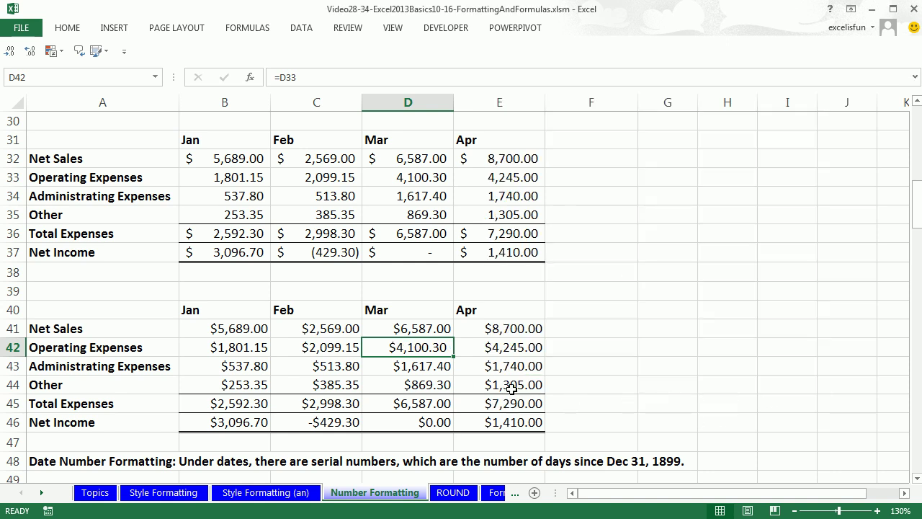
left_click(551, 350)
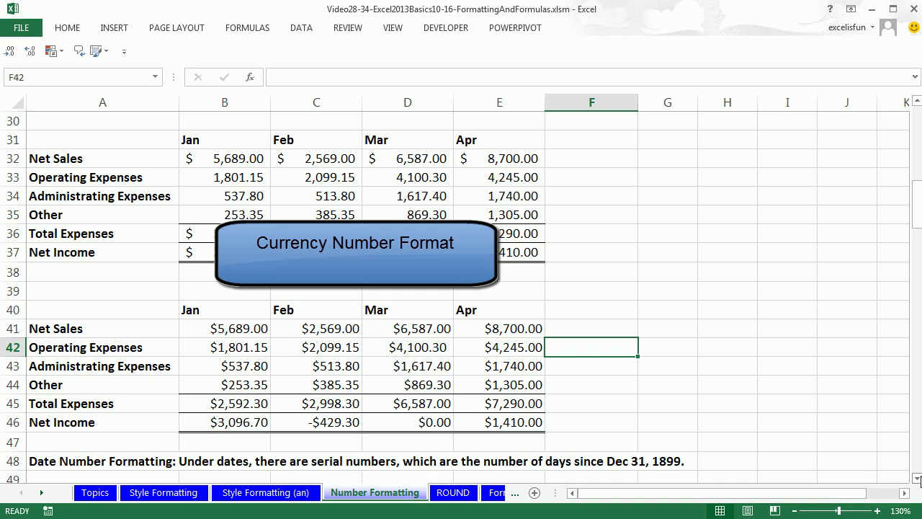
- Enter 50.255 in cell D51, beside the date serial number table
scroll(918, 481, "down", 3)
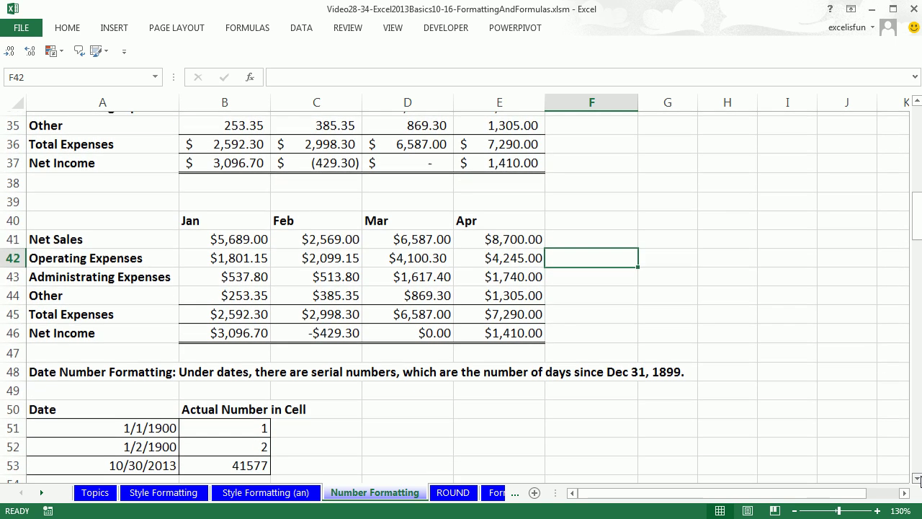
scroll(918, 481, "down", 3)
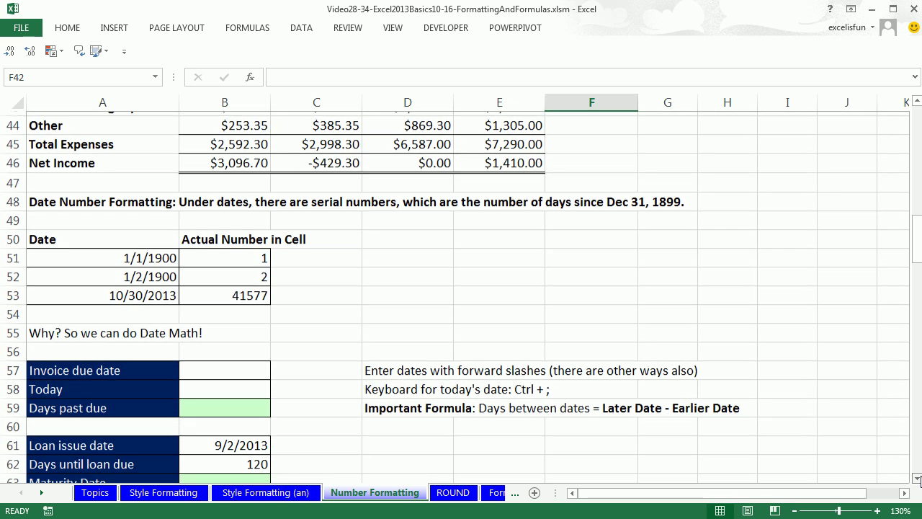
scroll(919, 481, "down", 1)
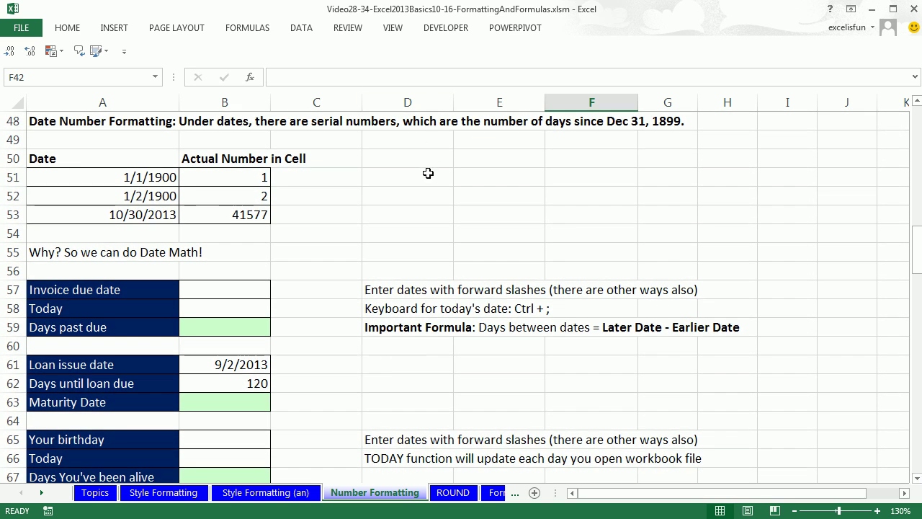
left_click(435, 180)
type("50.255")
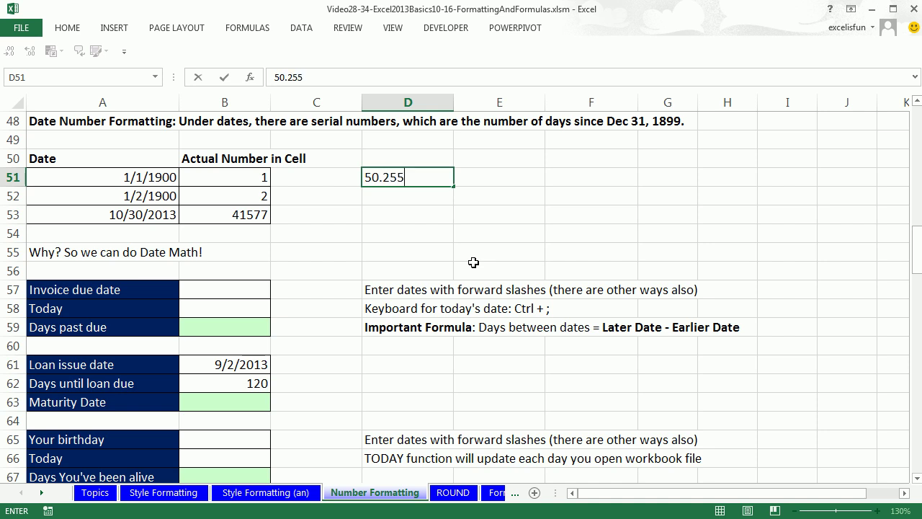
key("ctrl+Return")
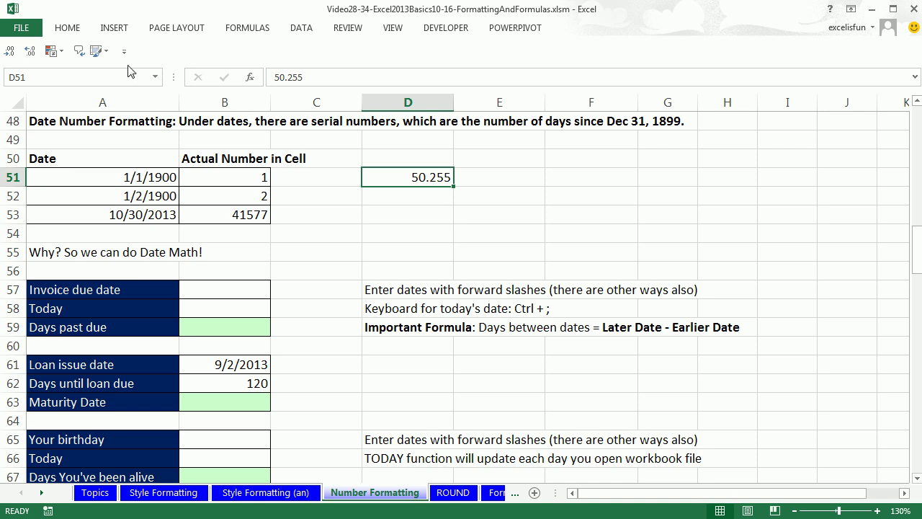
- Expand the ribbon again and decrease the decimals of cell D51 to zero places
key("ctrl+F1")
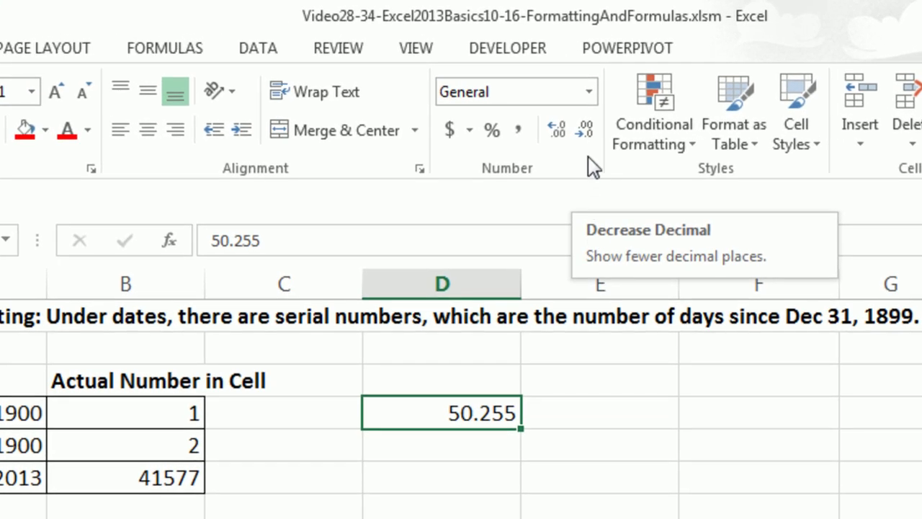
left_click(585, 131)
left_click(585, 131)
left_click(586, 131)
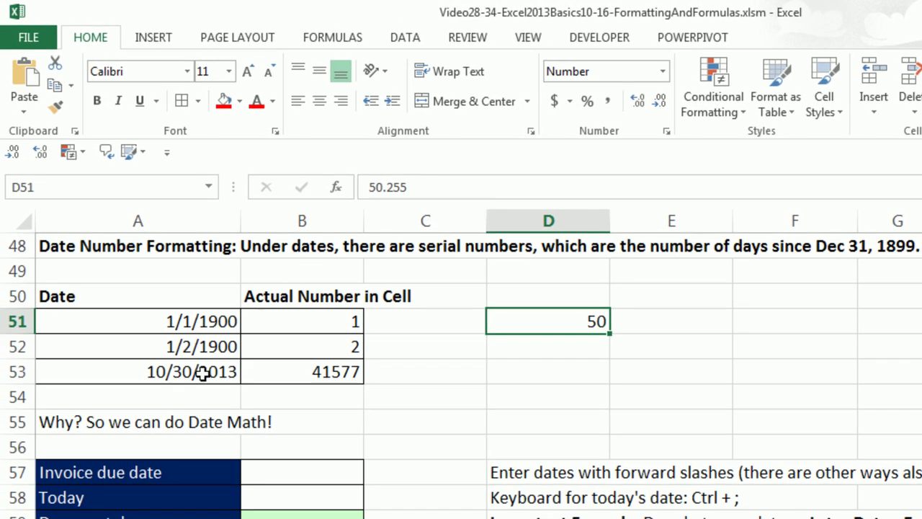
- Inspect the dates in cells A53 and A51 against the actual numbers listed beside them
left_click(59, 437)
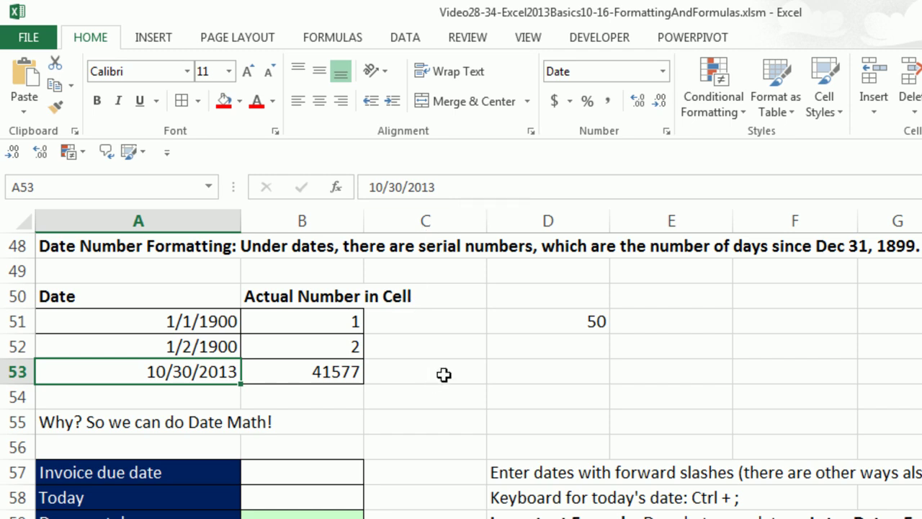
left_click(229, 325)
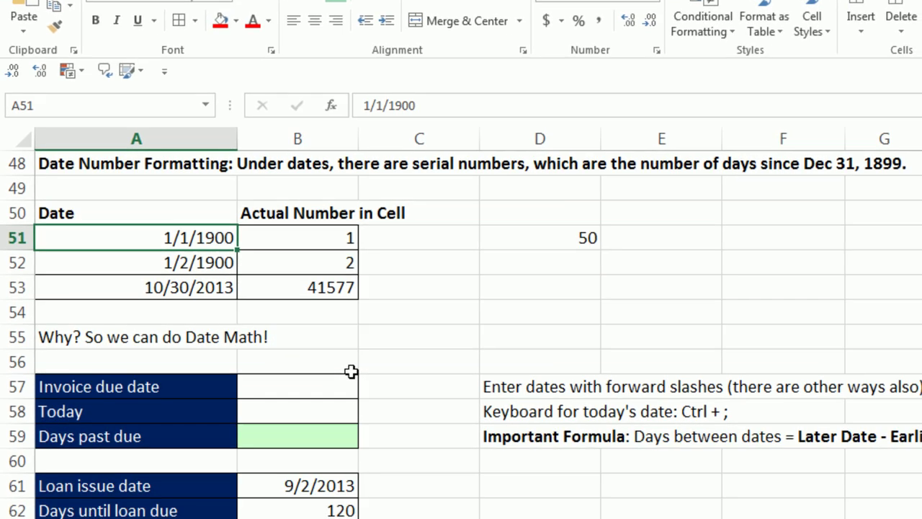
- Enter 9/9/2013 as the invoice due date in B57 and today's date as a fixed value in B58
left_click(327, 472)
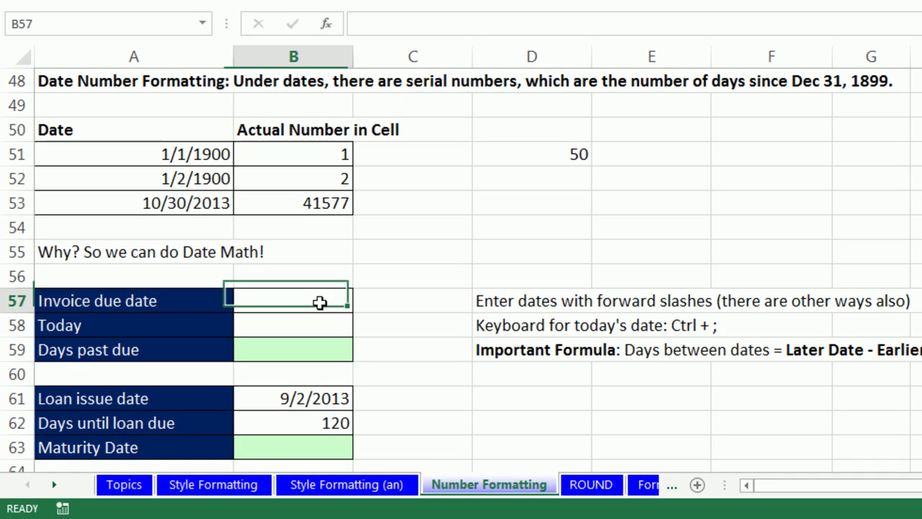
type("9/9/2013")
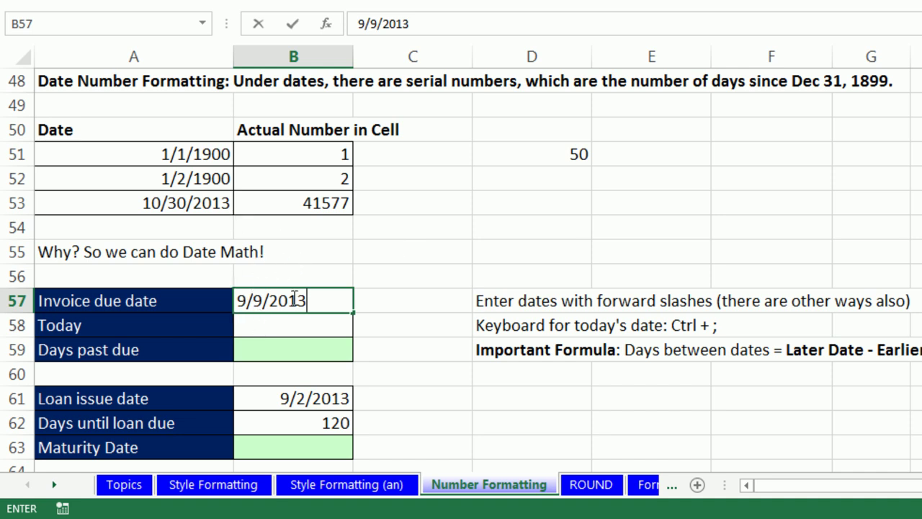
key("Return")
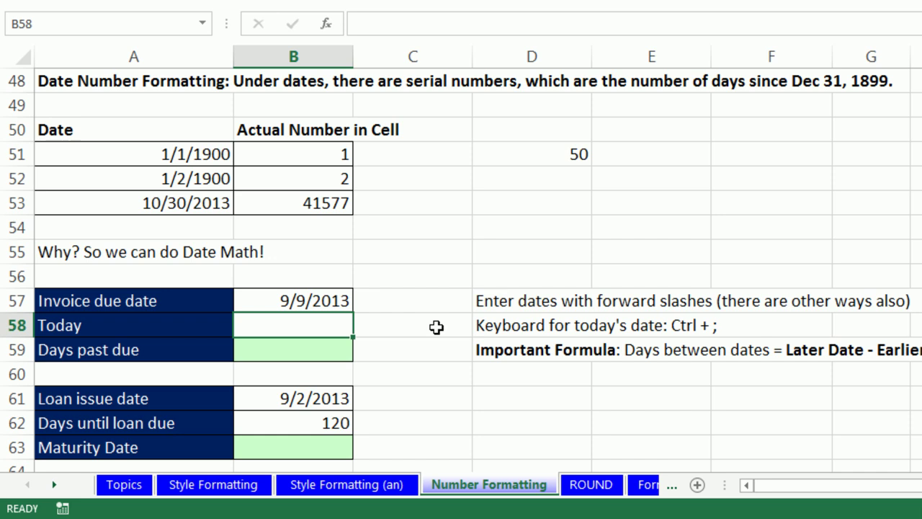
key("ctrl+semicolon")
key("ctrl+Return")
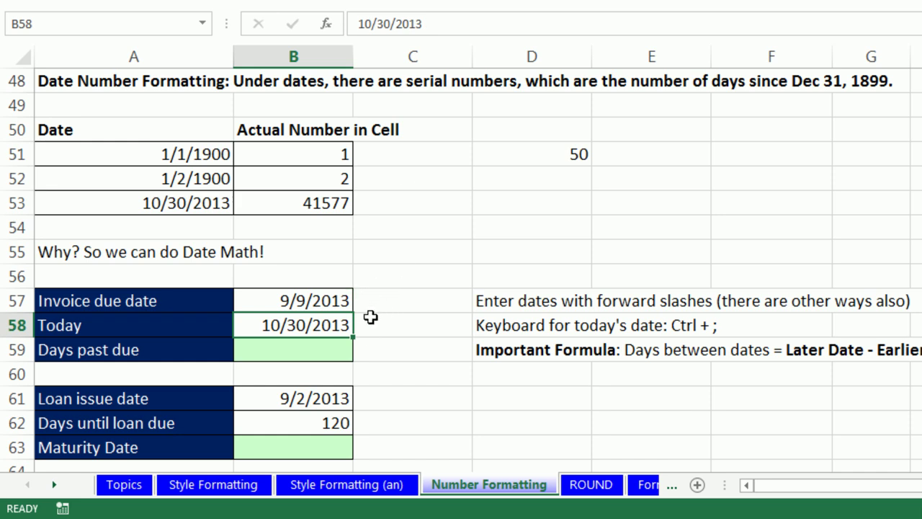
- Calculate the days past due in cell B59 with the formula =B58-B57
left_click(329, 352)
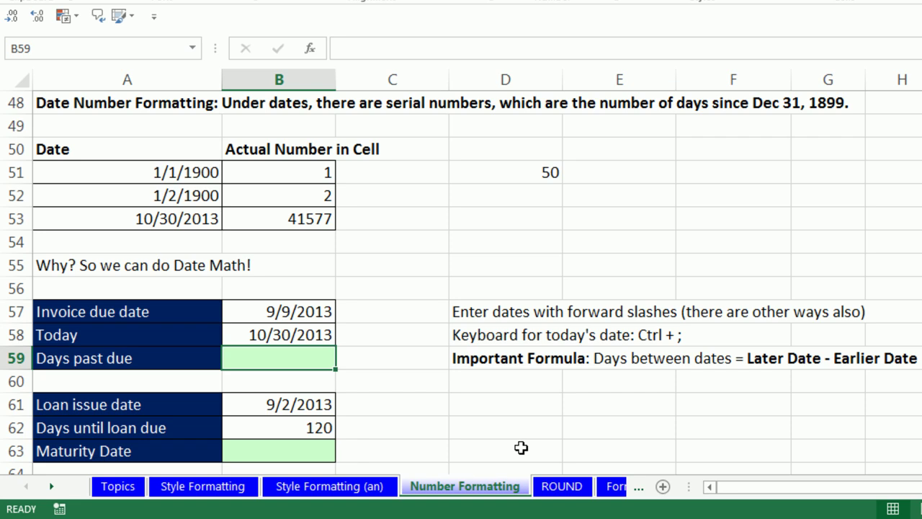
type("=")
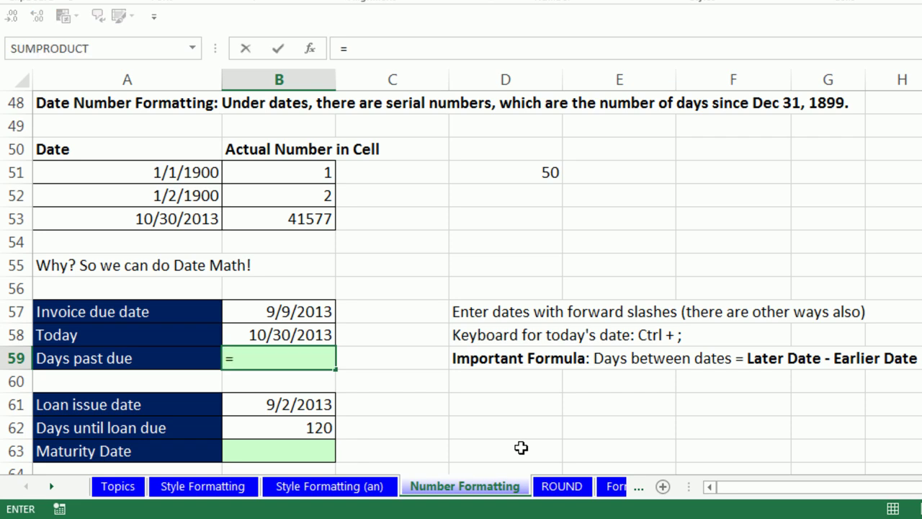
key("Up")
type("-")
key("Up")
key("Up")
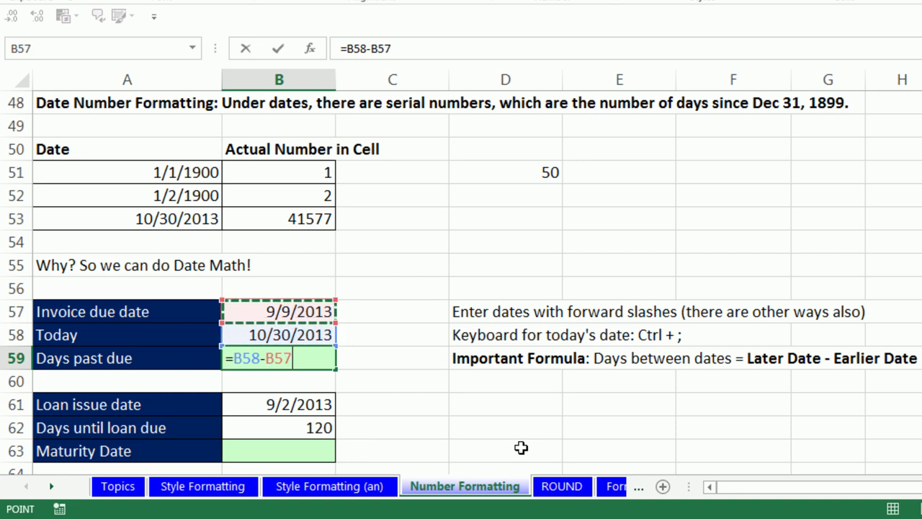
key("ctrl+Return")
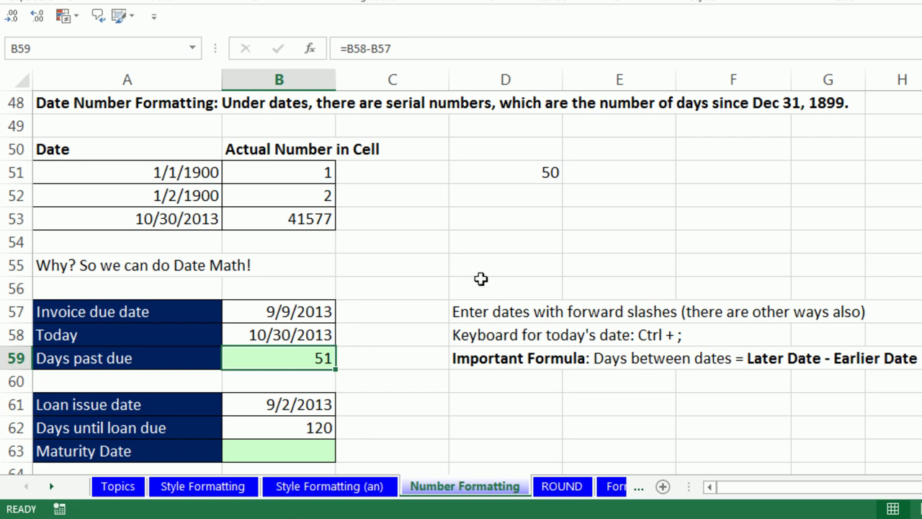
- Enter today's date as a fixed value in cell D53
left_click(498, 224)
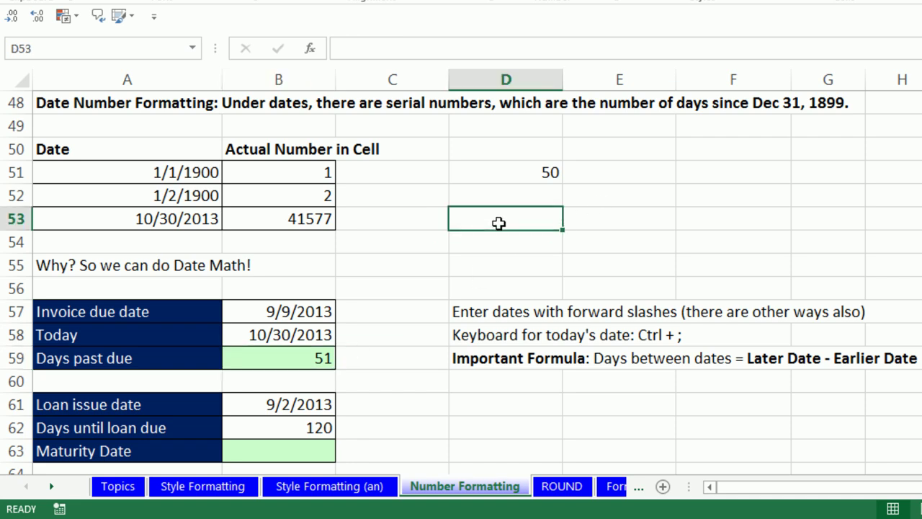
key("ctrl+semicolon")
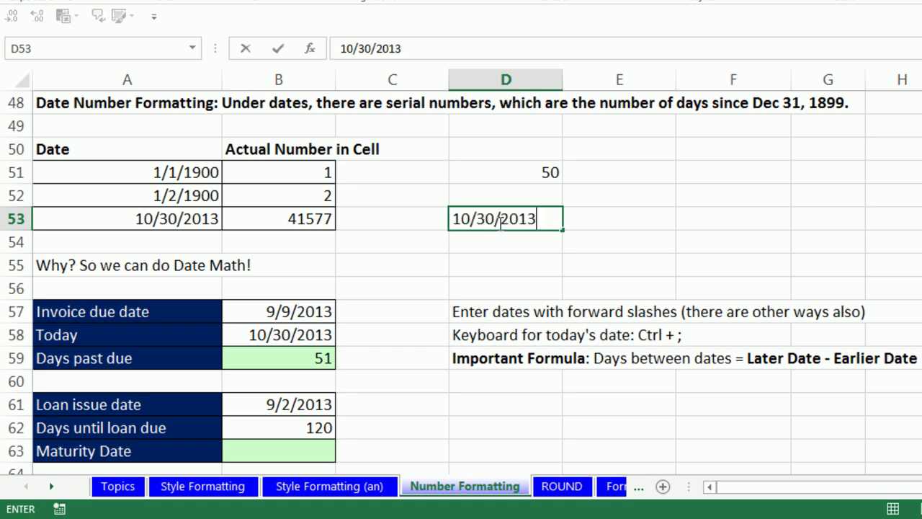
key("ctrl+Return")
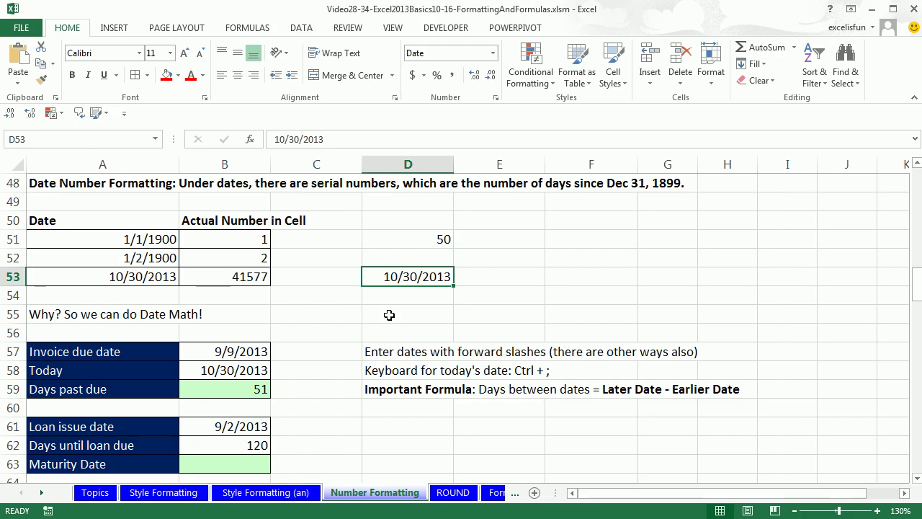
- Apply the General number format to the date in cell D53 to expose its serial number, and undo the change
left_click(492, 53)
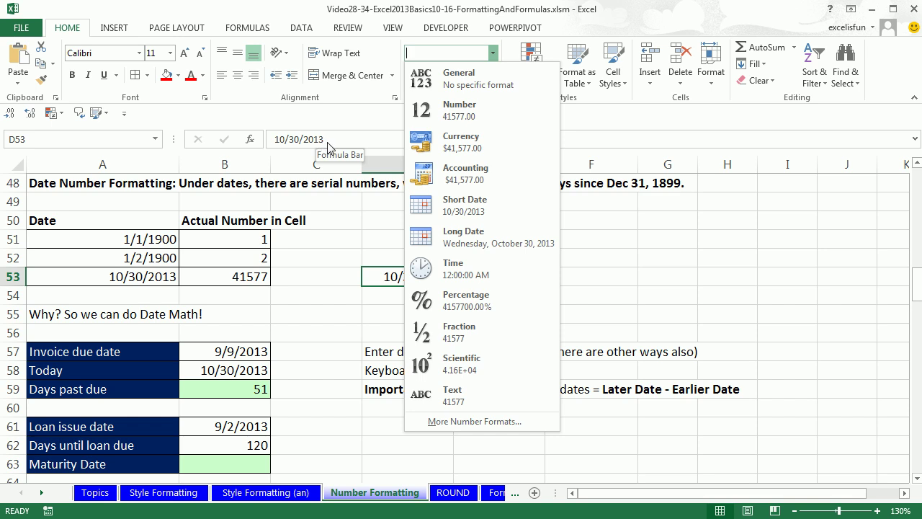
left_click(466, 88)
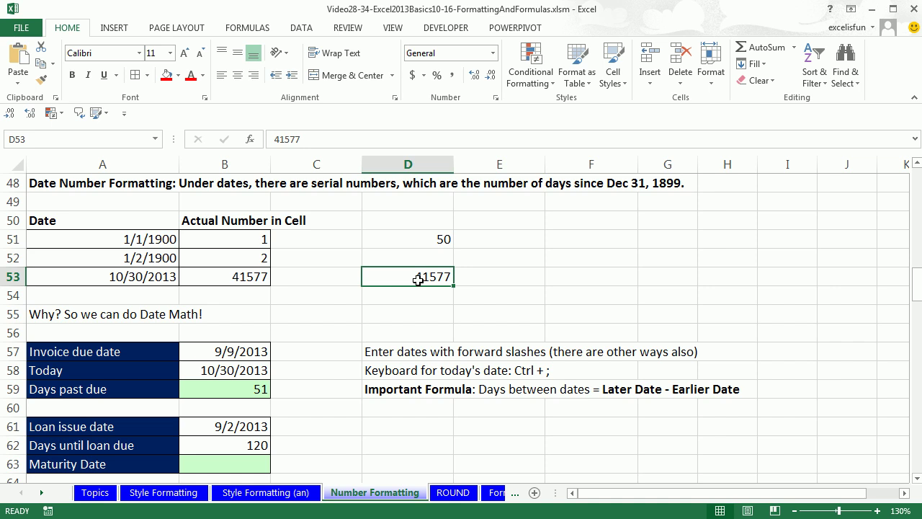
key("ctrl+z")
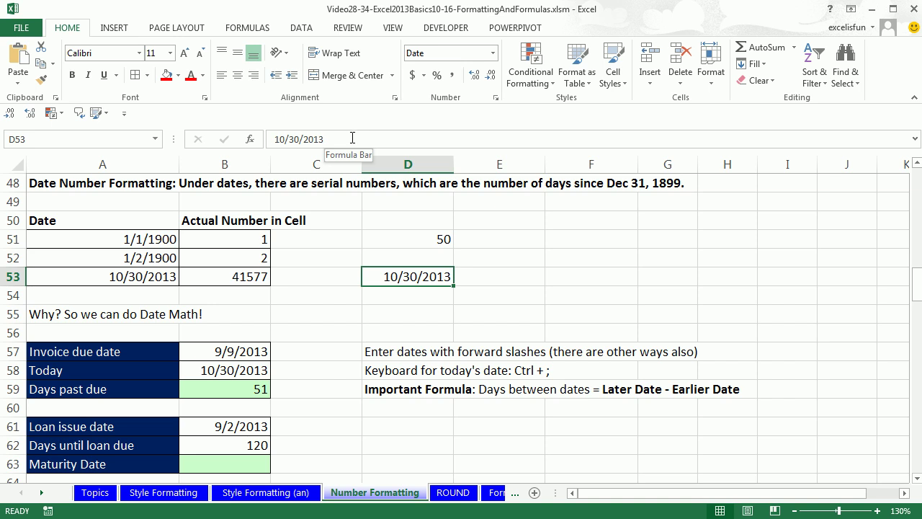
- Calculate the loan's maturity date in cell B63 with the formula =B61+B62
left_click(916, 479)
scroll(916, 479, "down", 2)
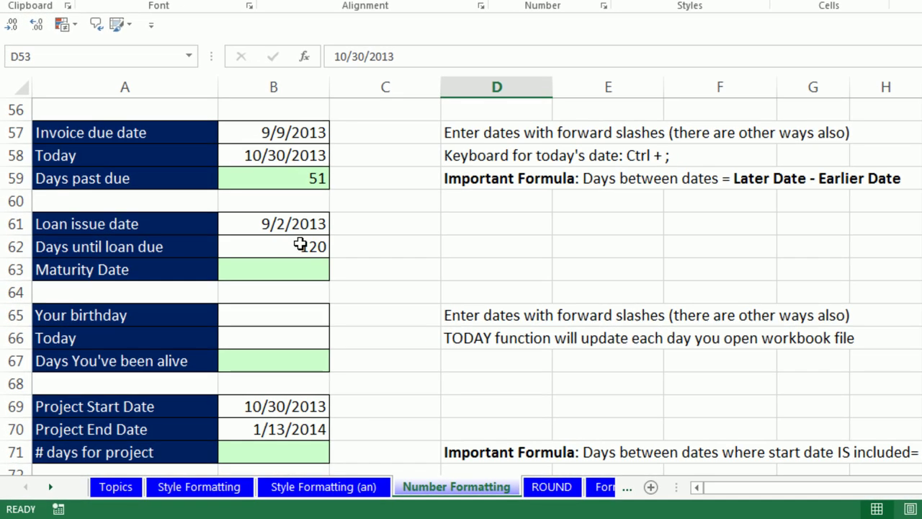
left_click(305, 219)
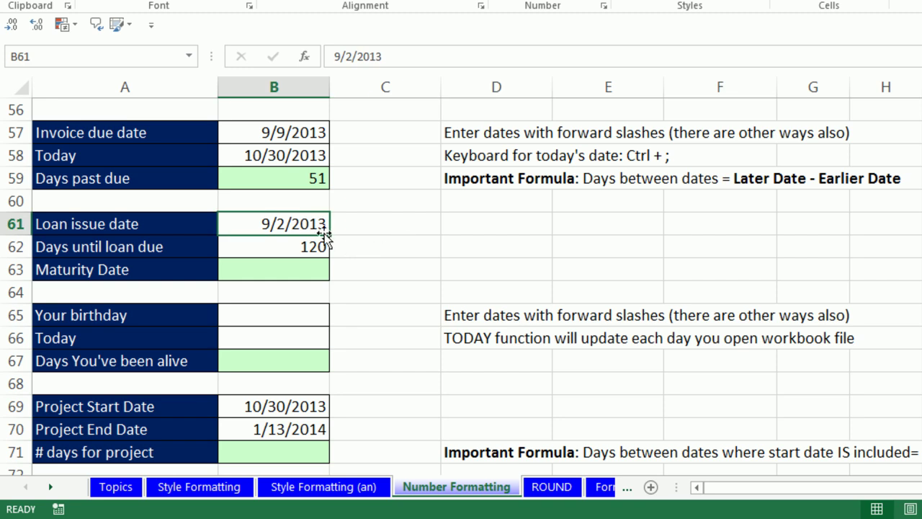
left_click(259, 246)
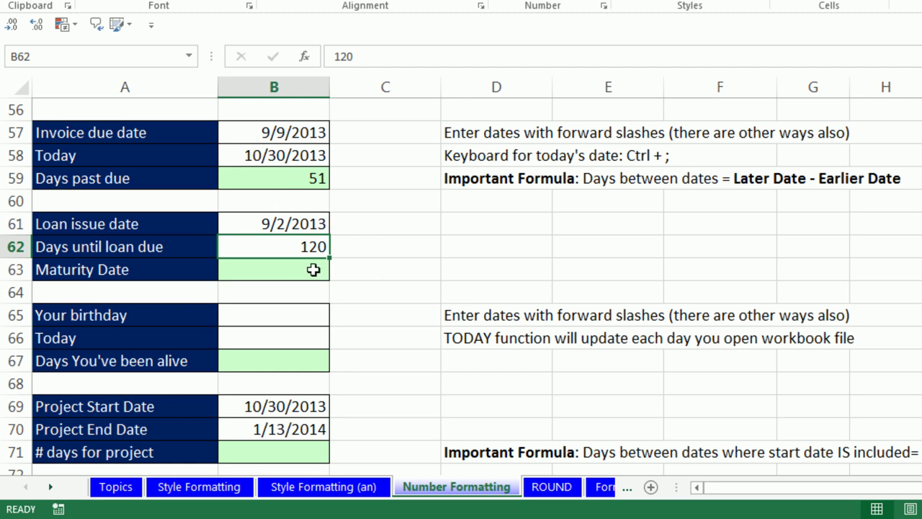
left_click(270, 268)
type("=")
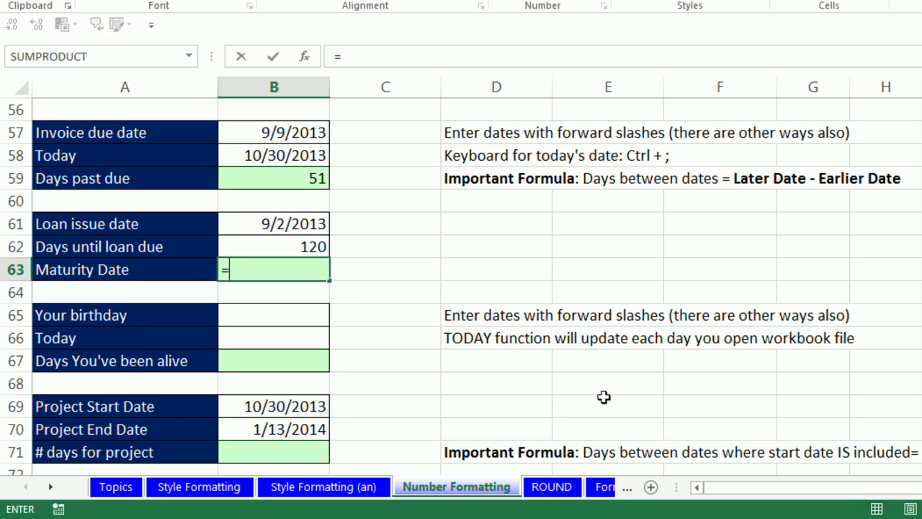
key("Up")
key("Up")
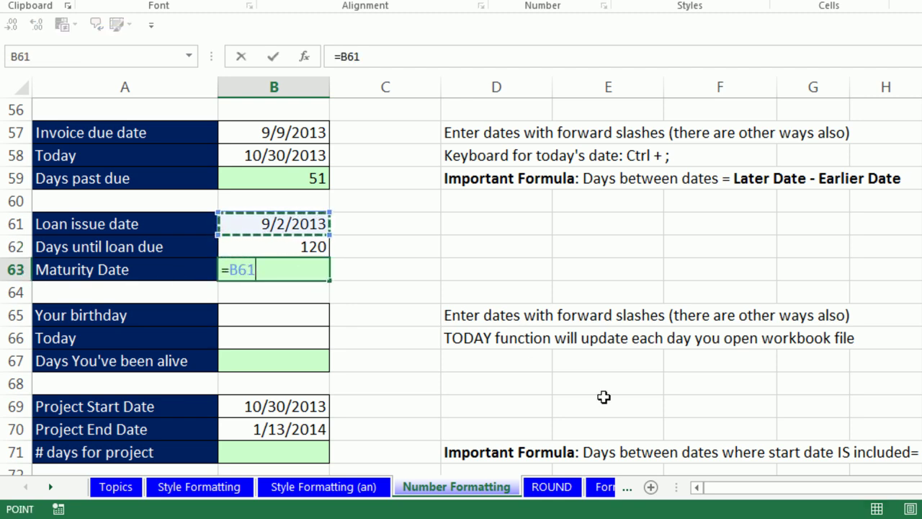
type("+")
key("Up")
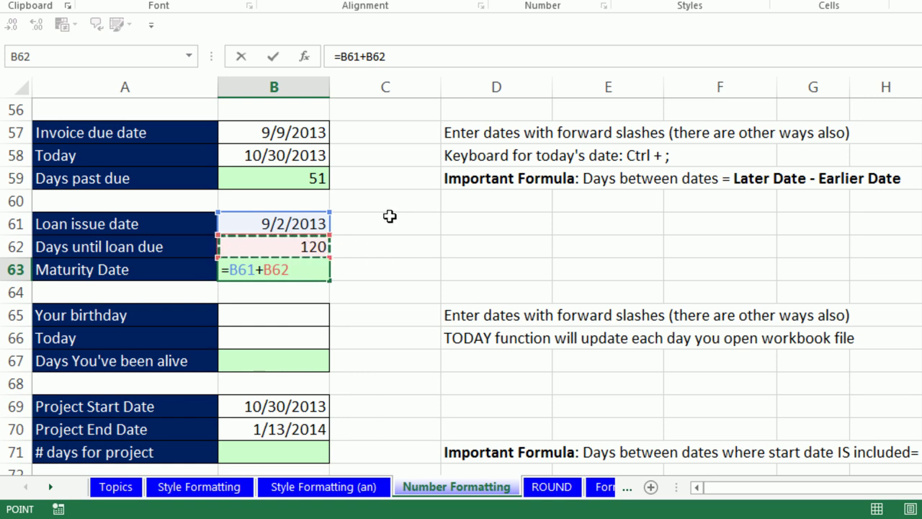
key("ctrl+Return")
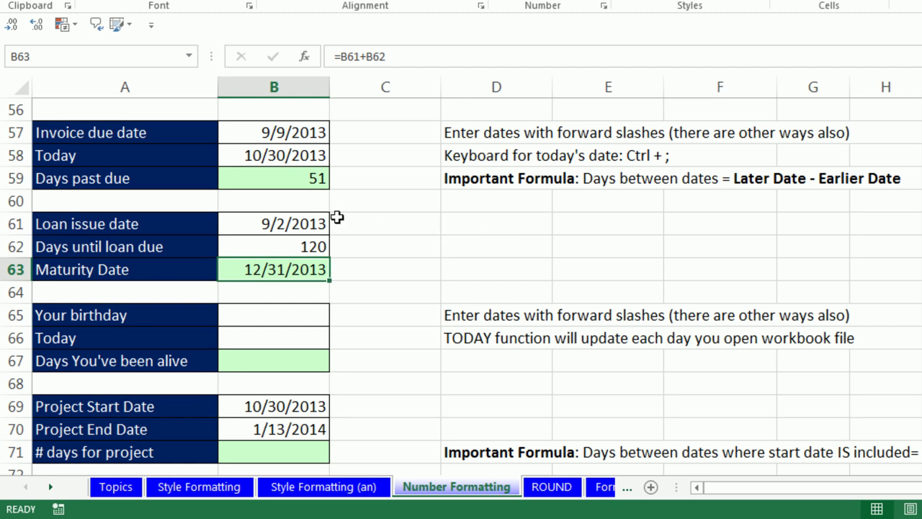
- Enter the birth date in cell B65, using forward slashes
left_click(313, 315)
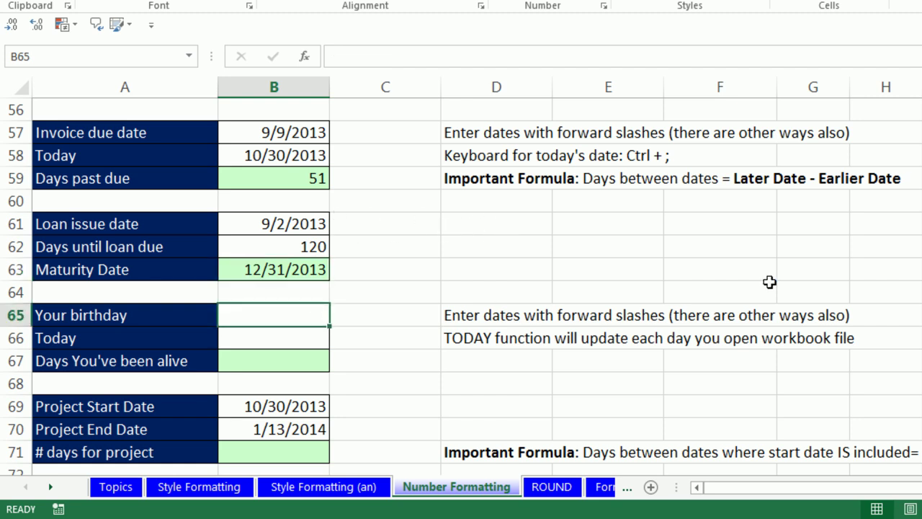
type("5/2/1975")
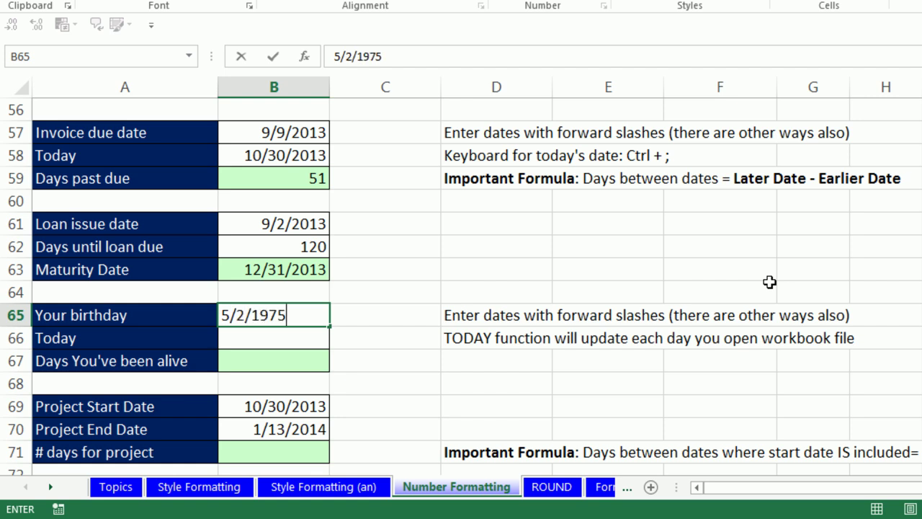
key("Return")
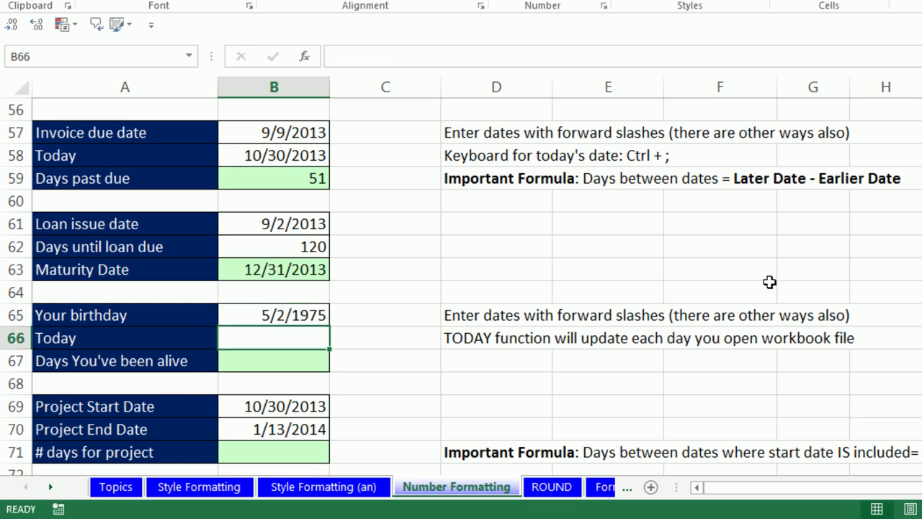
- Enter the self-updating current date in cell B66 with the formula =TODAY()
left_click(304, 356)
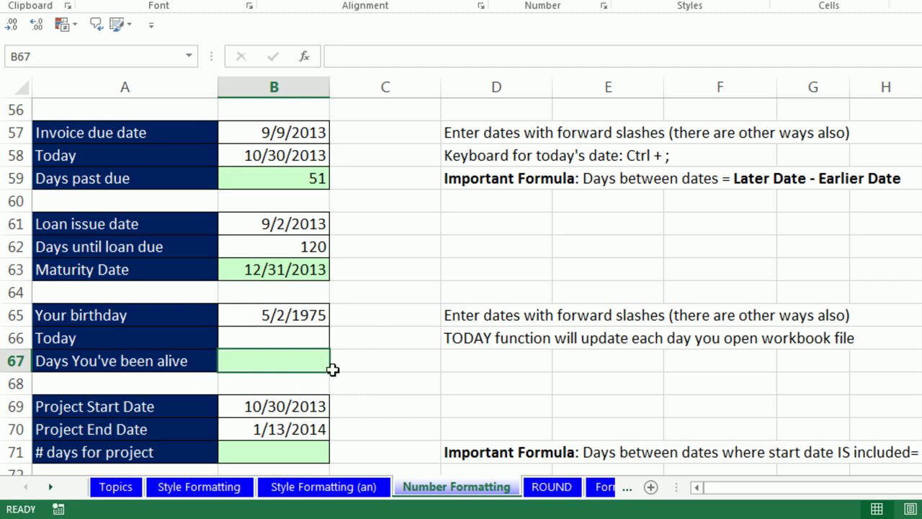
left_click(269, 338)
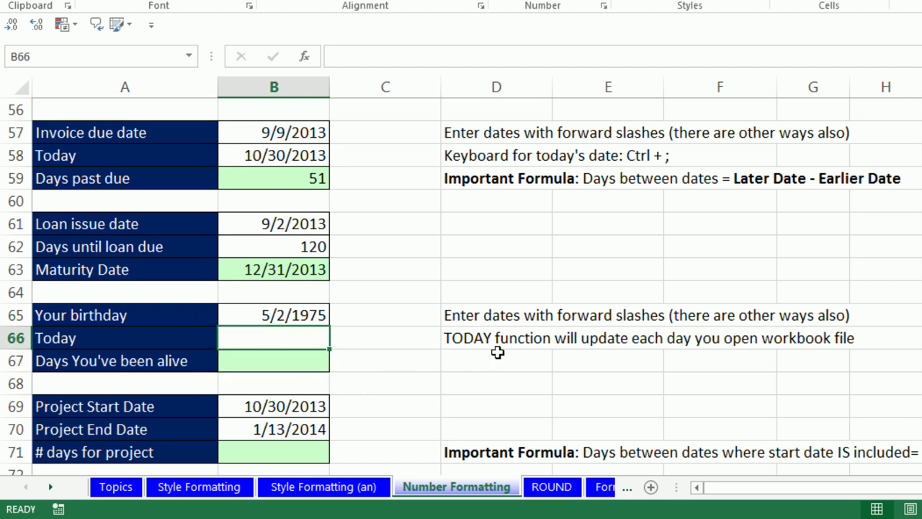
type("=tod")
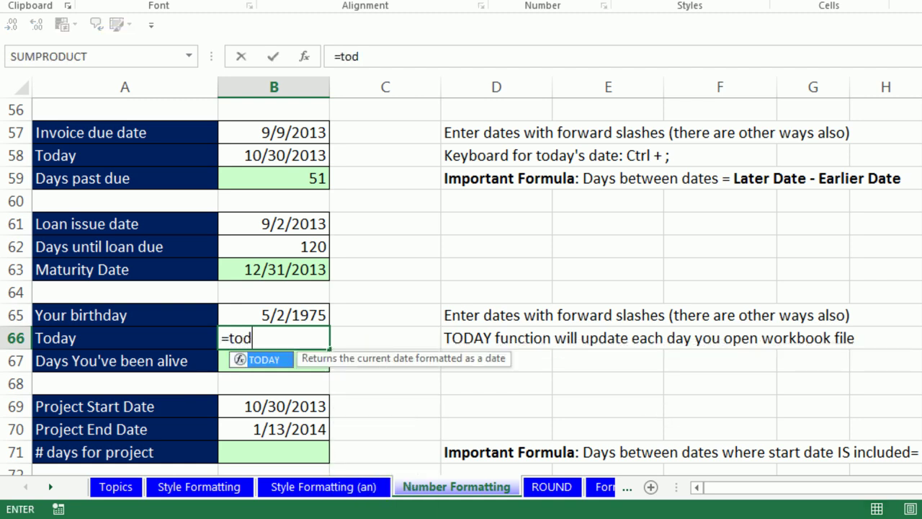
key("Tab")
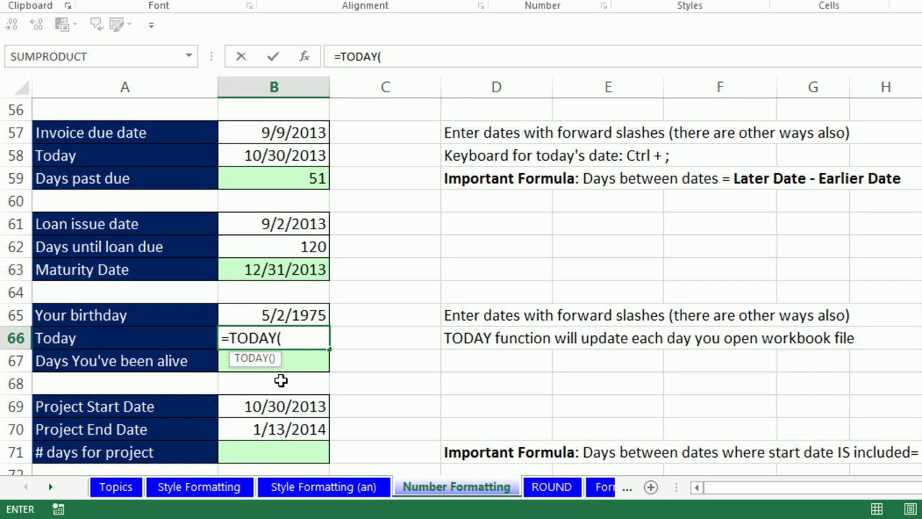
type(")")
key("ctrl+Return")
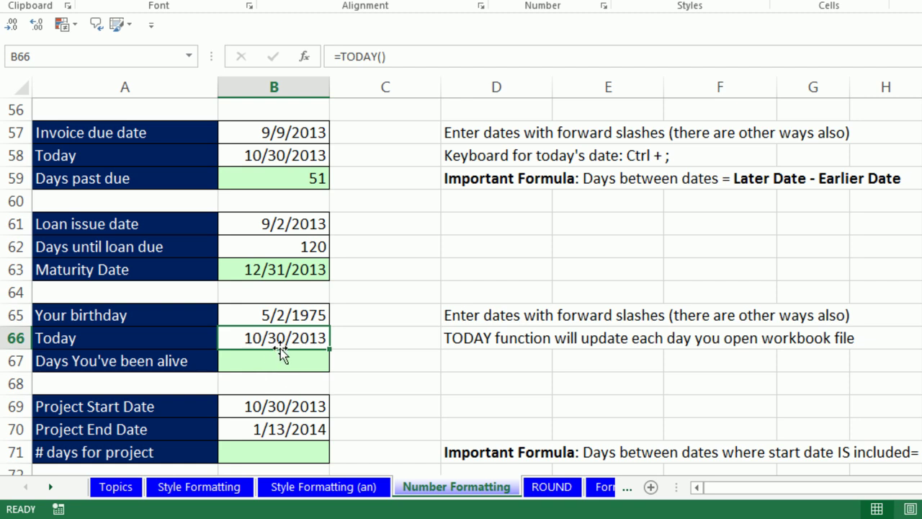
- Calculate the number of days alive in cell B67 with the formula =B66-B65
left_click(313, 364)
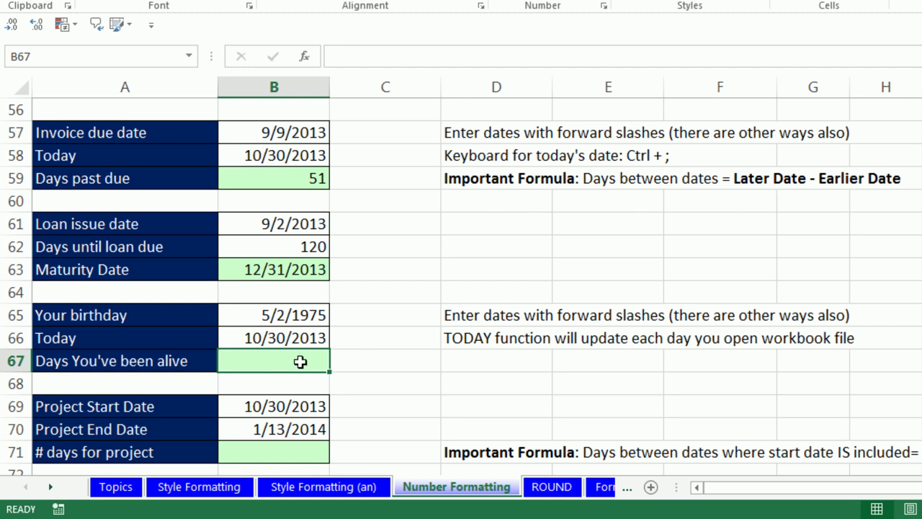
type("=")
key("Up")
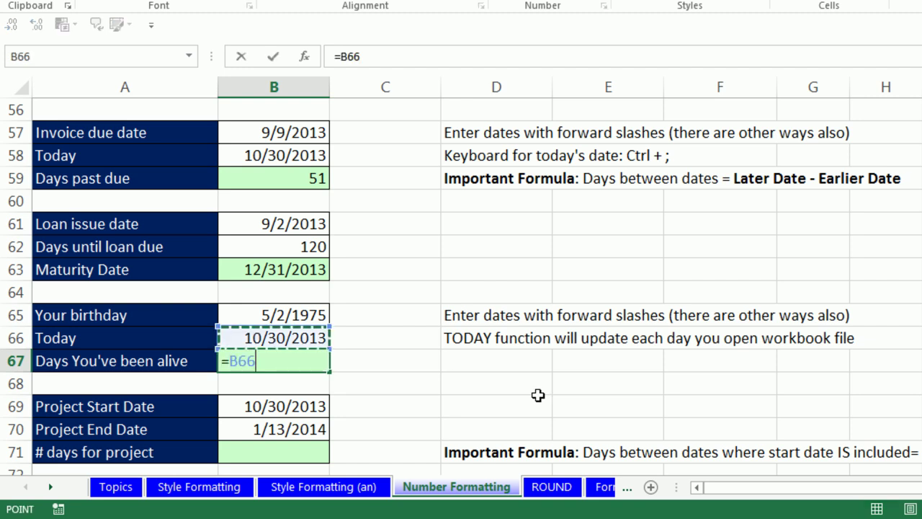
type("-")
key("Up")
key("Up")
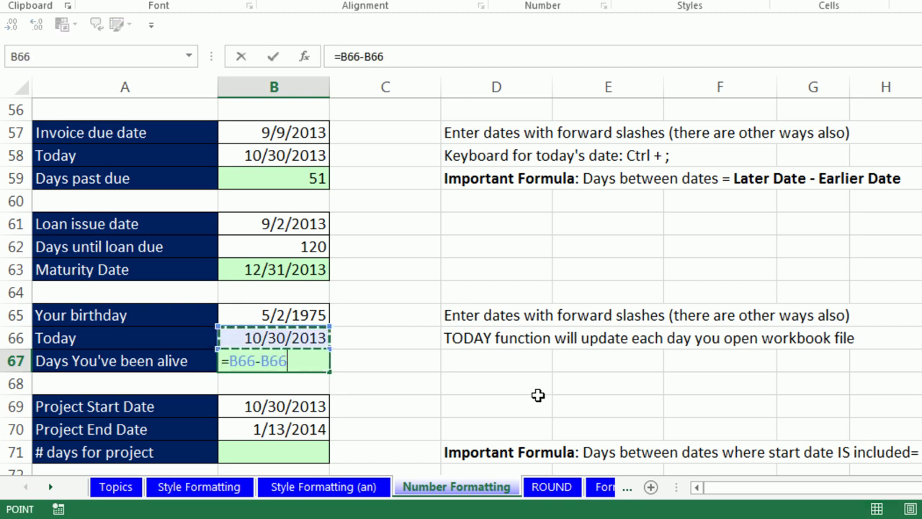
key("ctrl+Return")
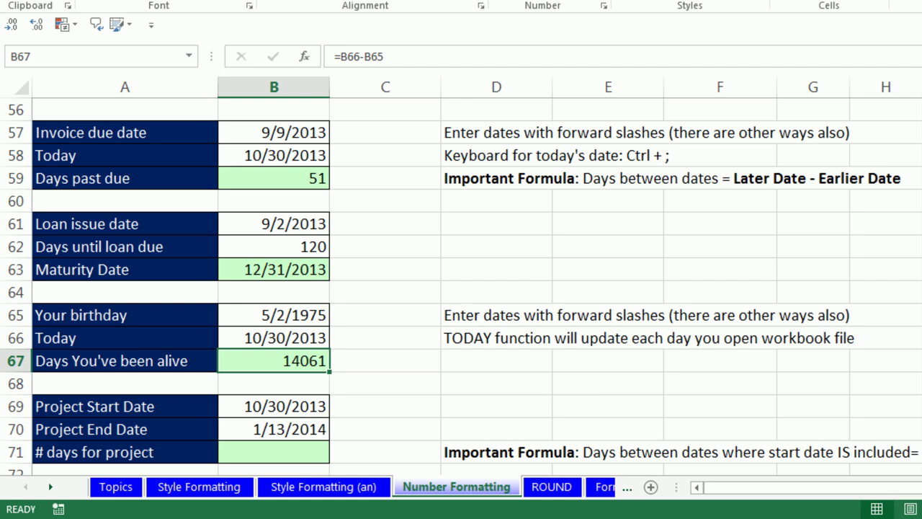
- Calculate the project's number of days, including the start date, in cell B71 with the formula =B70-B69+1
scroll(461, 288, "down", 1)
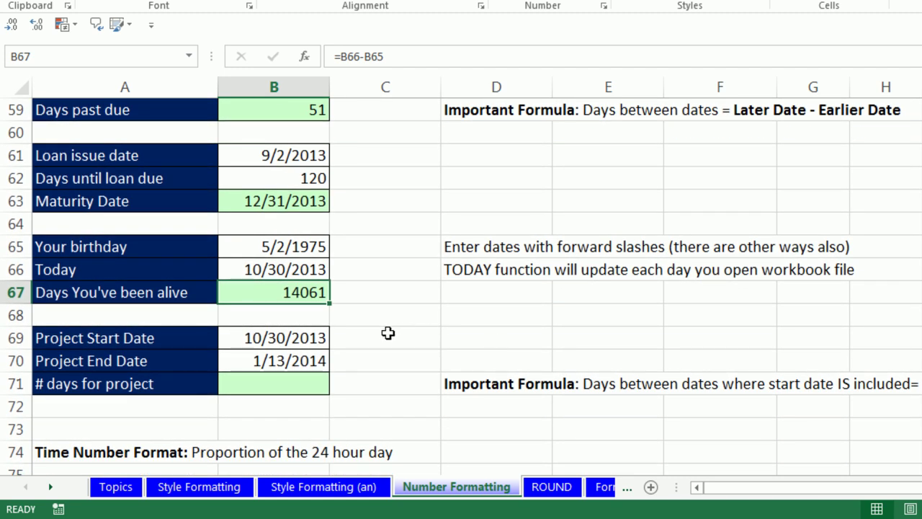
left_click(297, 339)
left_click(297, 360)
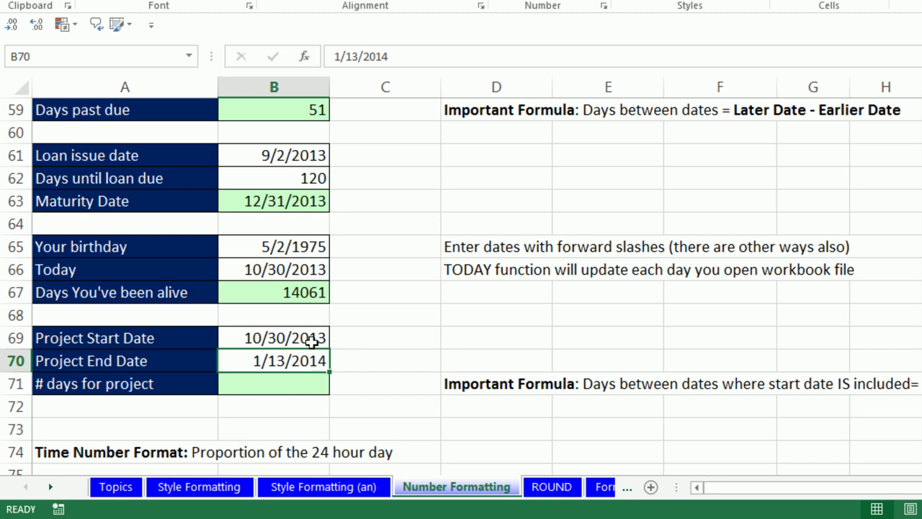
left_click(312, 381)
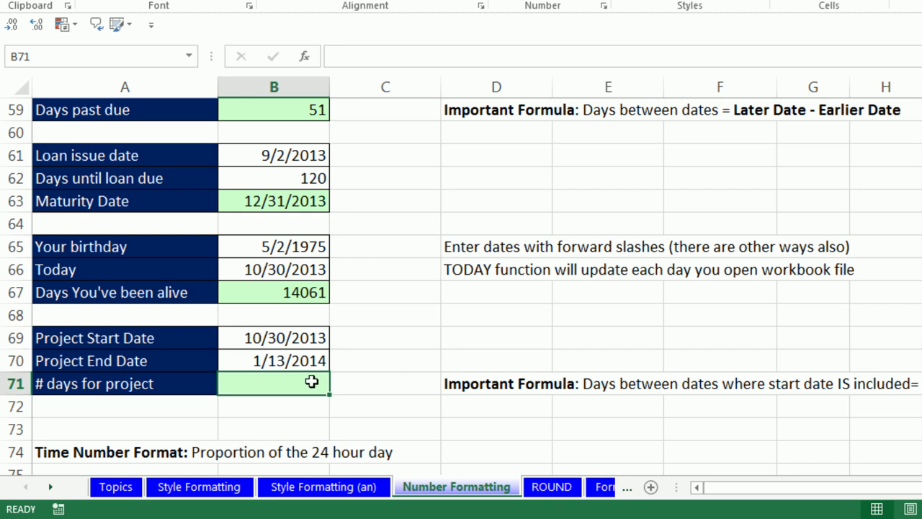
type("=")
key("Up")
type("-")
key("Up")
key("Up")
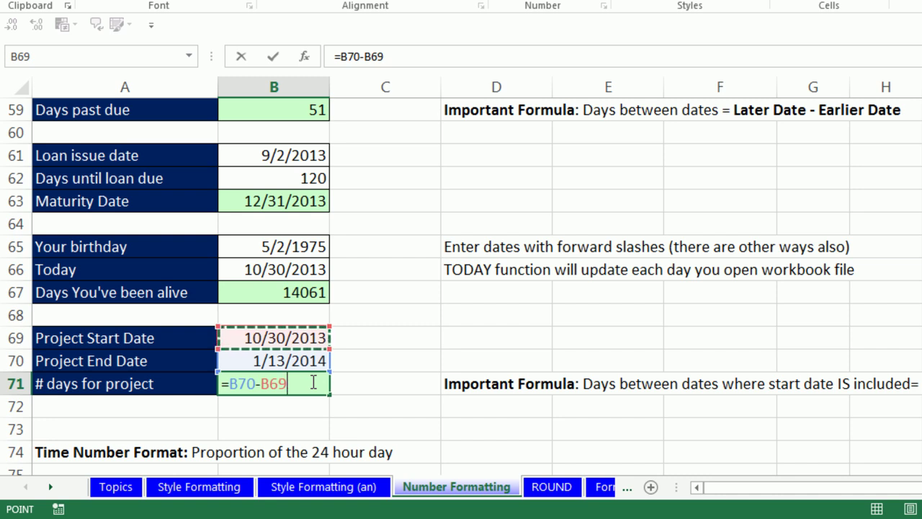
type("+1")
key("ctrl+Return")
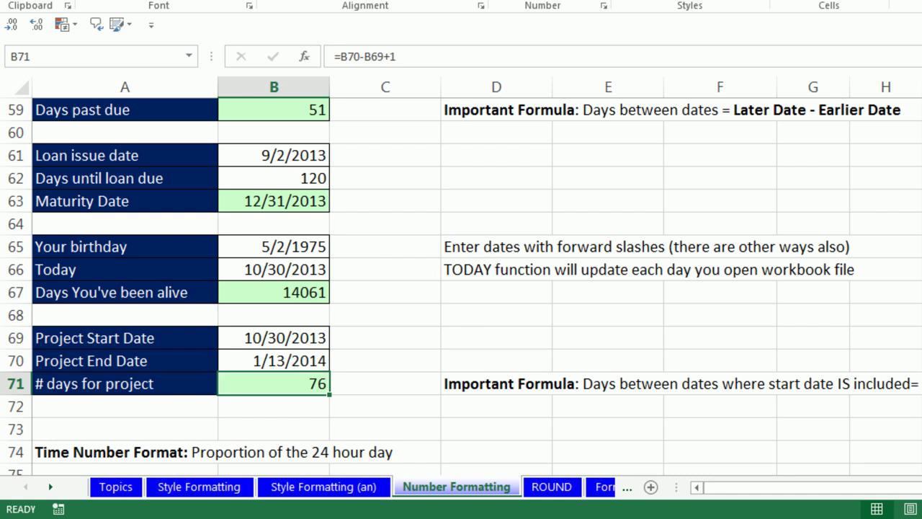
- Enter the time 8:00 am in cell E83, beside the table of times and their actual numbers
scroll(461, 286, "down", 3)
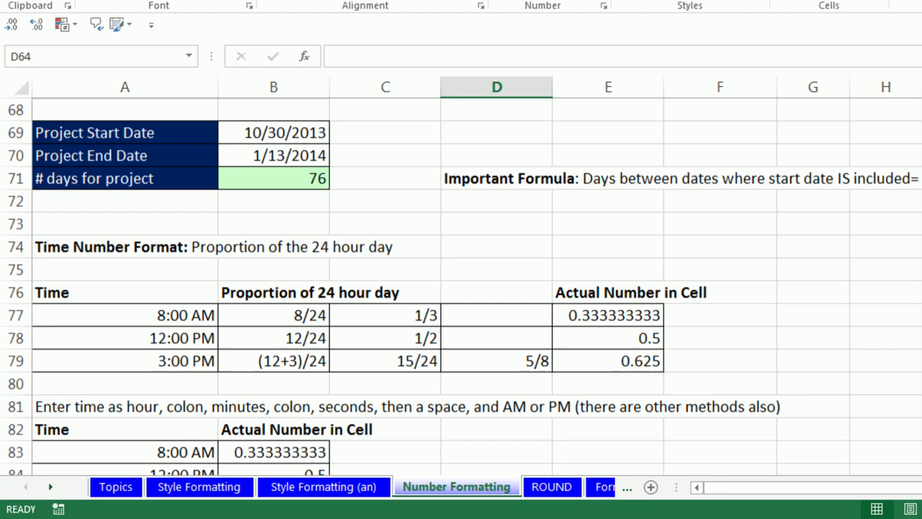
scroll(209, 137, "down", 2)
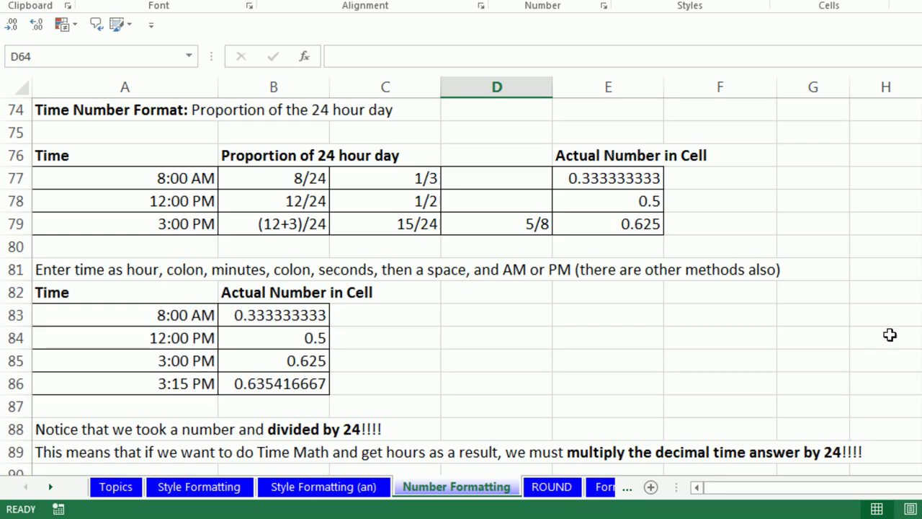
left_click(593, 317)
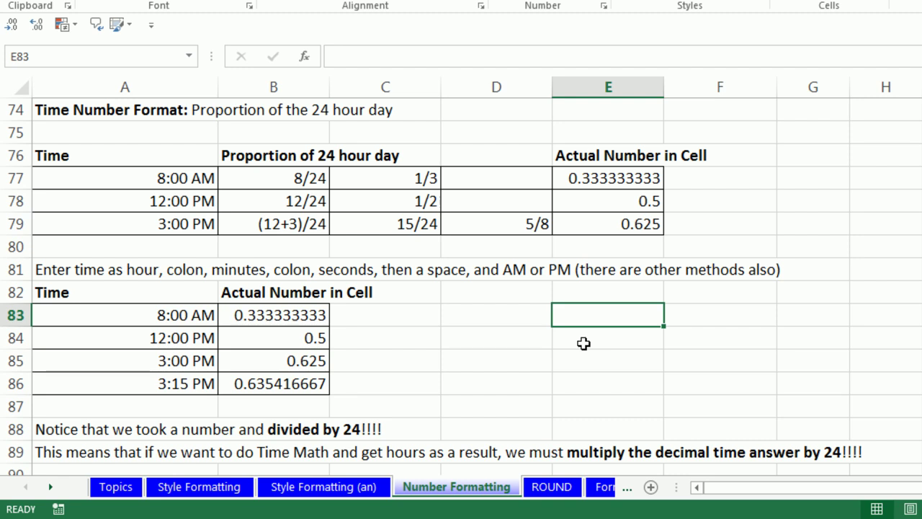
type("8:00")
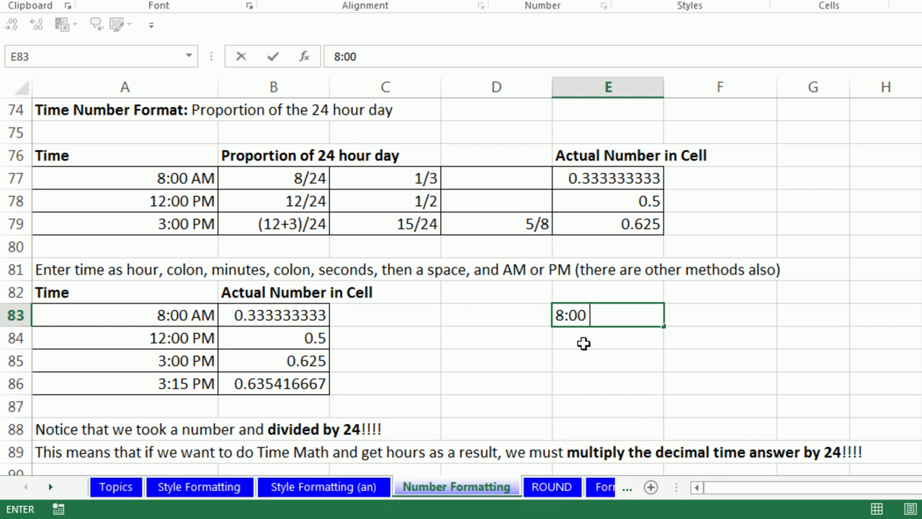
type("am")
key("BackSpace")
key("BackSpace")
type("pm")
key("BackSpace")
key("BackSpace")
type("am")
key("ctrl+Return")
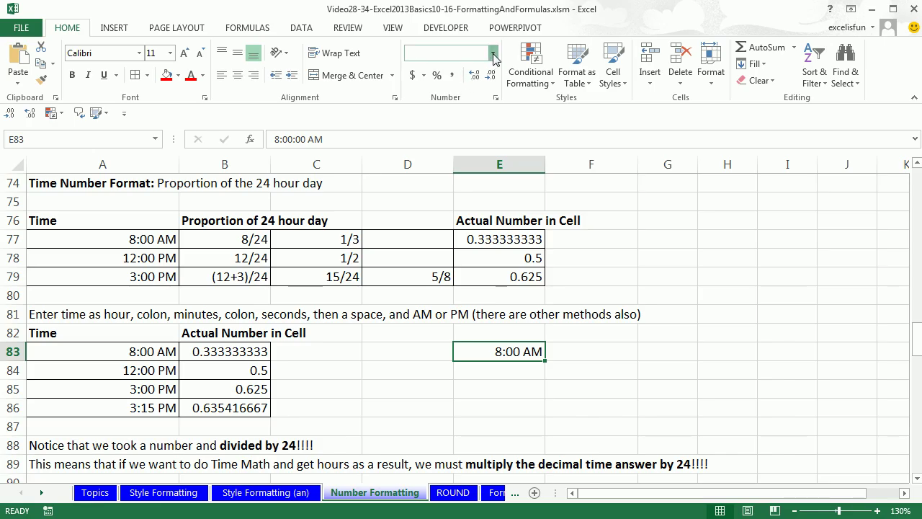
- Apply the General number format to cell E83 to expose the time's decimal value, and restore the time format
left_click(493, 54)
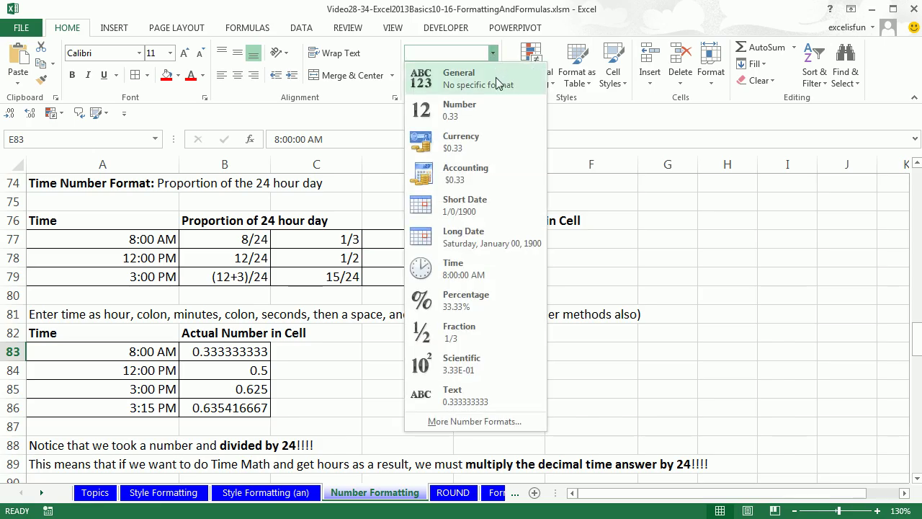
key("ctrl+shift+grave")
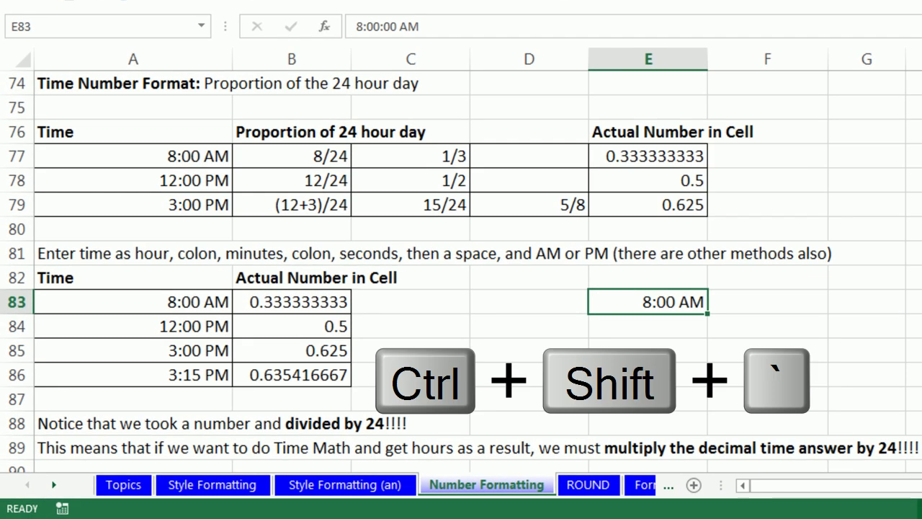
key("ctrl+shift+grave")
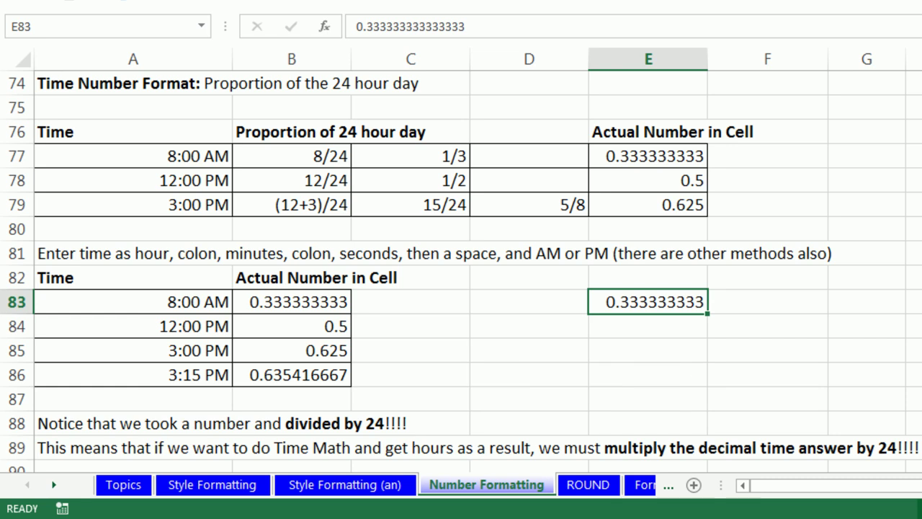
key("ctrl+shift+2")
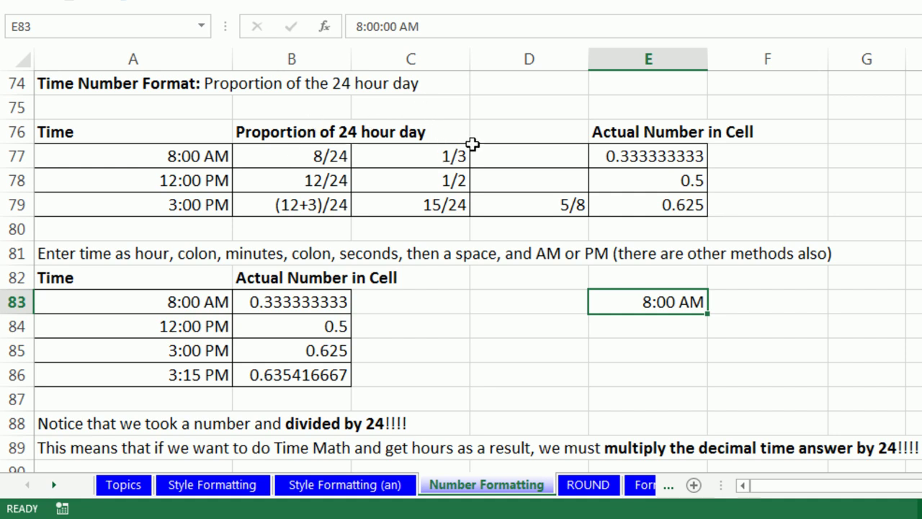
- Review the decimal time formulas in cells E77 and E78, and enter the 24-hour time 15:00 in cell G79
left_click(628, 162)
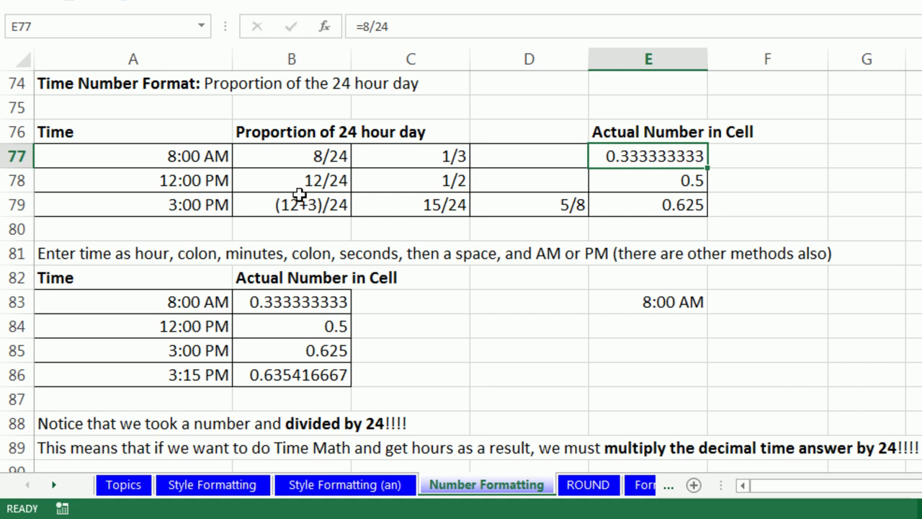
left_click(608, 179)
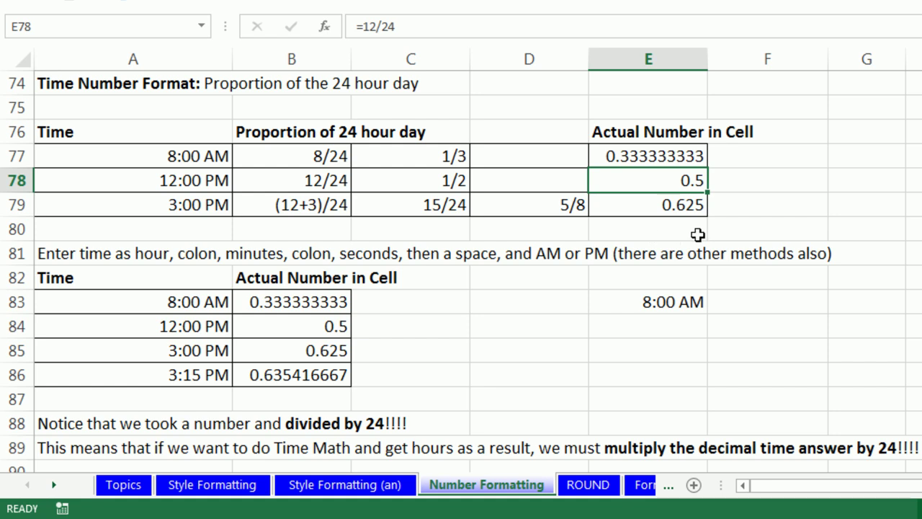
left_click(873, 196)
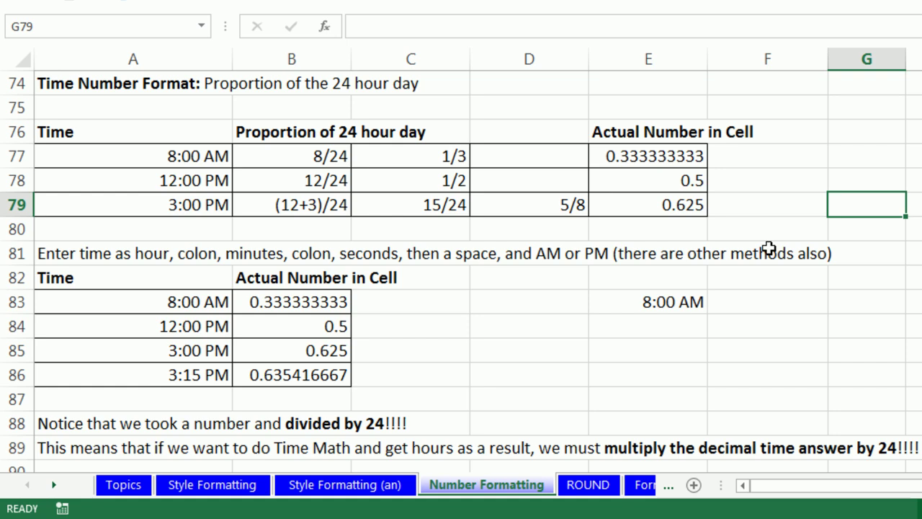
type("15:00")
key("ctrl+Return")
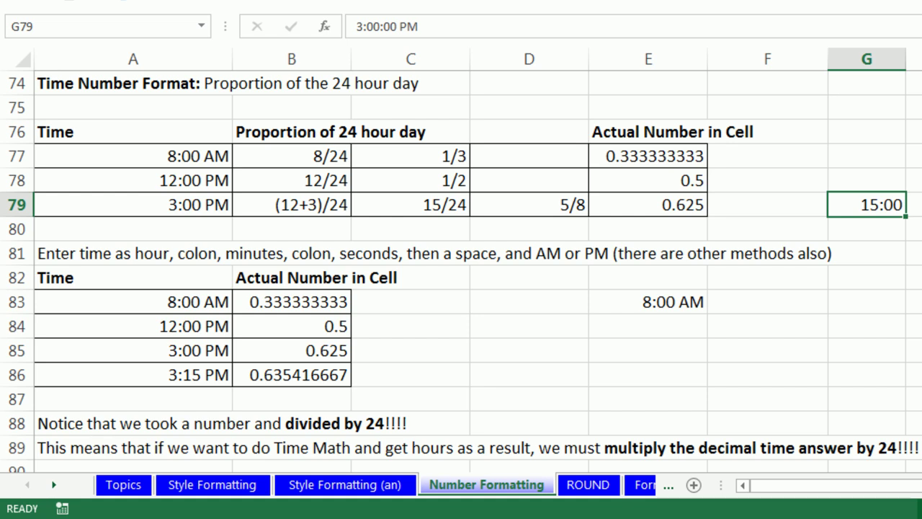
- Enter 8:00 AM as the Time In in cell B92 and 2:30 PM as the Time Out in cell B93
scroll(461, 271, "down", 3)
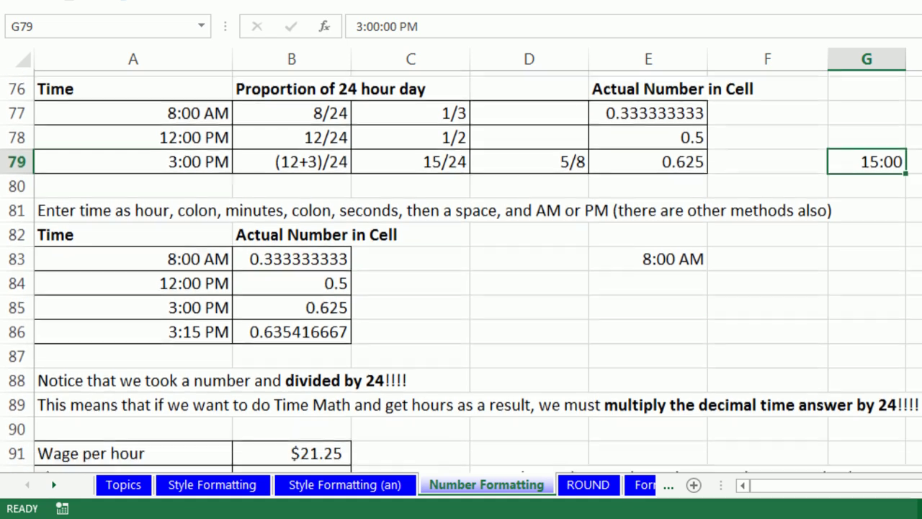
scroll(461, 272, "down", 3)
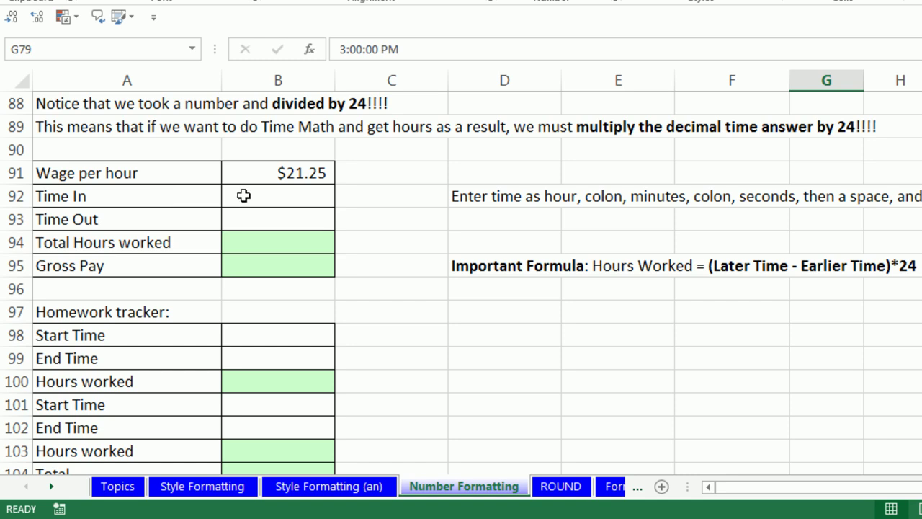
left_click(275, 238)
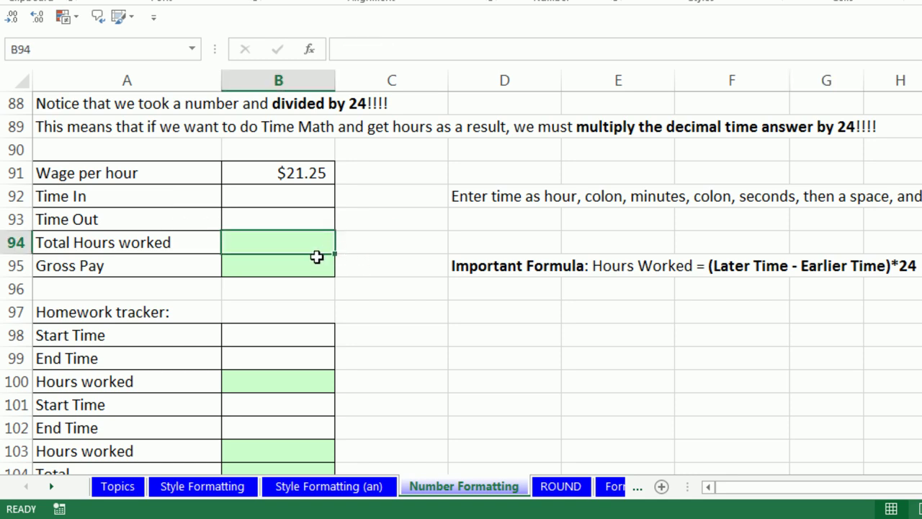
left_click(315, 266)
left_click(290, 199)
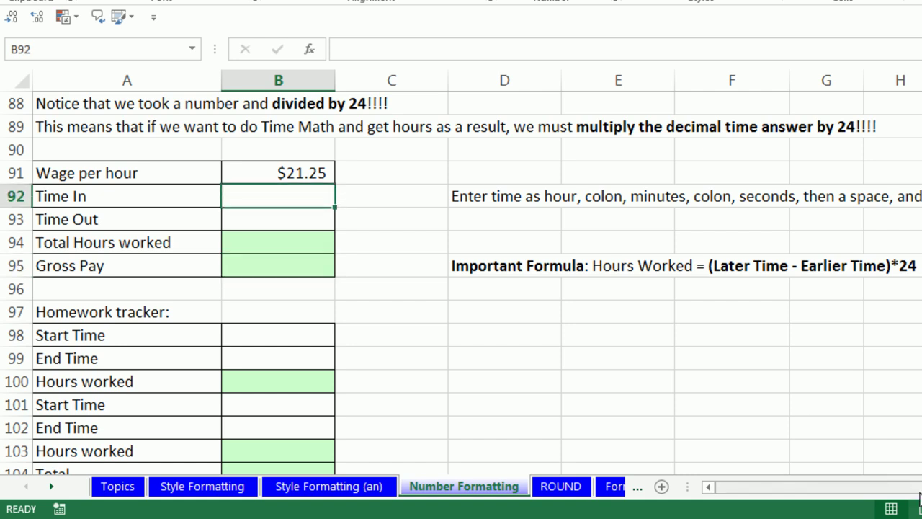
type("8")
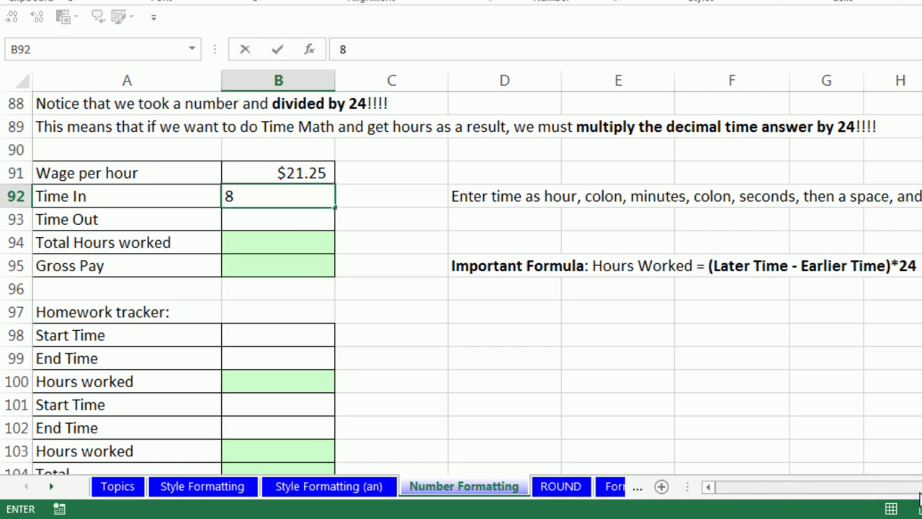
type(":00 AM")
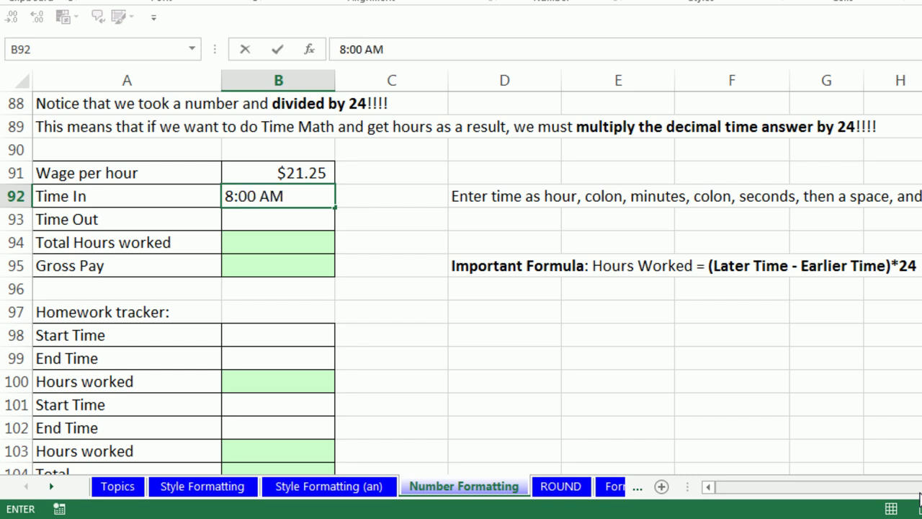
key("Return")
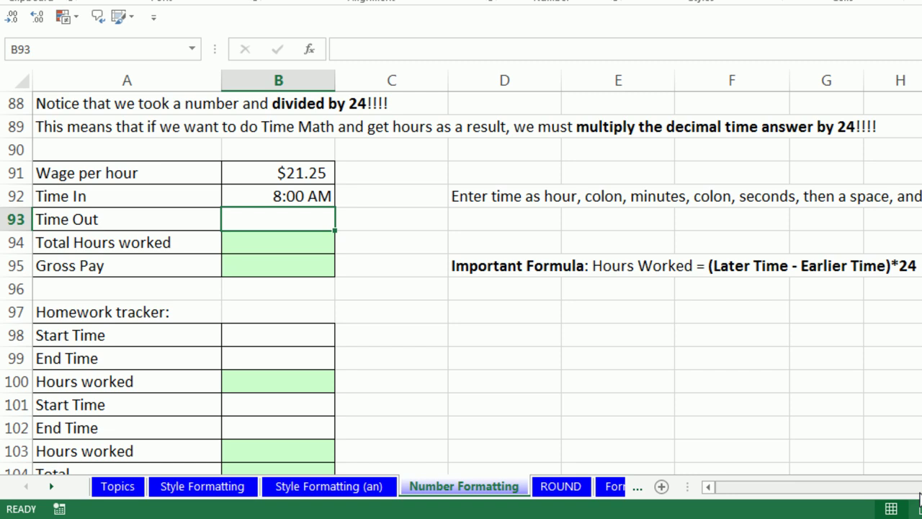
type("2")
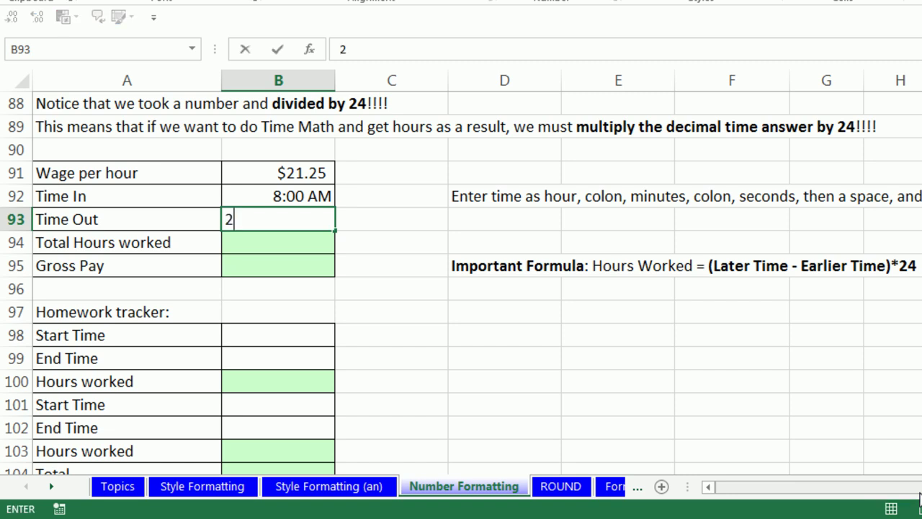
type(":30 PM")
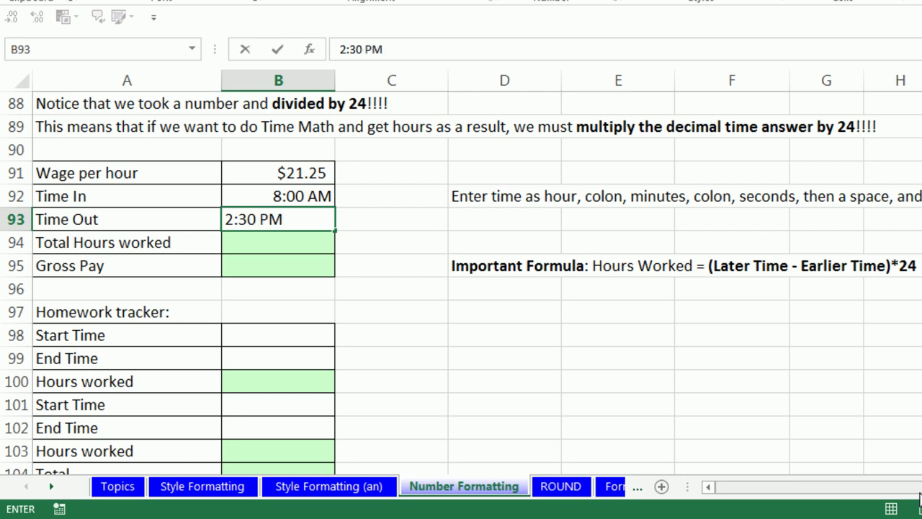
key("Return")
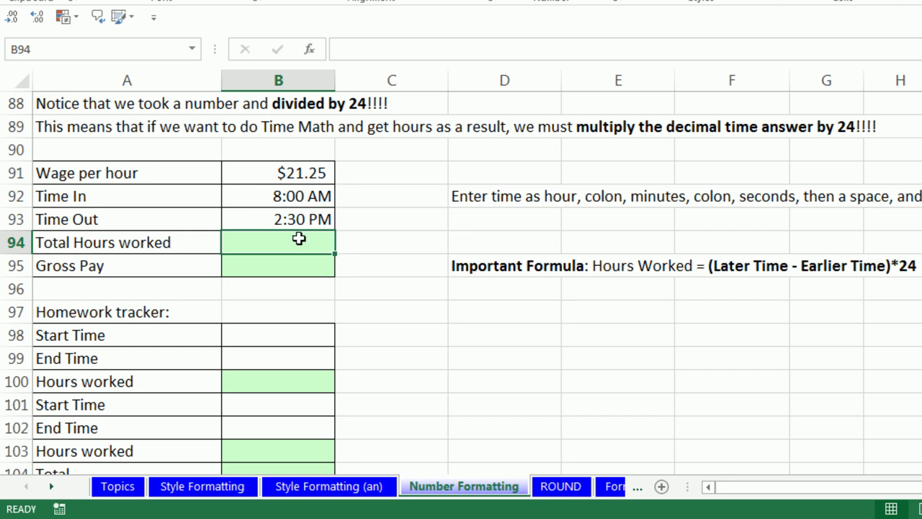
- Subtract Time In from Time Out in the Total Hours worked cell B94 with the formula =B93-B92
type("=")
key("Up")
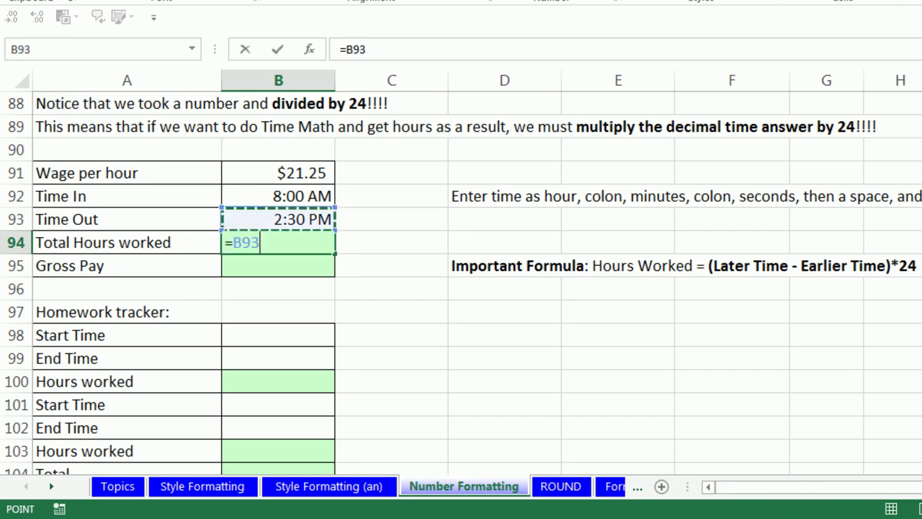
type("-")
key("Up")
key("Up")
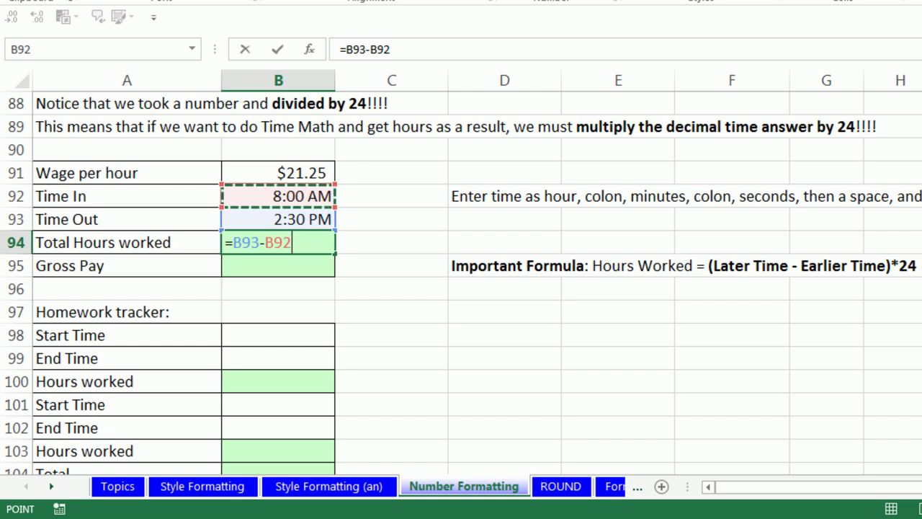
key("ctrl+Return")
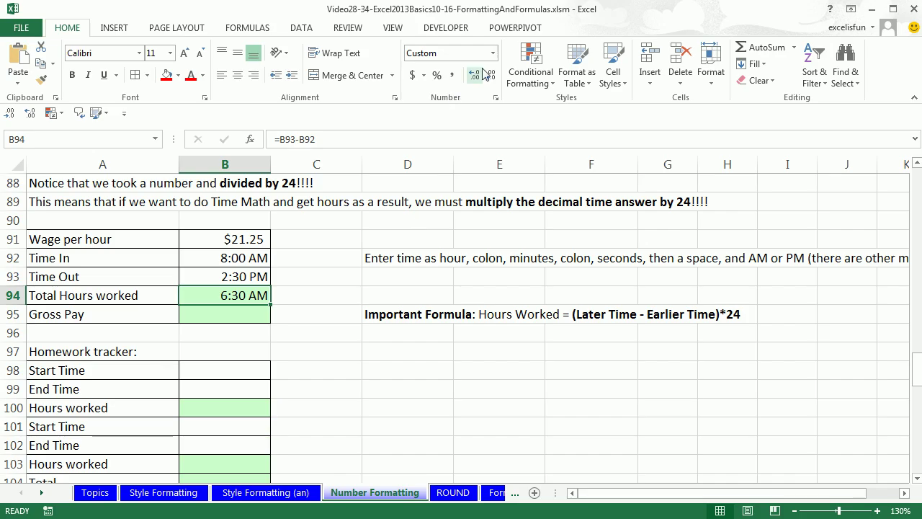
- Apply the General number format to the Total Hours worked cell B94 to expose its underlying decimal value
left_click(493, 53)
left_click(408, 296)
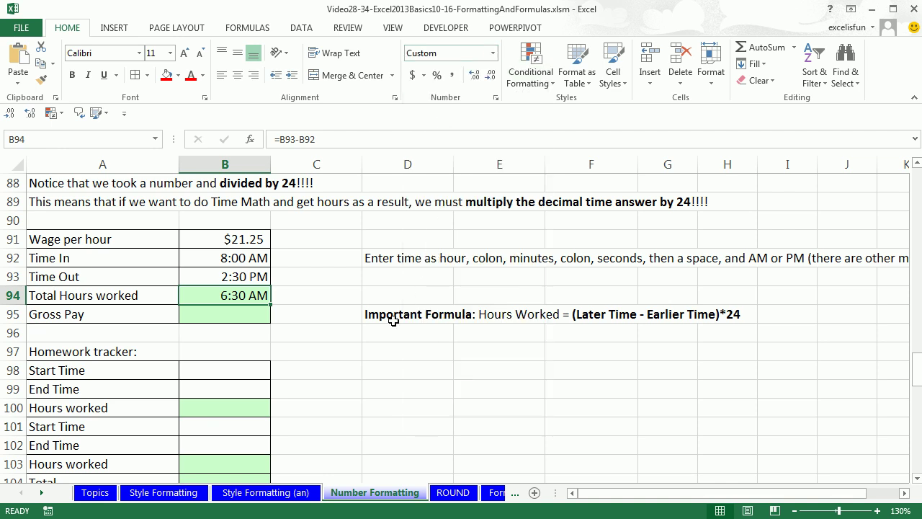
key("ctrl+shift+grave")
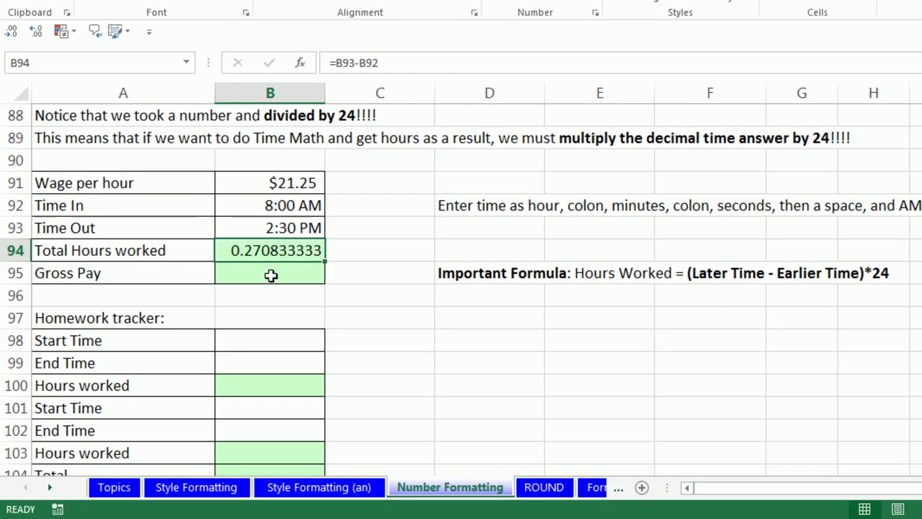
- Calculate Gross Pay in cell B95 by multiplying total hours by the hourly wage with the formula =B94*B91
left_click(271, 276)
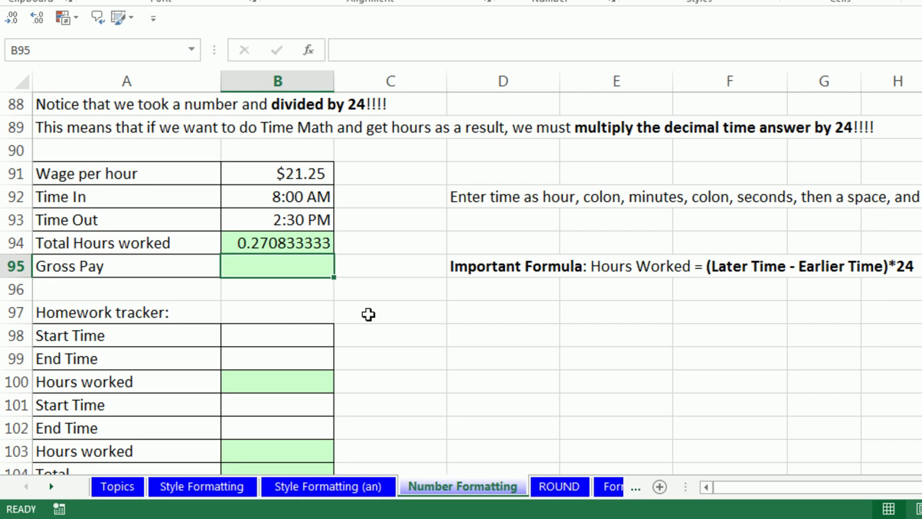
type("=")
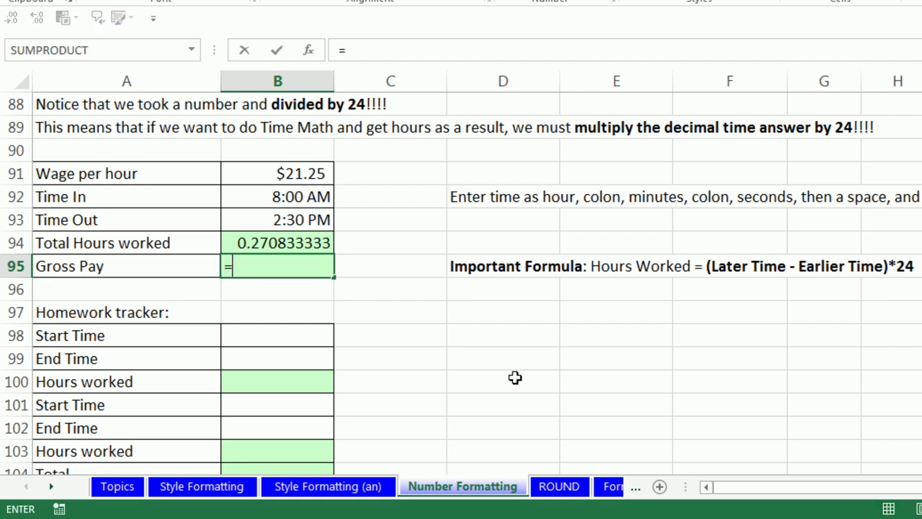
key("Up")
type("*")
left_click(319, 176)
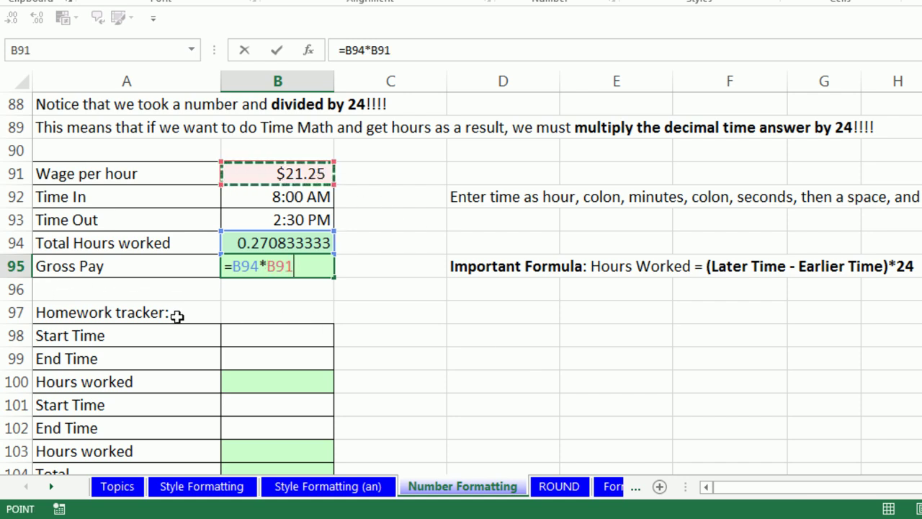
key("ctrl+Return")
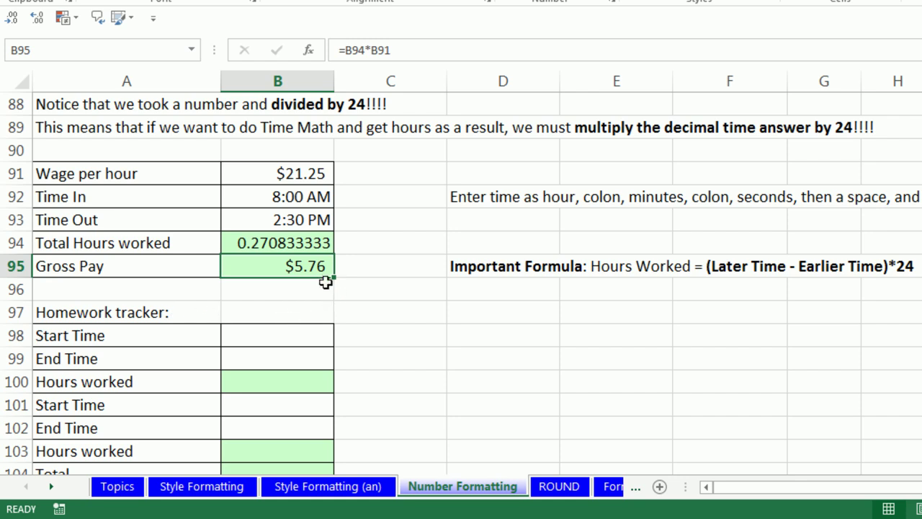
double_click(321, 267)
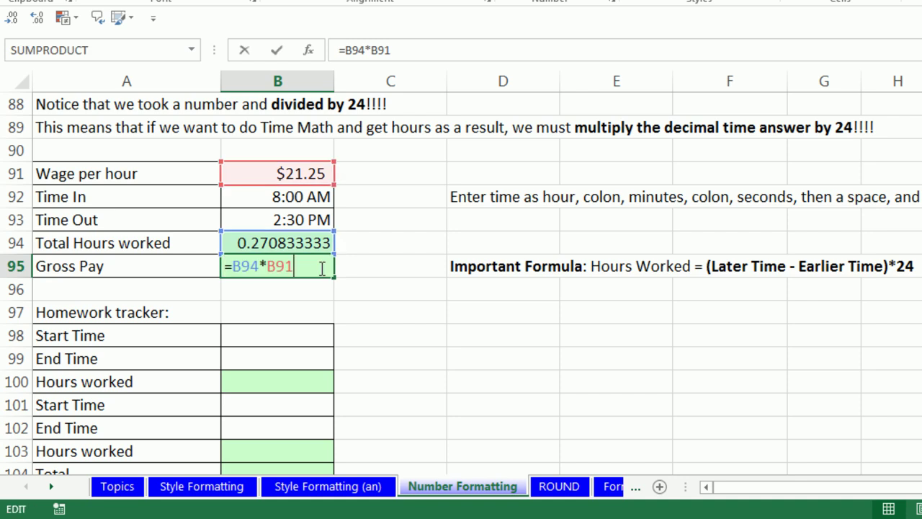
key("Return")
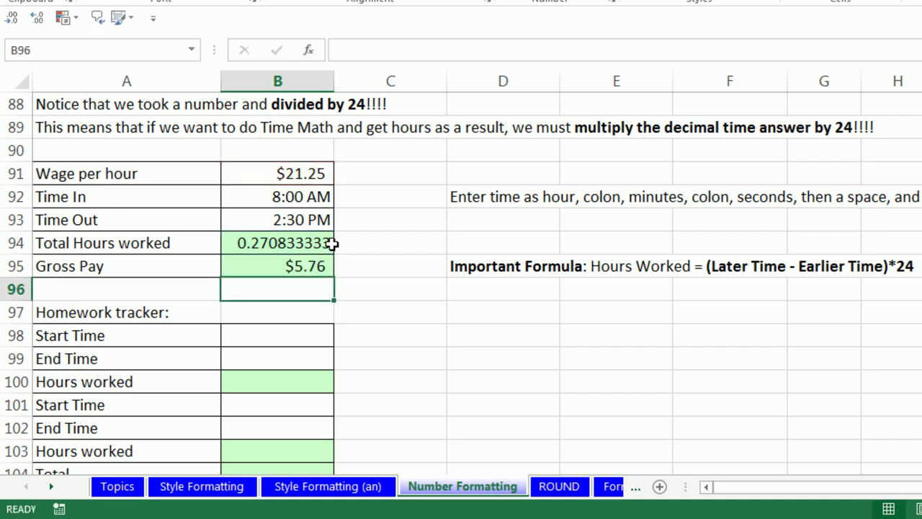
- Re-enter the =B93-B92 formula in cell B94, also as an array formula, and reapply the General number format
left_click(292, 243)
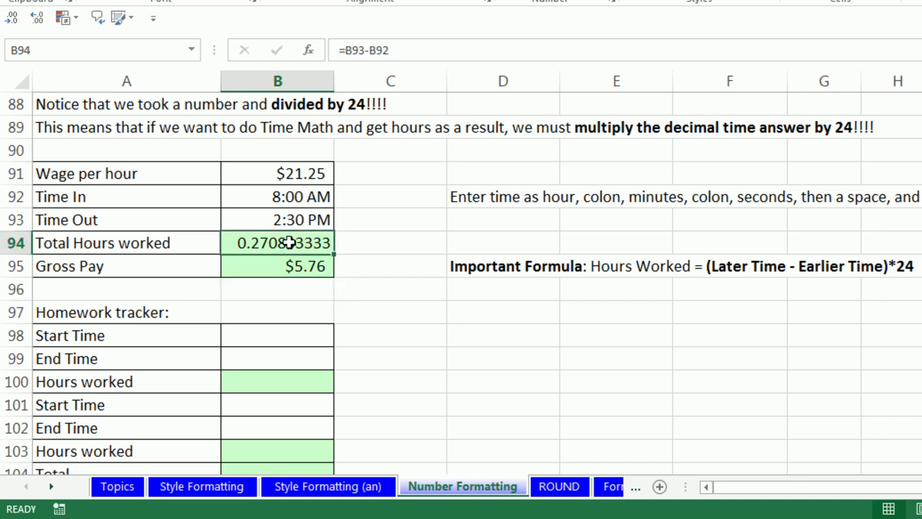
key("F2")
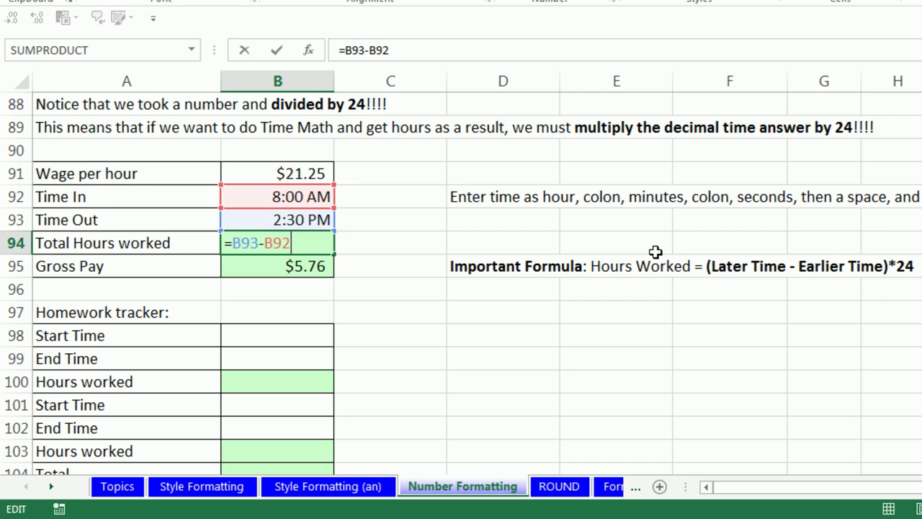
key("ctrl+Return")
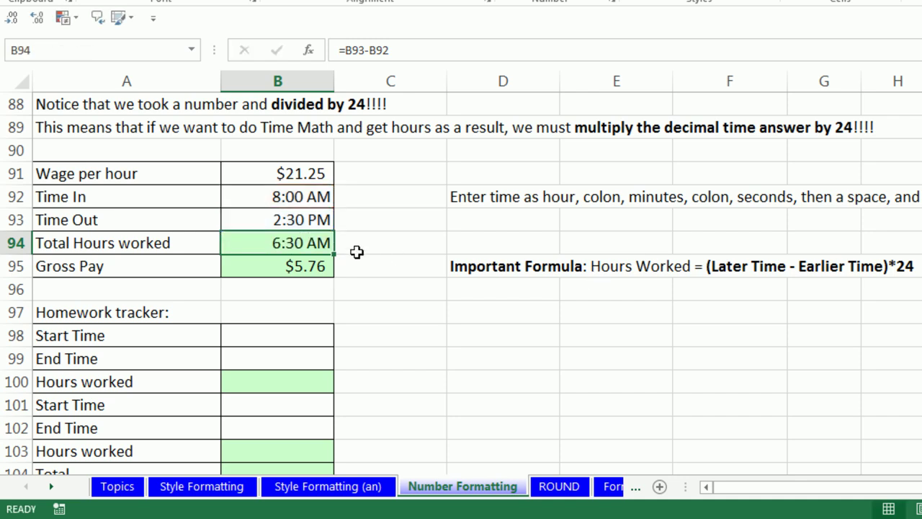
double_click(303, 243)
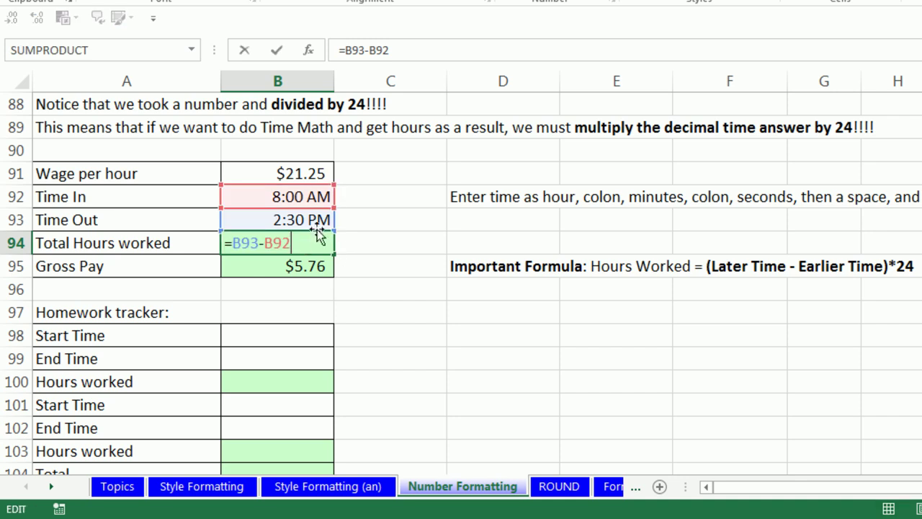
key("ctrl+shift+Return")
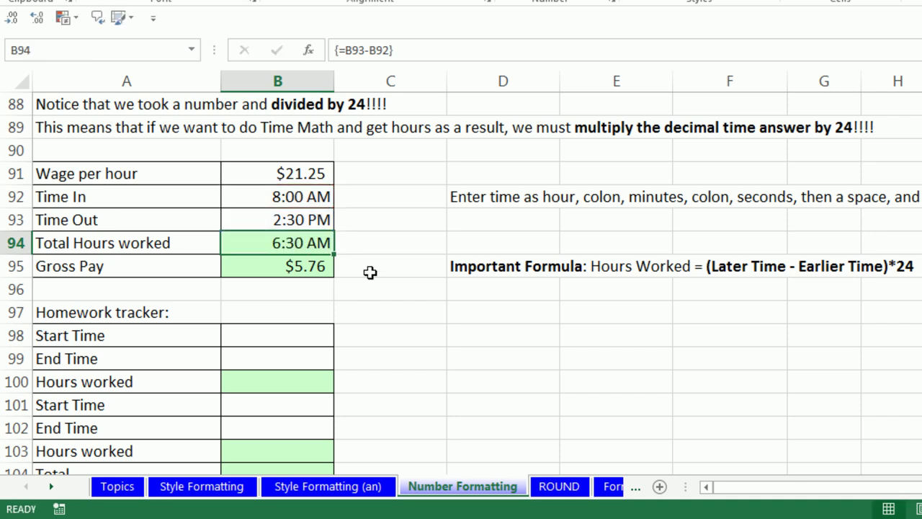
key("ctrl+shift+grave")
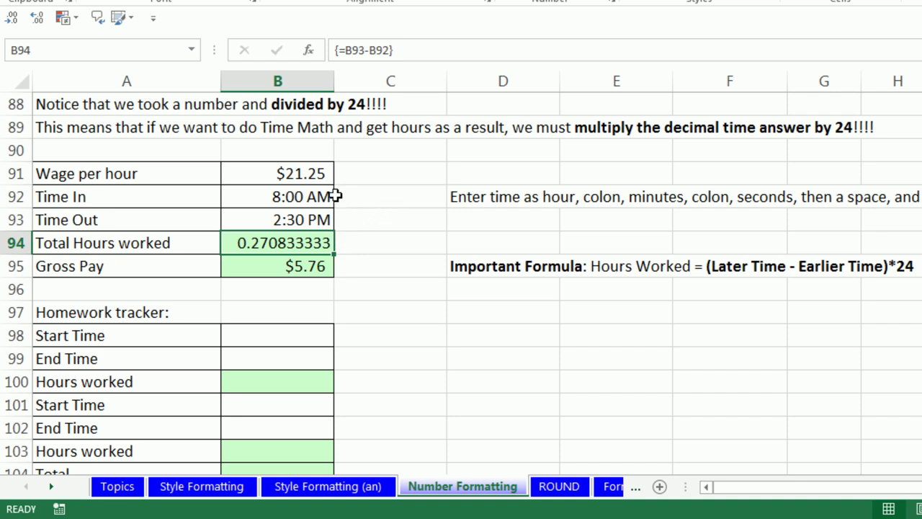
- Convert the Total Hours worked formula in cell B94 to hours by changing it to =(B93-B92)*24
double_click(265, 243)
left_click(234, 243)
left_click(289, 244)
type("*24")
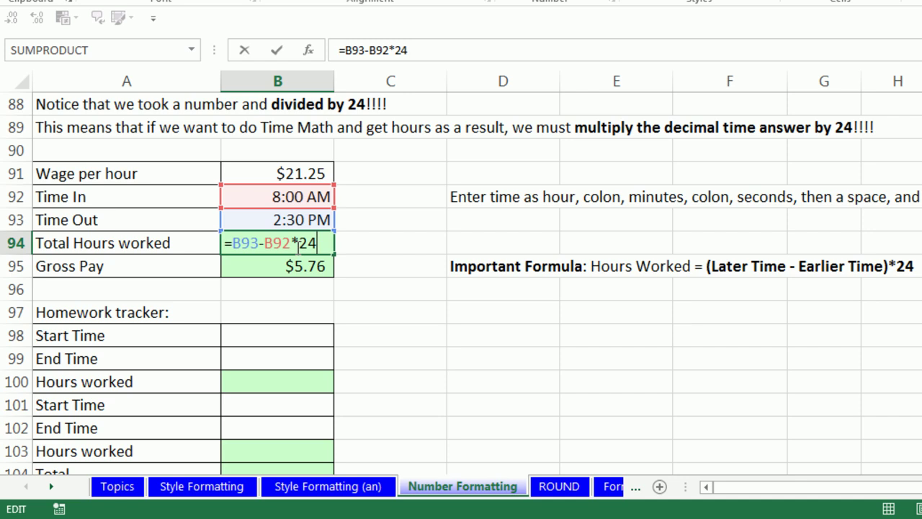
left_click(233, 244)
type("(")
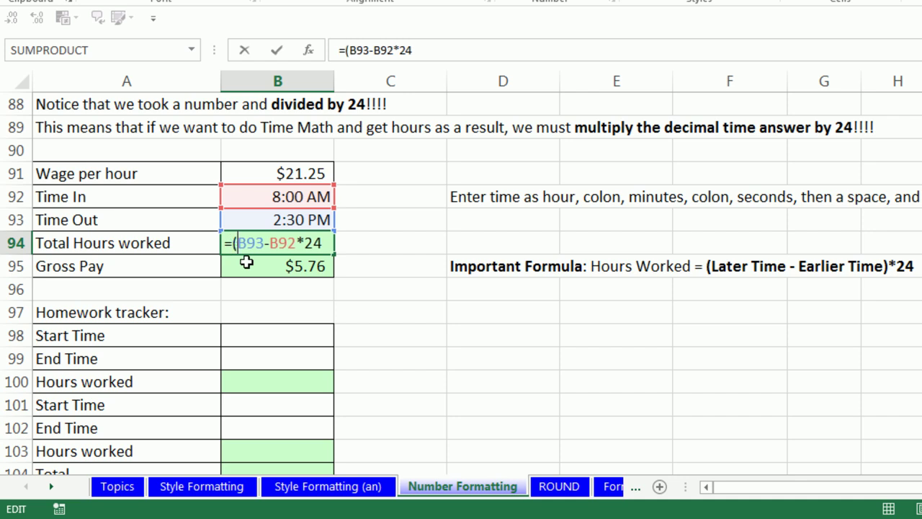
left_click(297, 243)
type(")")
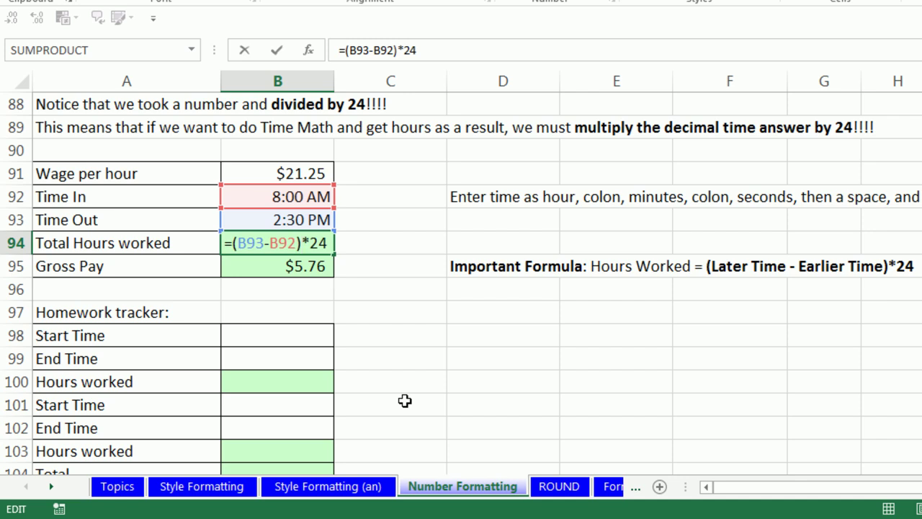
key("ctrl+Return")
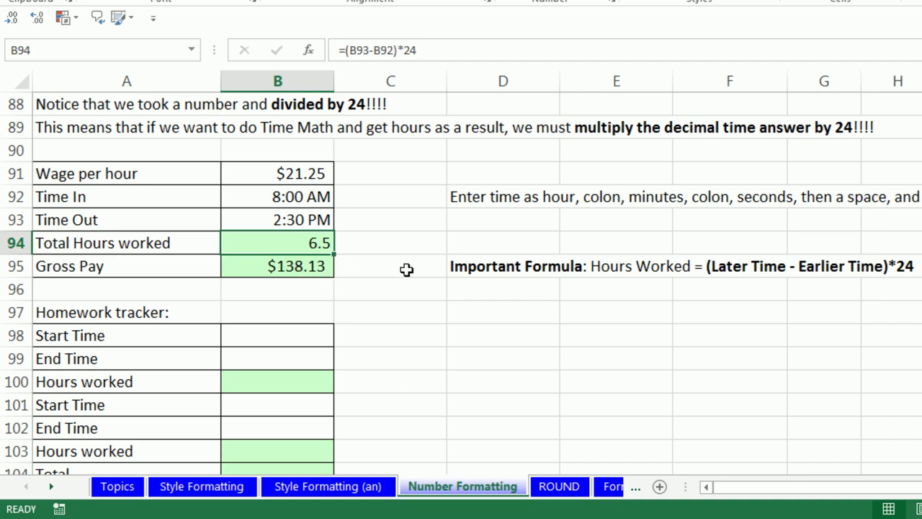
- Fill the Homework tracker's first session with Start Time 8:30 am in cell B98 and End Time 1:00 am in cell B99
scroll(461, 283, "down", 7)
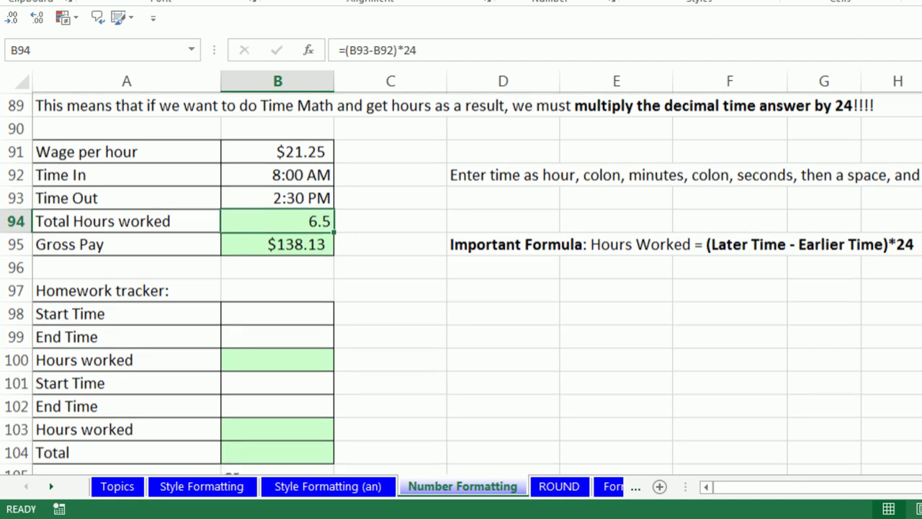
scroll(461, 283, "down", 1)
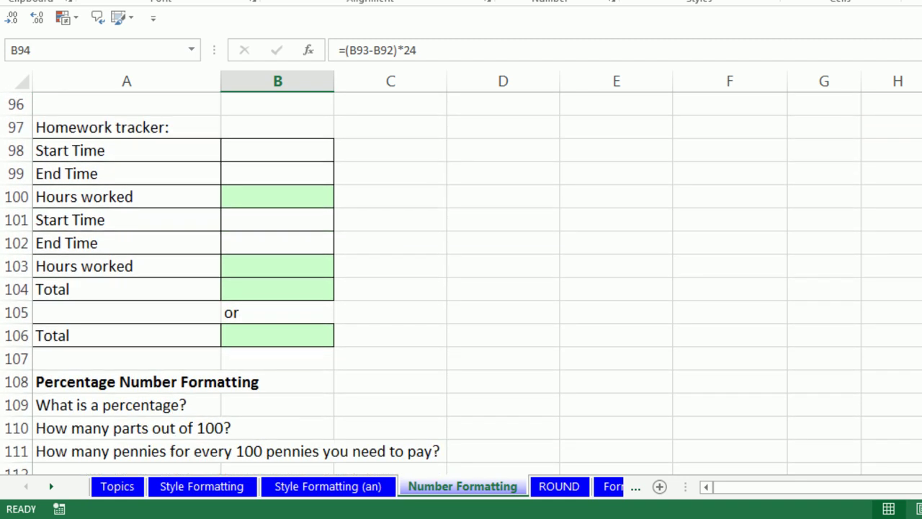
left_click(283, 153)
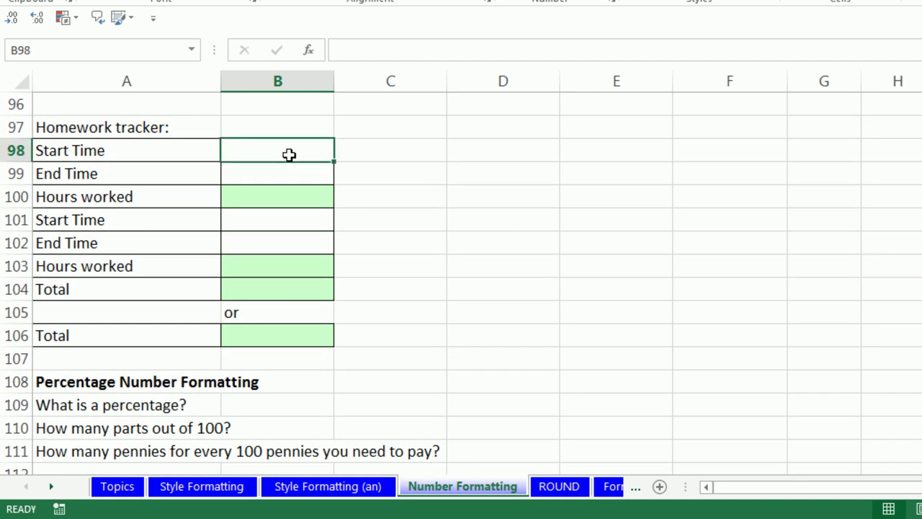
type("8:3")
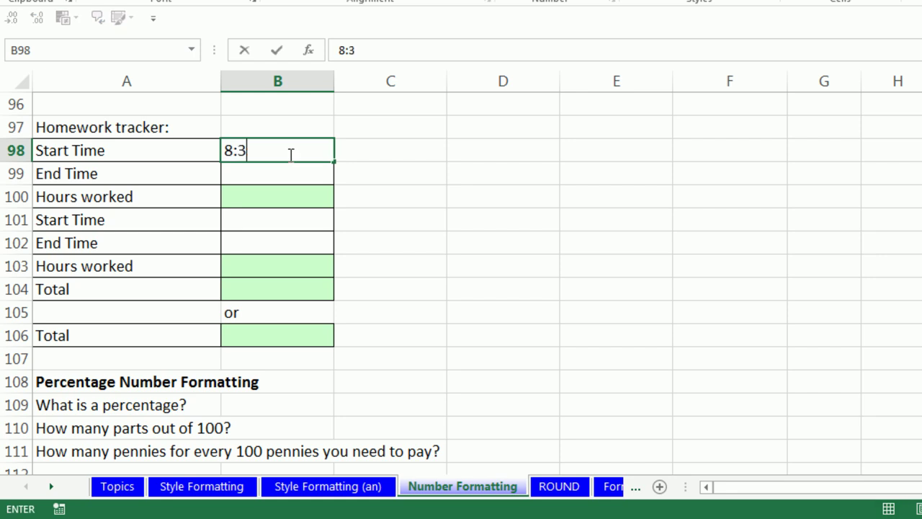
type("0 am")
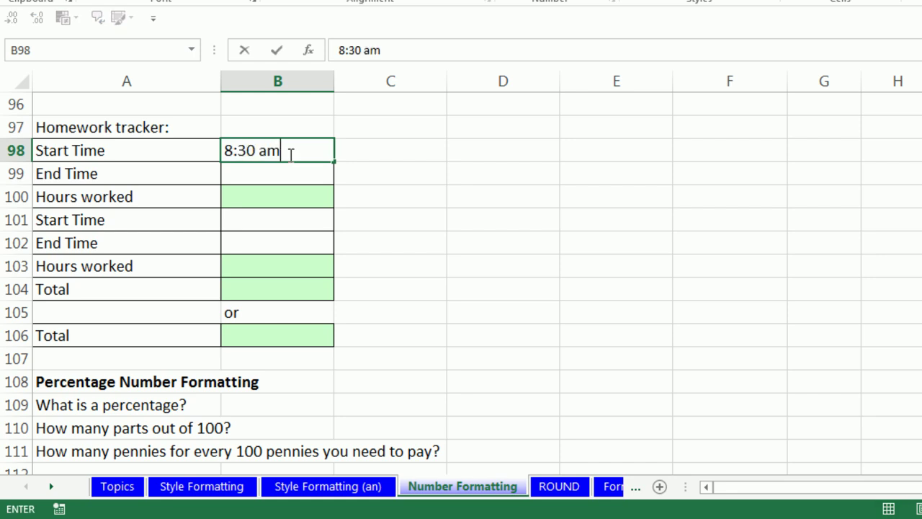
key("Return")
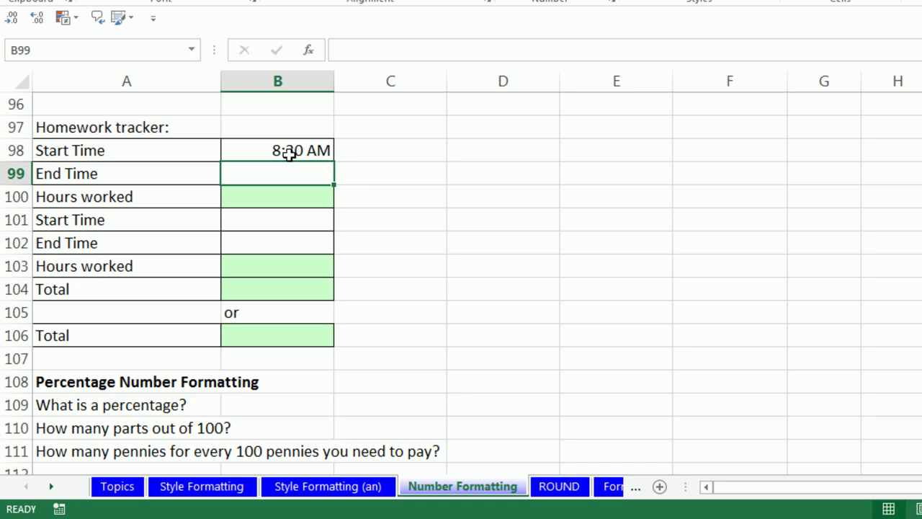
type("1:00 ")
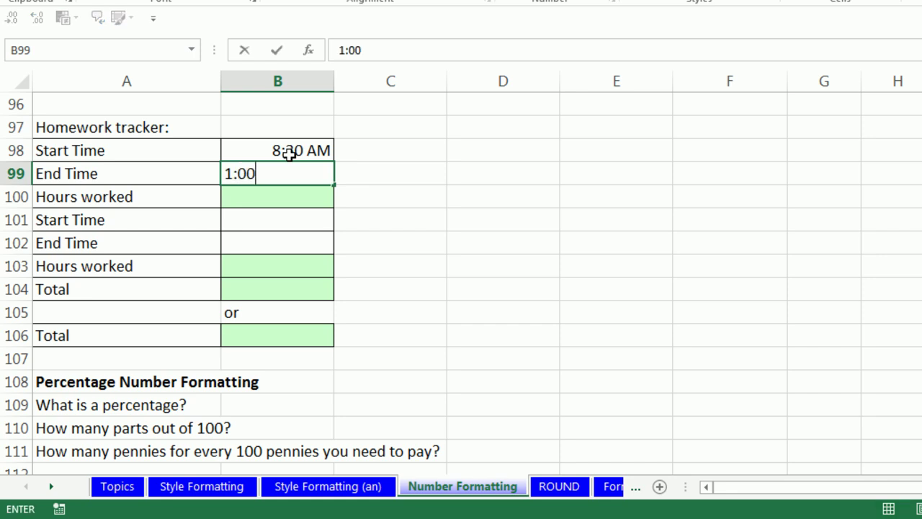
type("am")
key("Return")
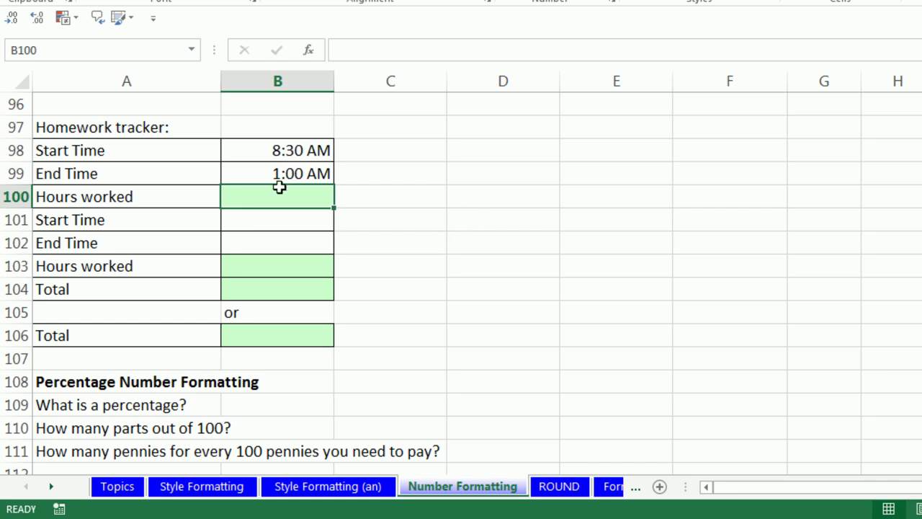
- Correct the first End Time in cell B99 to 11:00 AM
double_click(266, 179)
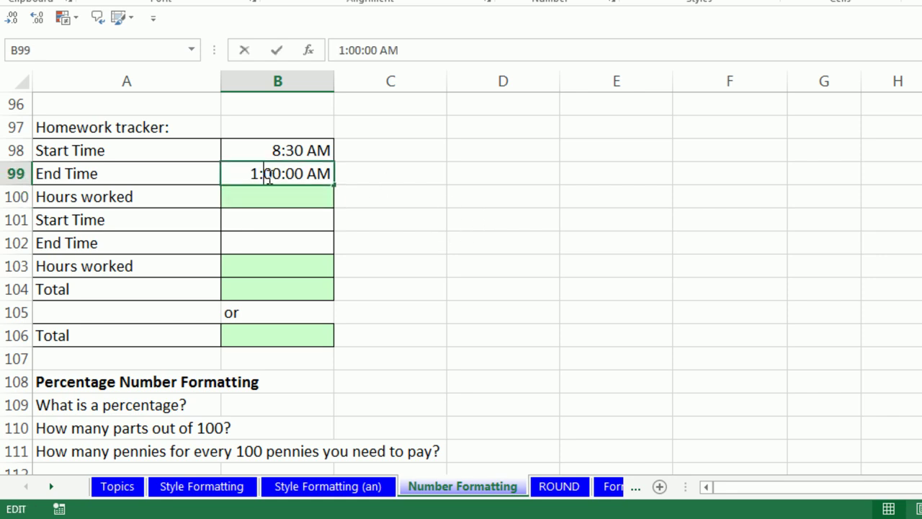
left_click(251, 175)
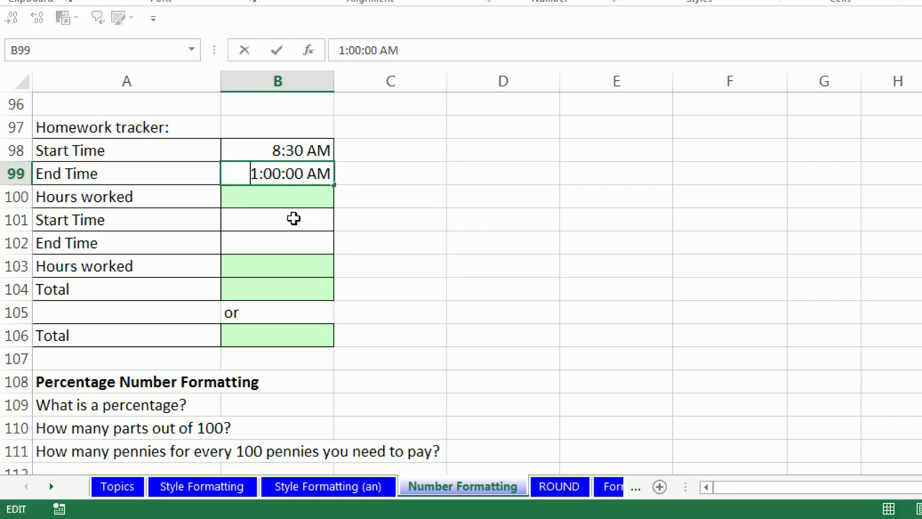
type("1")
key("ctrl+Return")
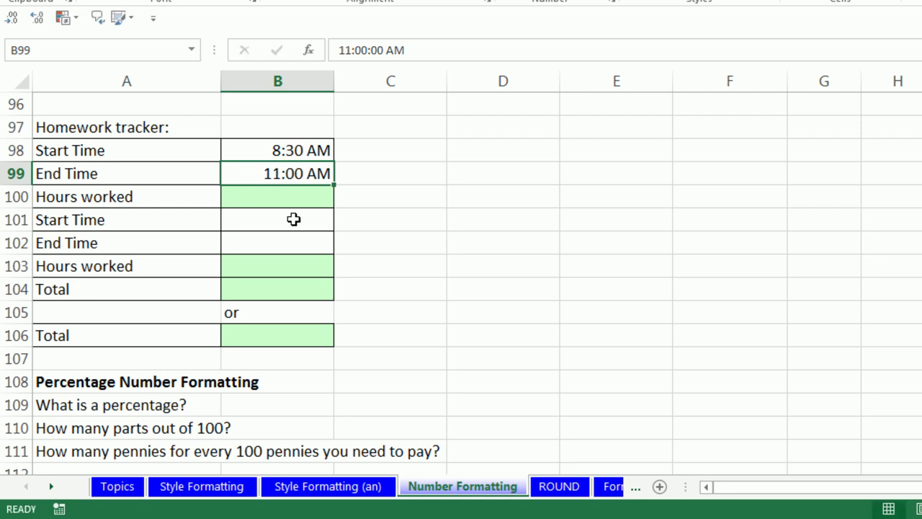
- Calculate the first session's Hours worked in cell B100 with the formula =(B99-B98)*24
left_click(294, 200)
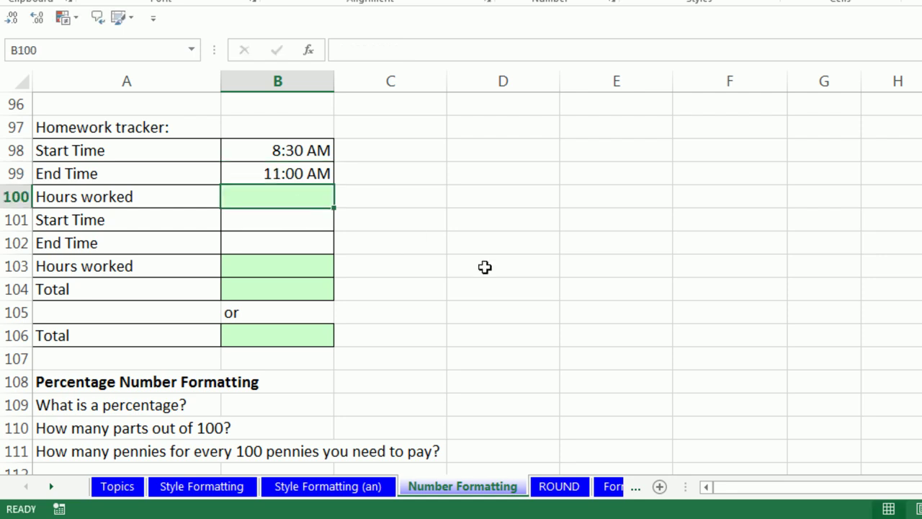
type("=(")
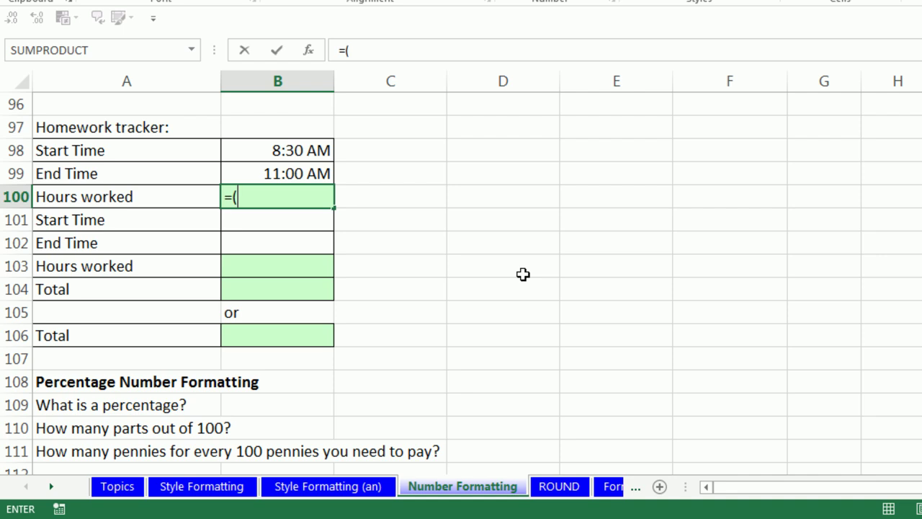
key("Up")
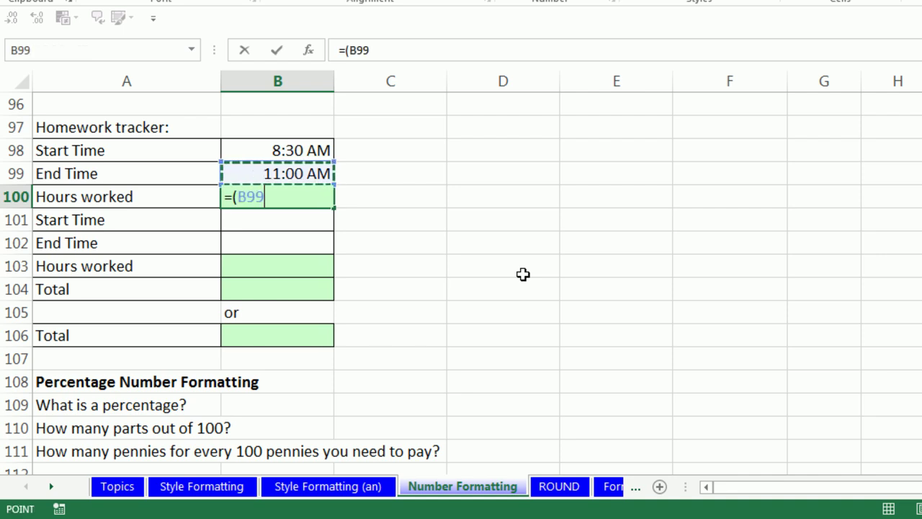
type("-")
key("Up")
key("Up")
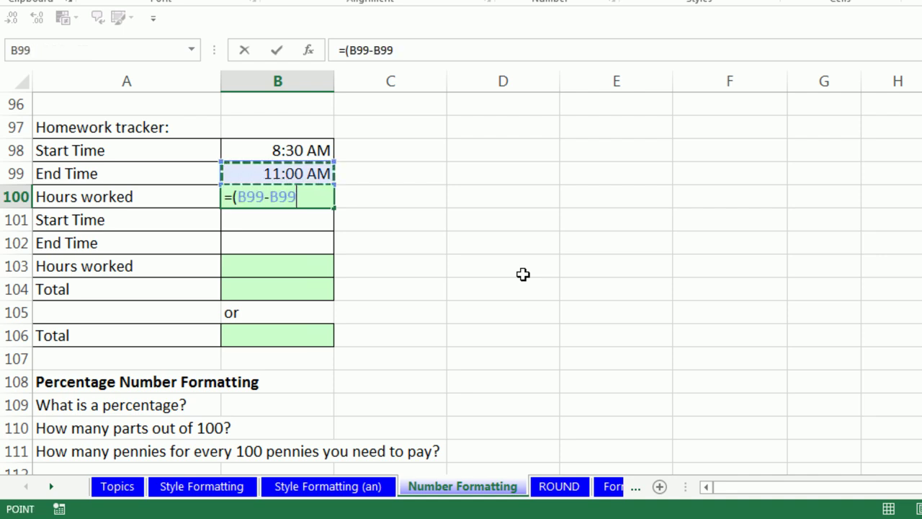
type(")*")
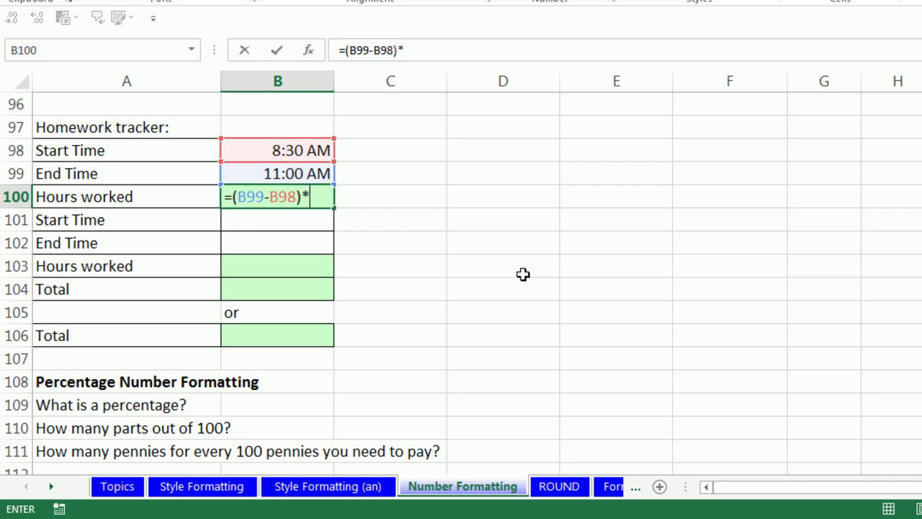
type("24")
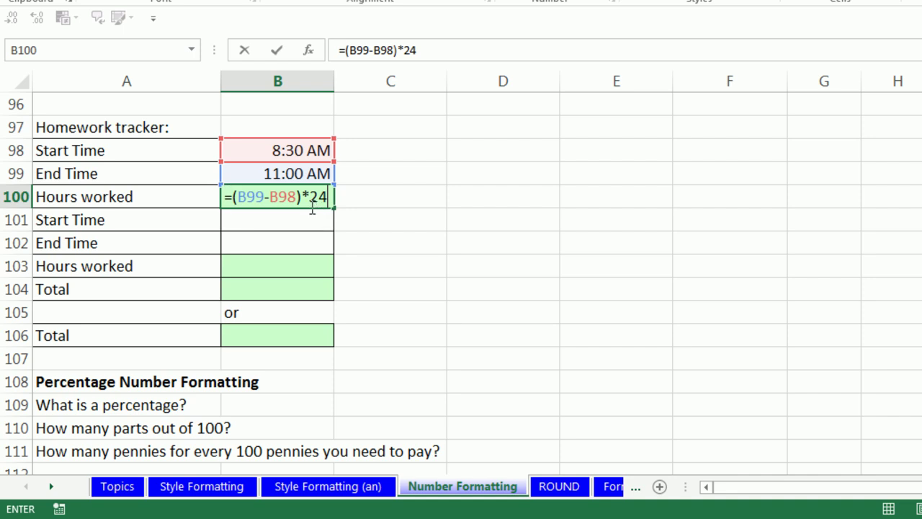
left_click_drag(309, 197, 331, 196)
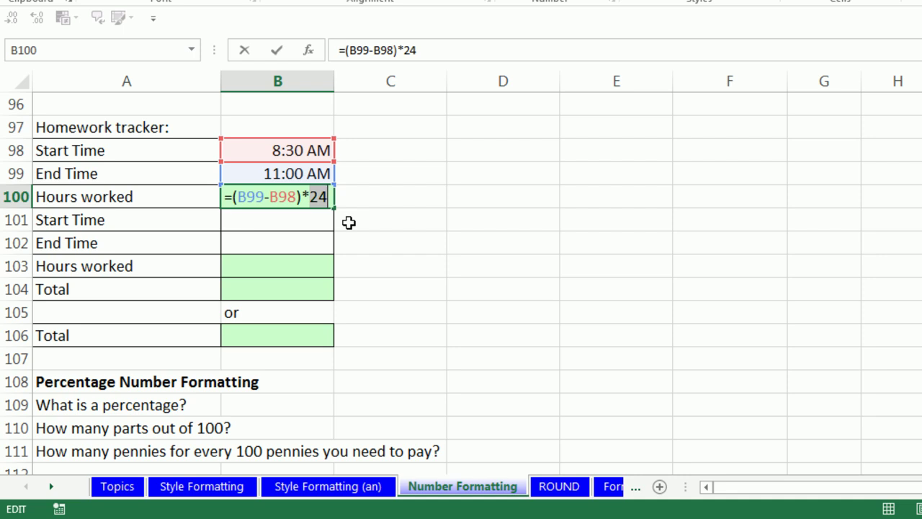
key("ctrl+Return")
- Fill the second session with Start Time 10:00 PM in cell B101 and End Time 11:15 PM in cell B102
left_click(316, 222)
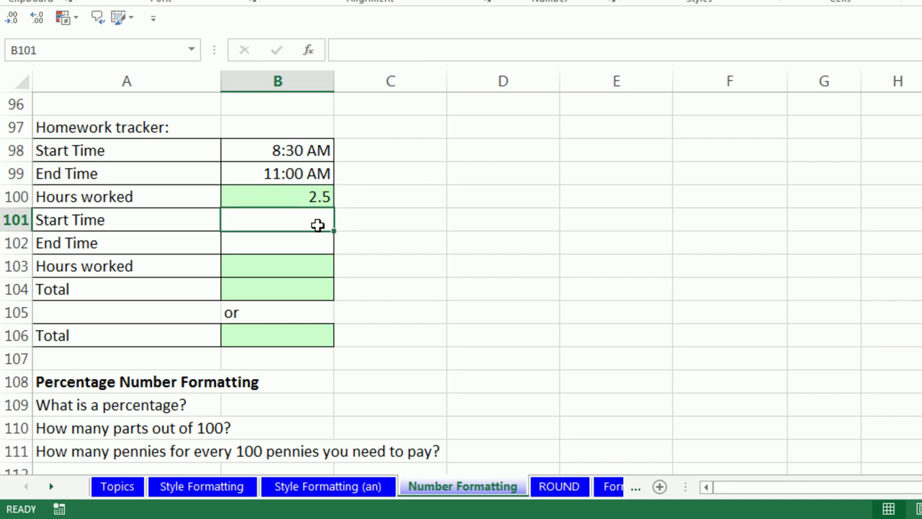
type("10:00 PM")
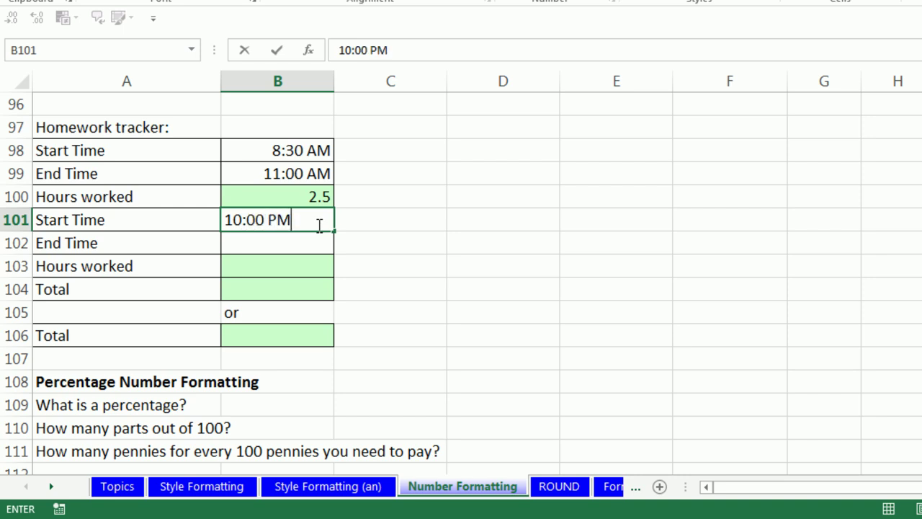
key("Return")
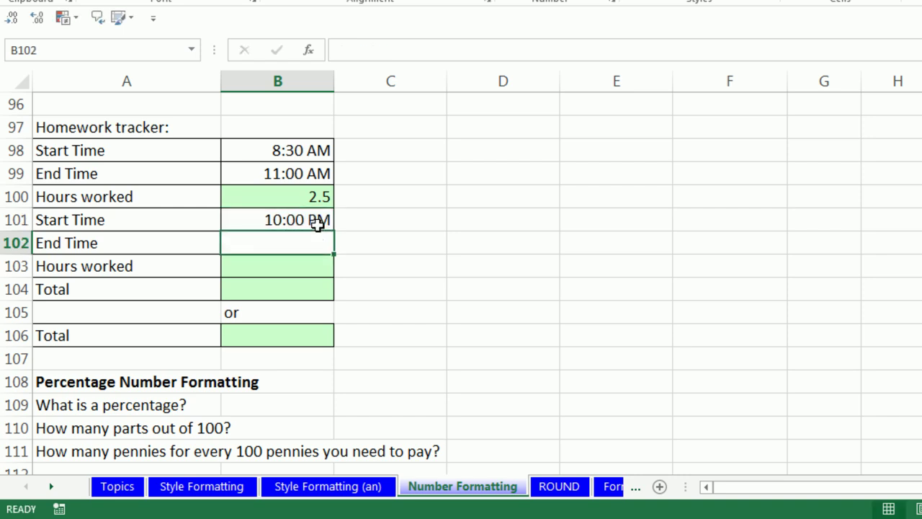
type("11:1")
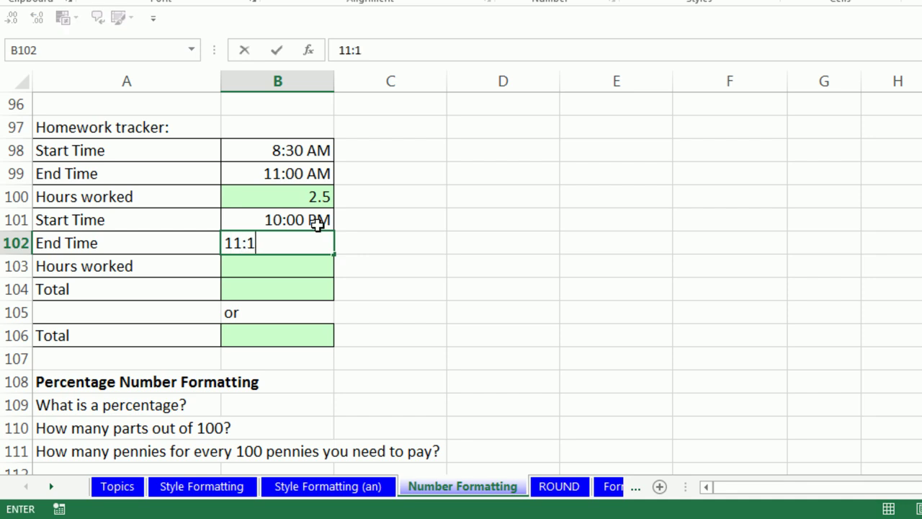
type("5 PM")
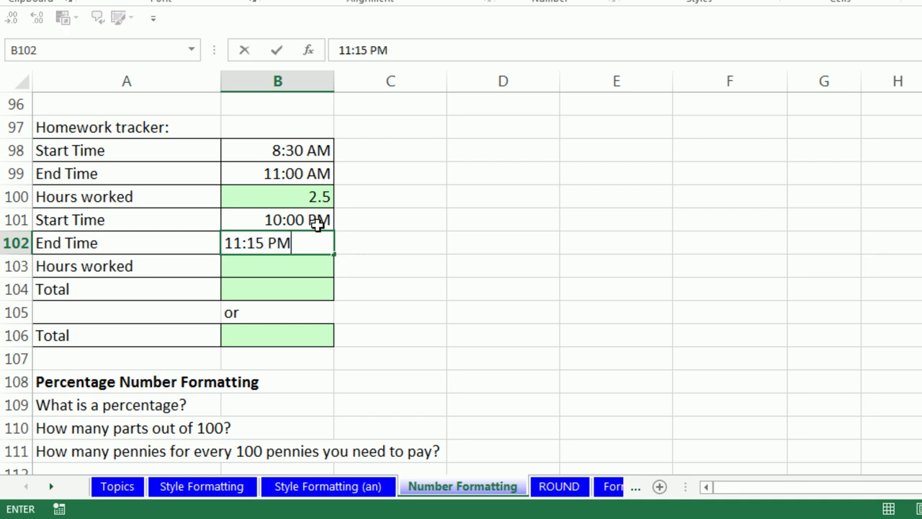
key("ctrl+Return")
- Calculate the second session's Hours worked in cell B103 with =24*(B102-B101) and apply the General number format
key("Down")
type("=")
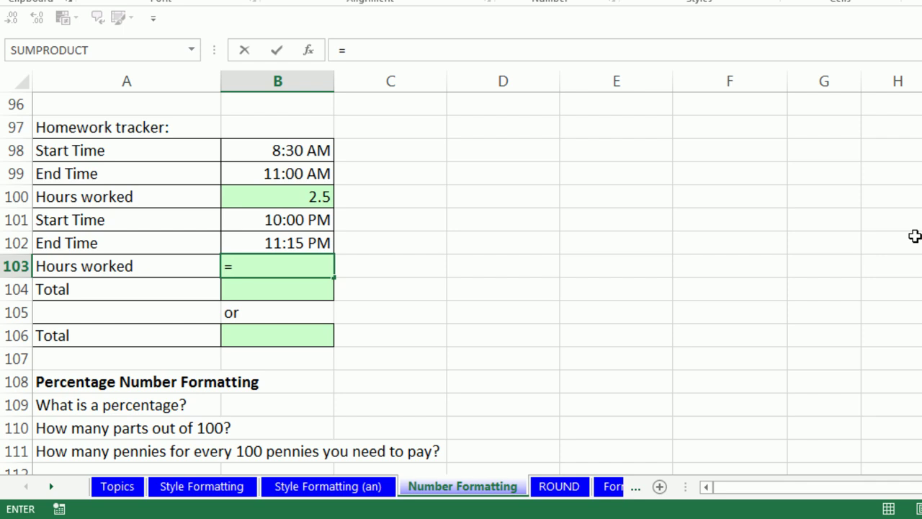
type("24*(")
key("Up")
type("-")
key("Up")
key("Up")
type(")")
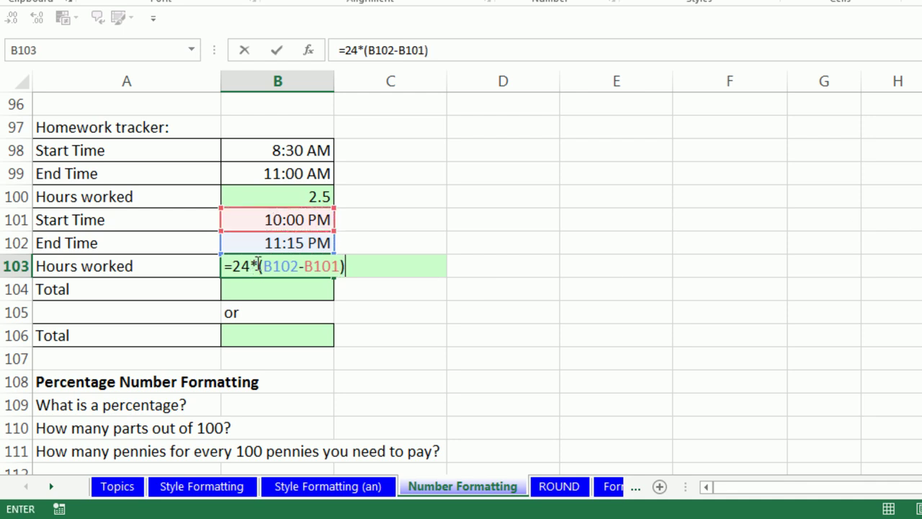
left_click_drag(259, 266, 363, 270)
key("F2")
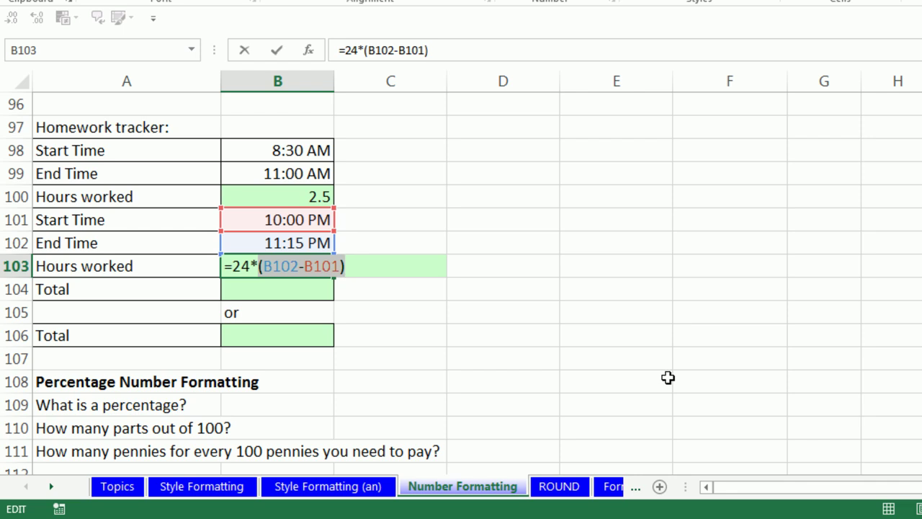
key("ctrl+Return")
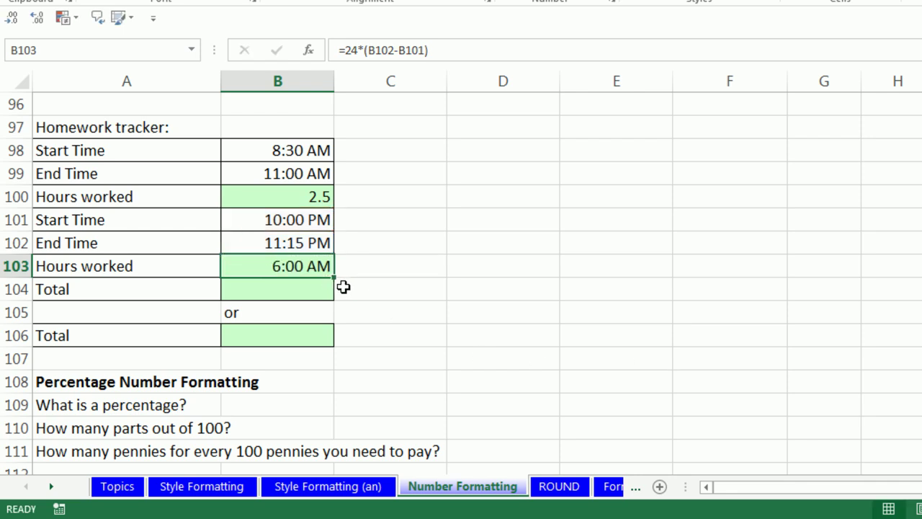
key("ctrl+shift+grave")
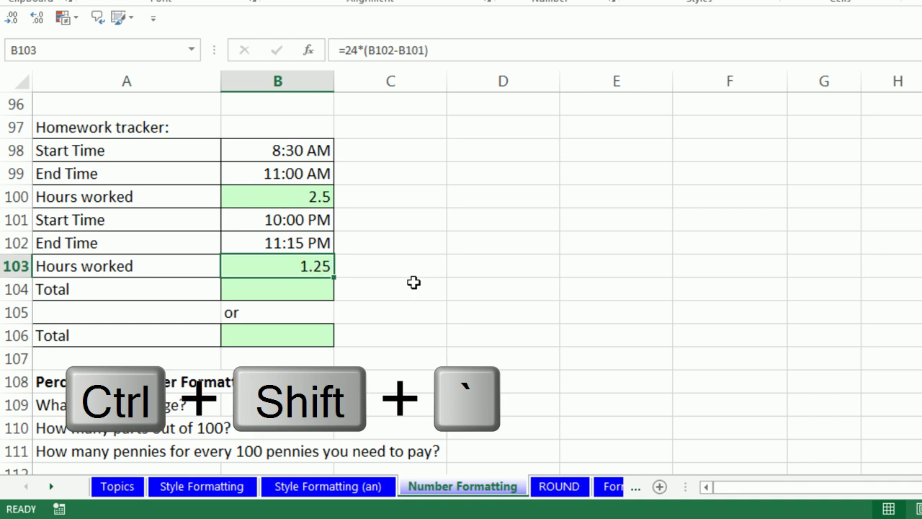
- Add both sessions' hours in the Total cell B104 with the formula =B103+B100
left_click(324, 292)
type("=")
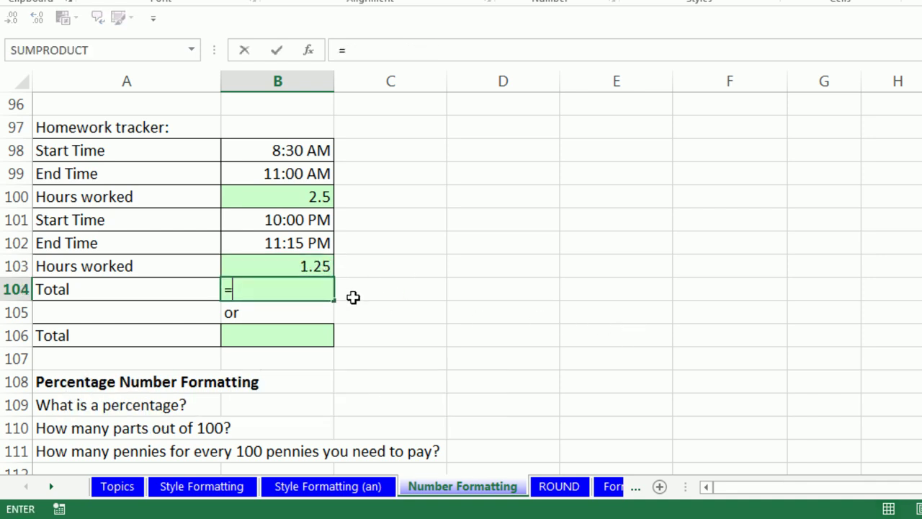
left_click(316, 266)
type("+")
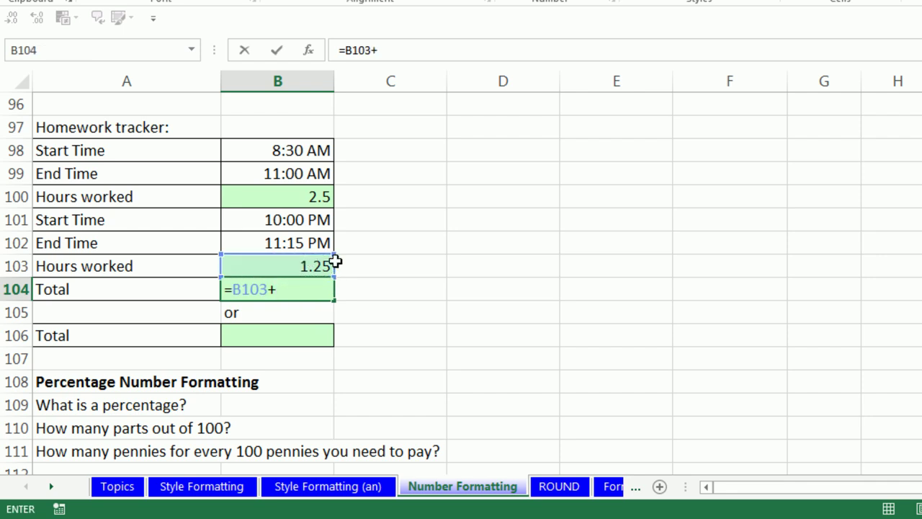
left_click(303, 187)
key("ctrl+Return")
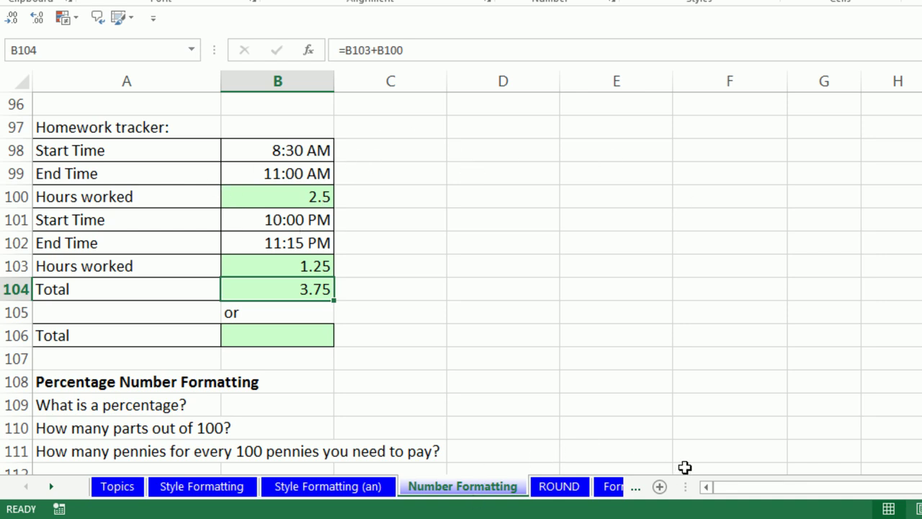
- Examine the Hours worked formula in cell B100 as a basis for the alternative Total in cell B106
left_click(276, 333)
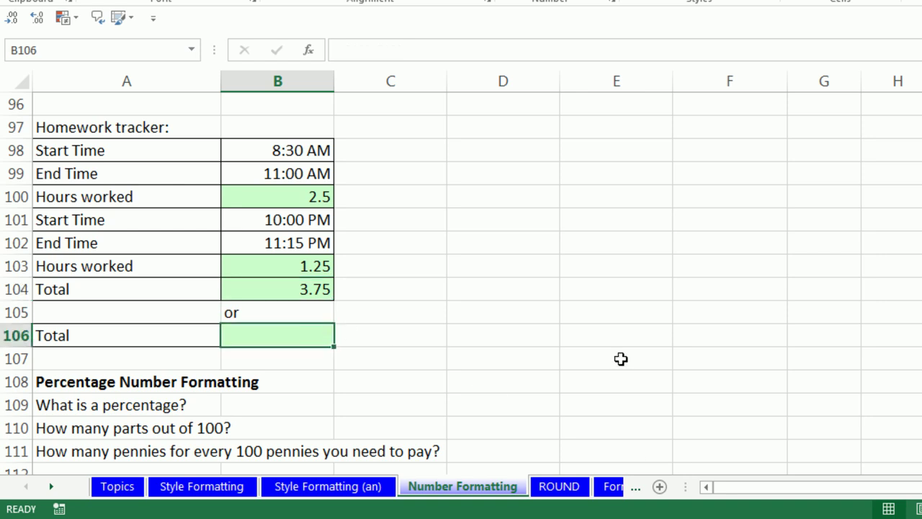
left_click(321, 196)
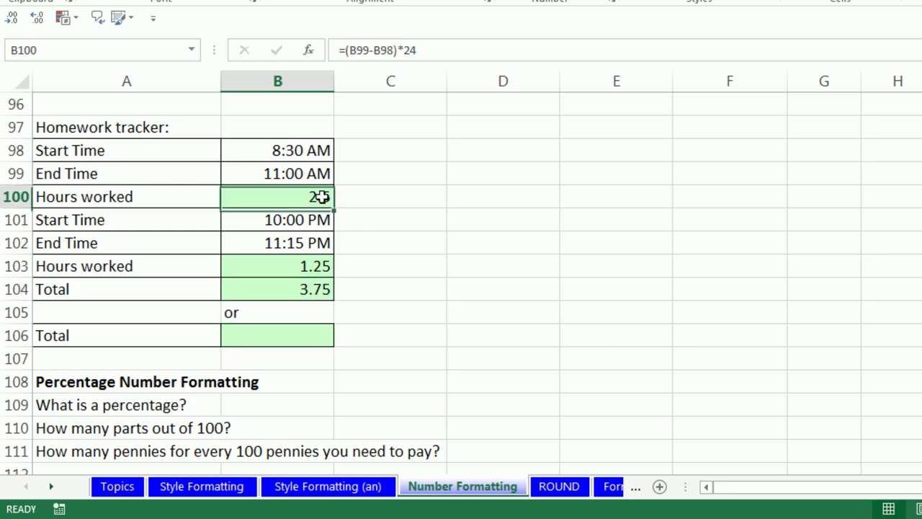
double_click(320, 196)
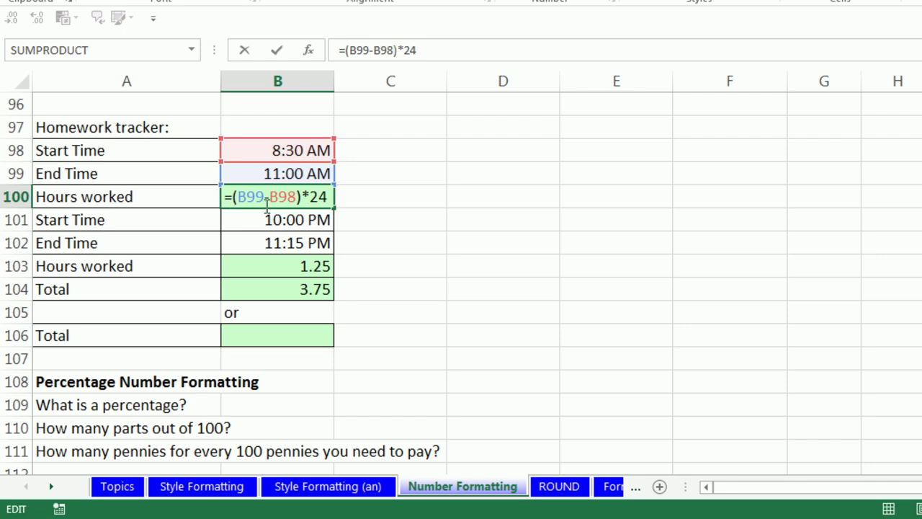
key("ctrl+Return")
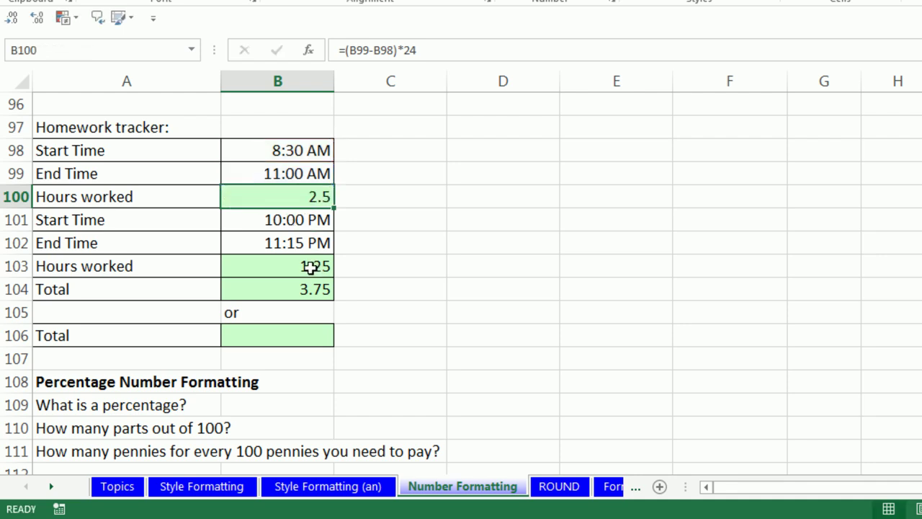
- Compare the two Hours worked formulas in cells B103 and B100 of the homework tracker
double_click(311, 267)
key("ctrl+Return")
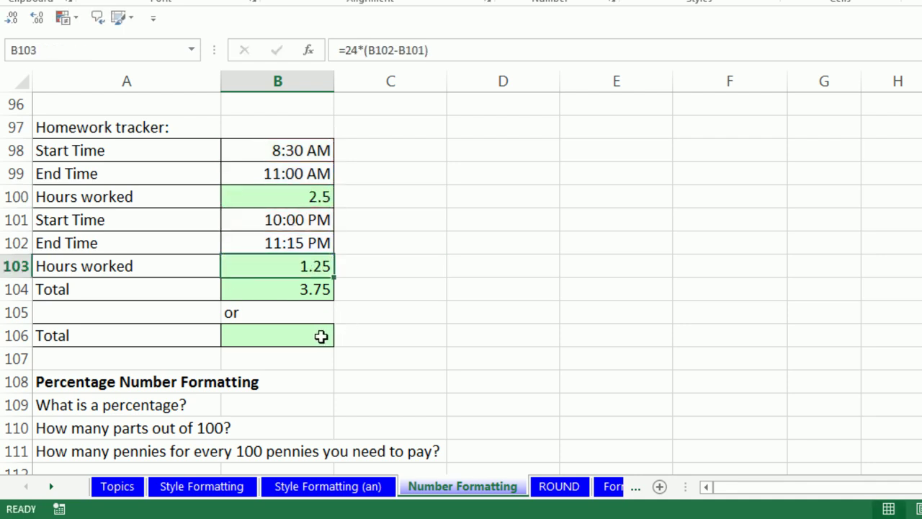
left_click(324, 337)
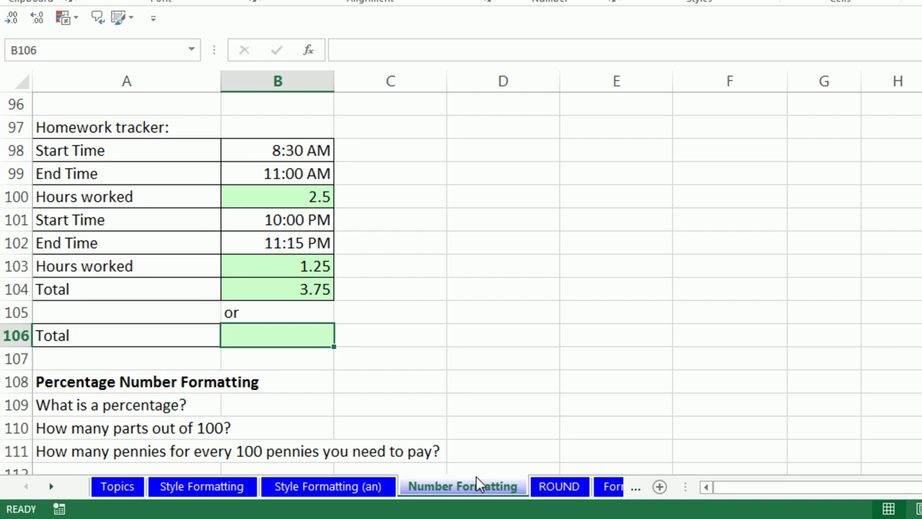
left_click(283, 195)
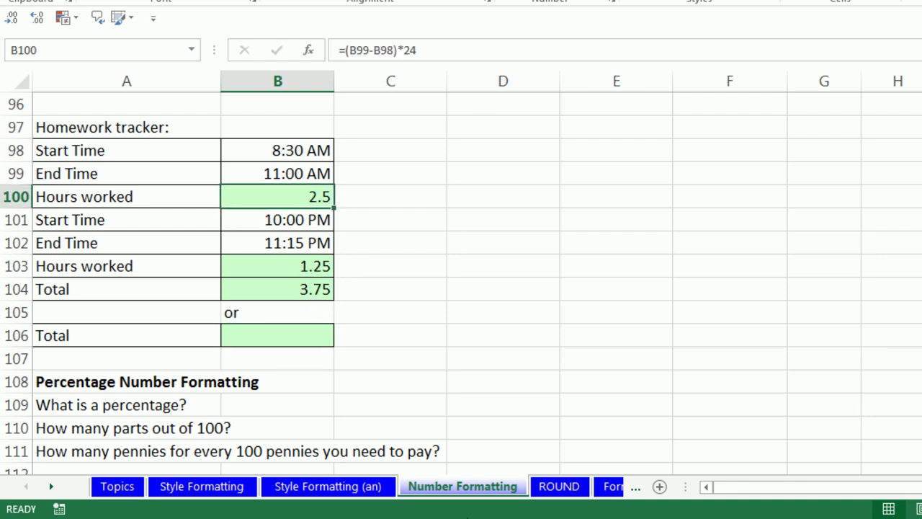
- Start a SUM formula in the alternative Total cell B106 with the first session's time difference, B99-B98, as its first argument
left_click(293, 339)
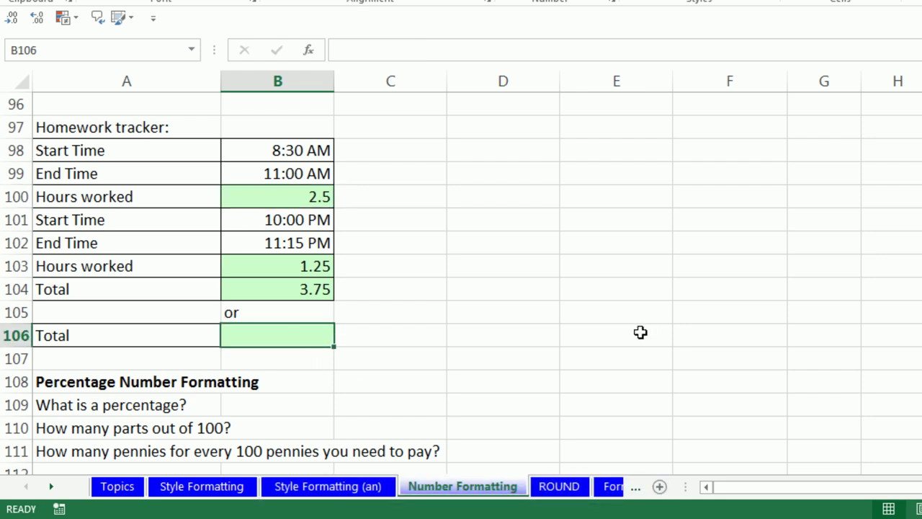
type("=sum")
key("Tab")
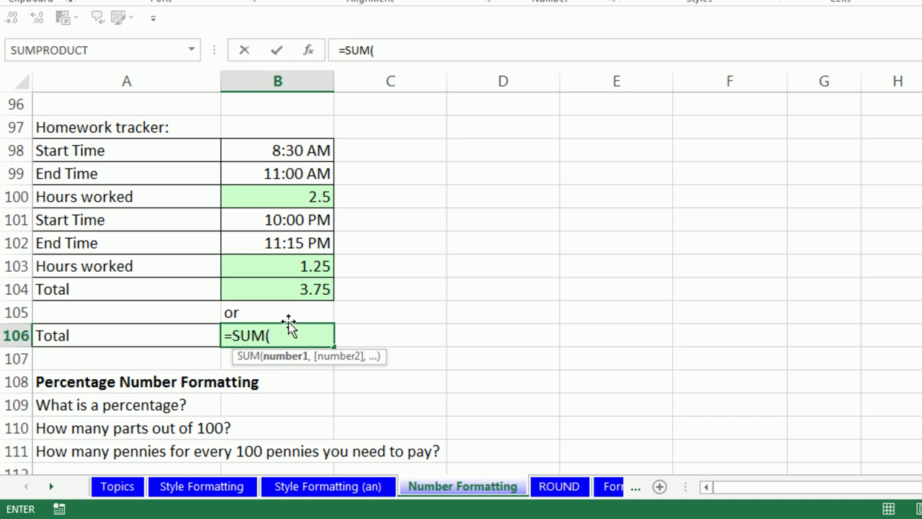
left_click(297, 177)
type("-")
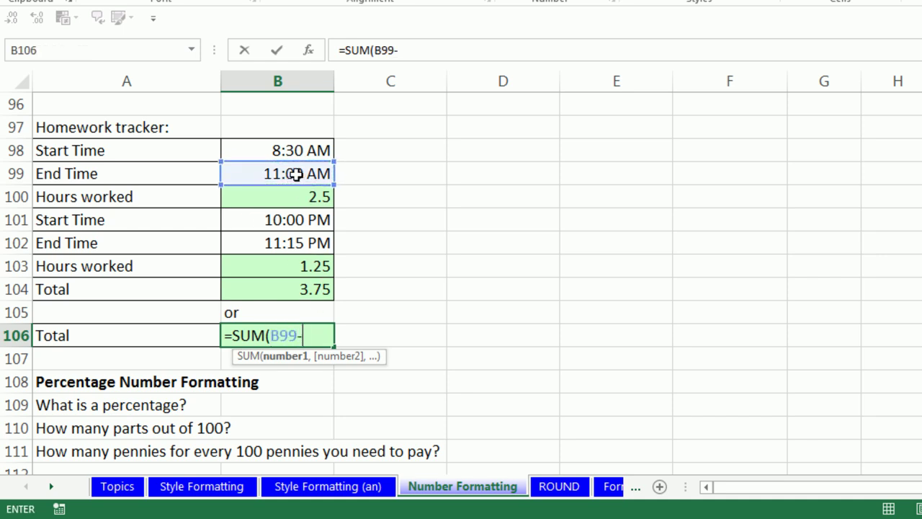
left_click(303, 155)
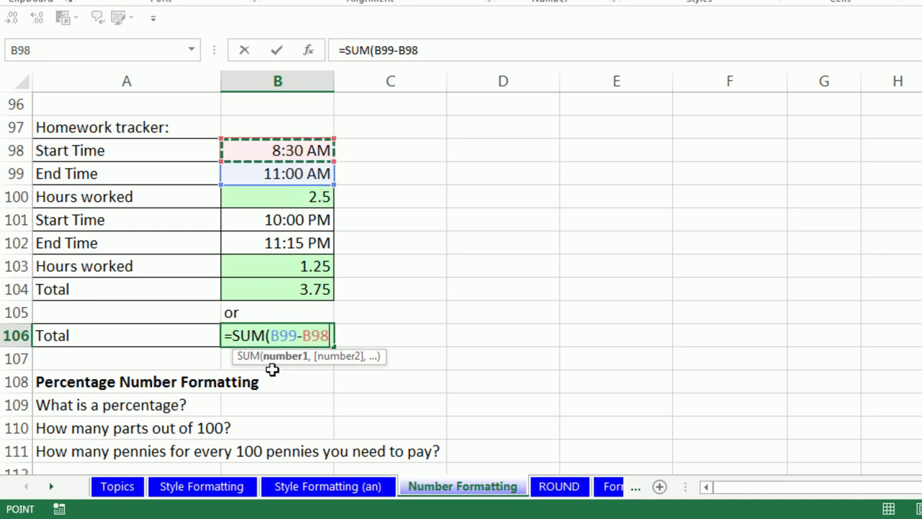
left_click(275, 360)
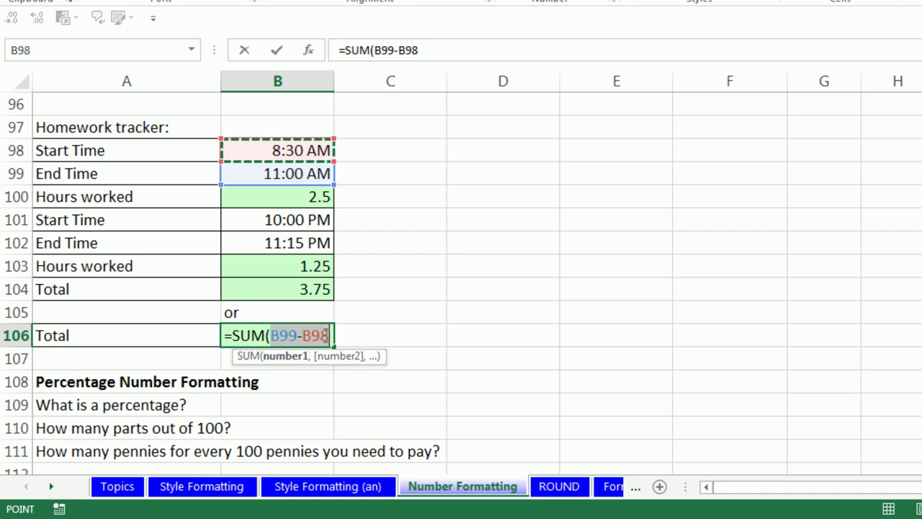
left_click(328, 335)
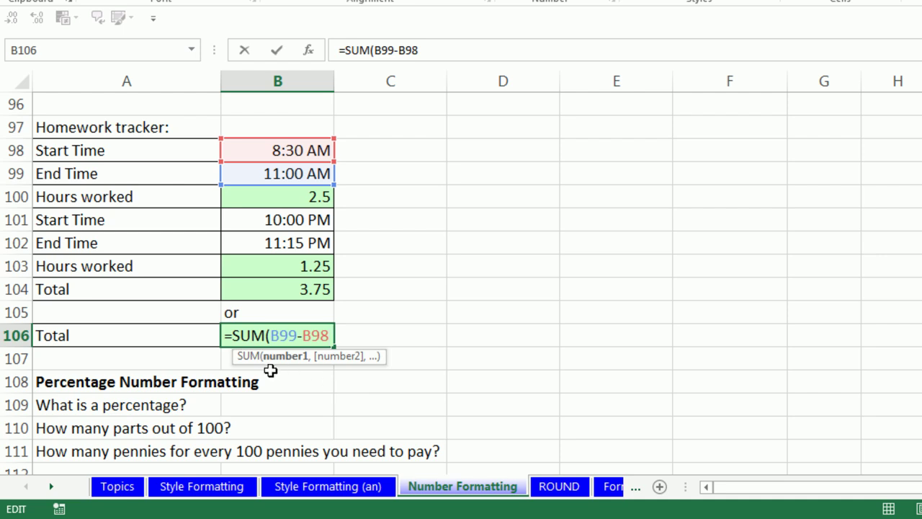
type(",")
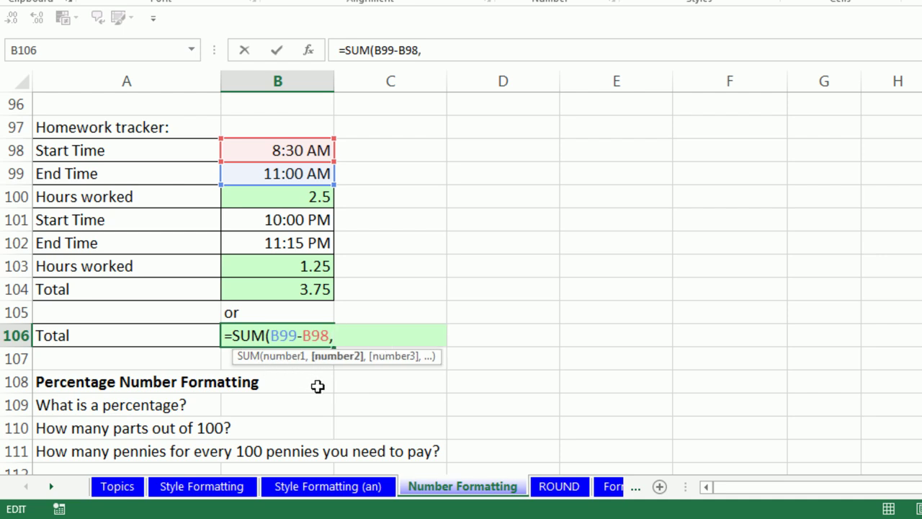
- Complete the SUM formula in B106 with the second session's time difference, B102-B101, as its second argument
left_click(292, 246)
type("-")
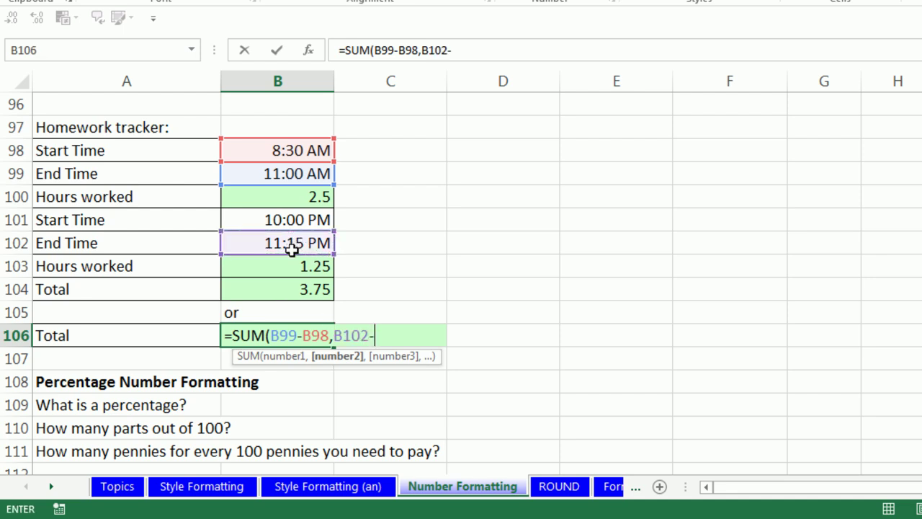
left_click(296, 219)
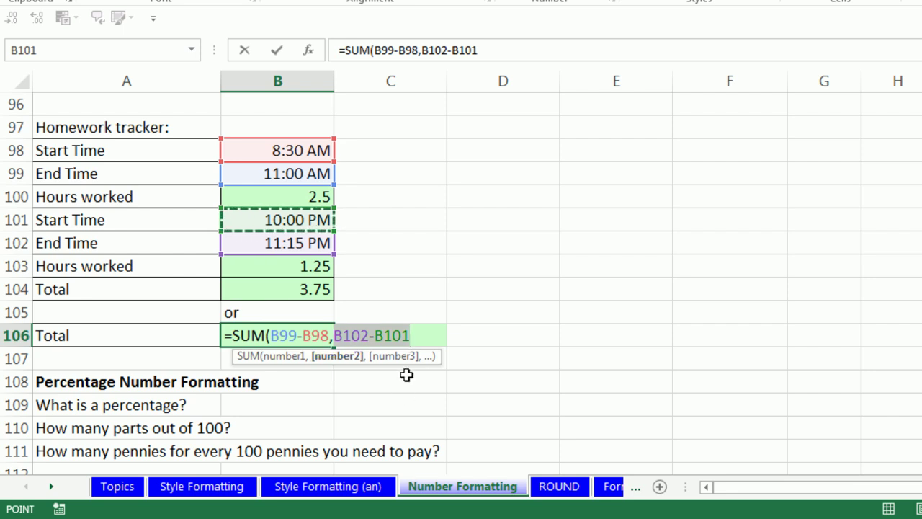
left_click(417, 344)
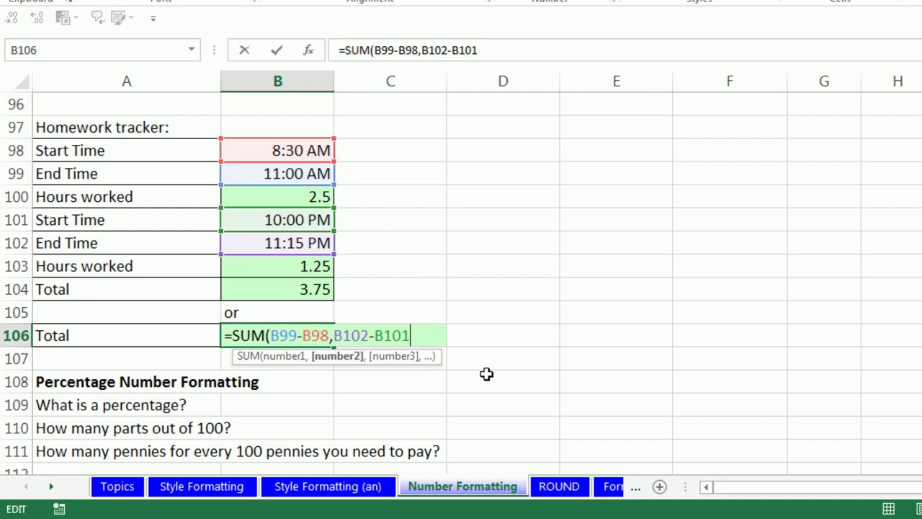
type(")")
key("ctrl+Return")
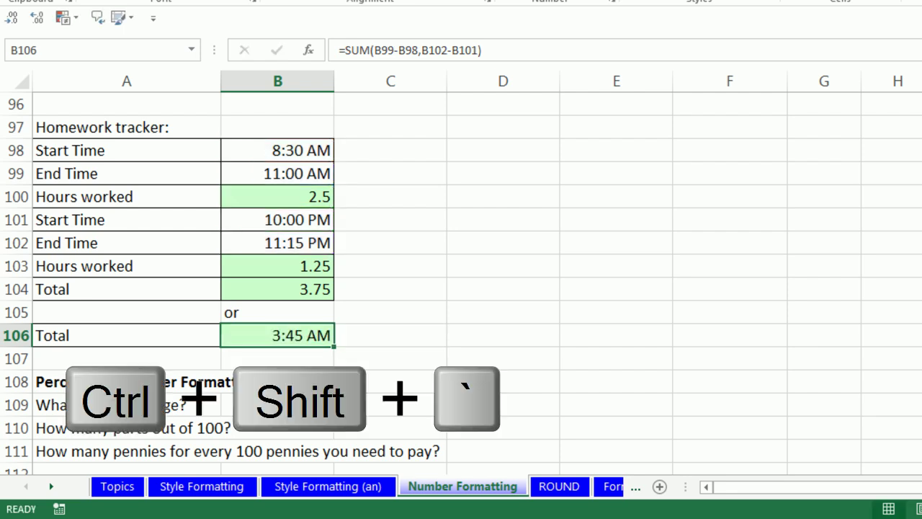
- Convert the B106 total to hours by extending the formula to =SUM(B99-B98,B102-B101)*24, and apply the General number format
key("ctrl+shift+grave")
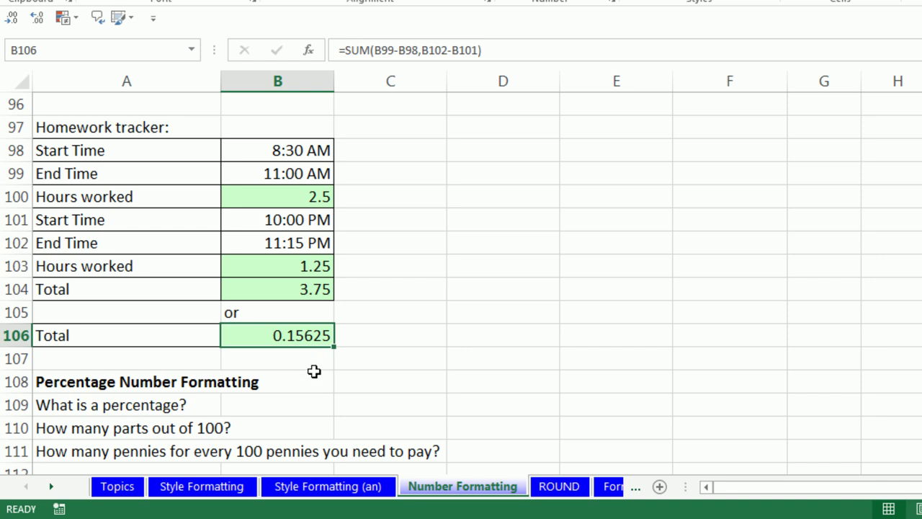
key("F2")
type("*24")
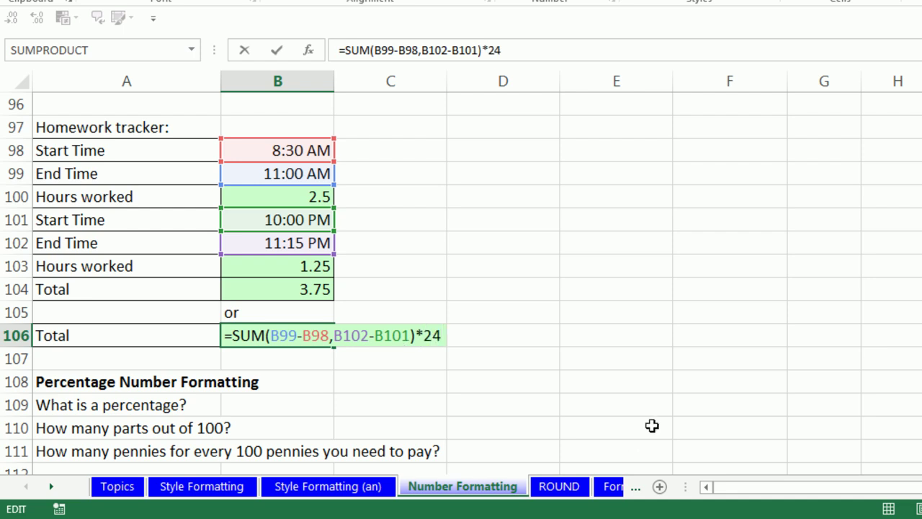
key("ctrl+Return")
key("ctrl+shift+grave")
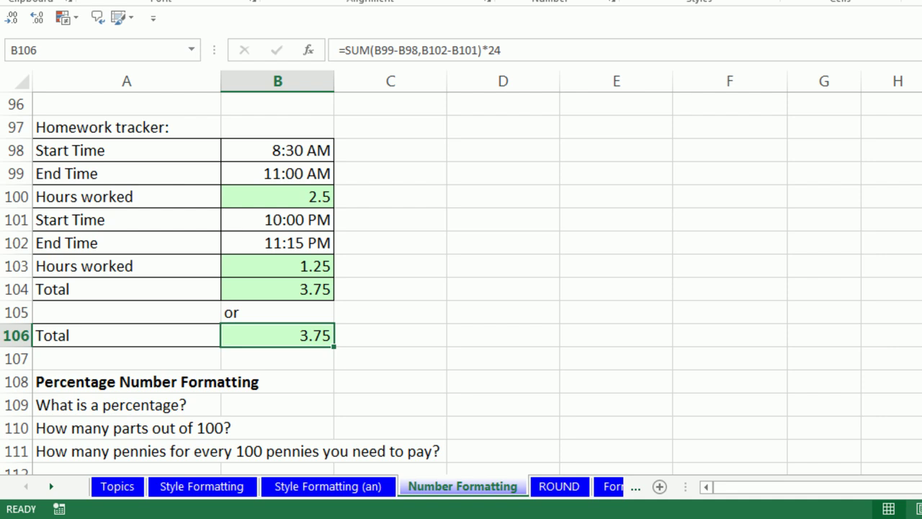
- In the Percentage Number Formatting section, reset cells C114:D116 to the General number format and clear their contents
scroll(461, 283, "down", 3)
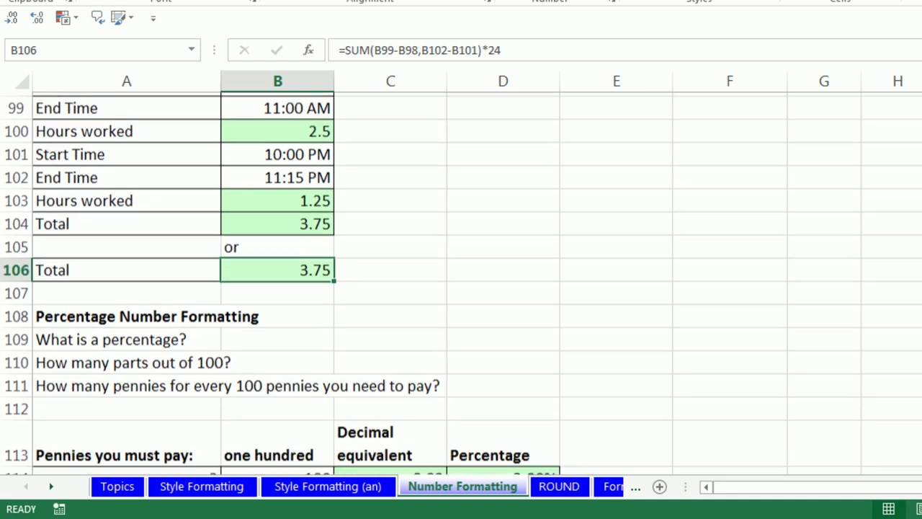
scroll(221, 218, "down", 1)
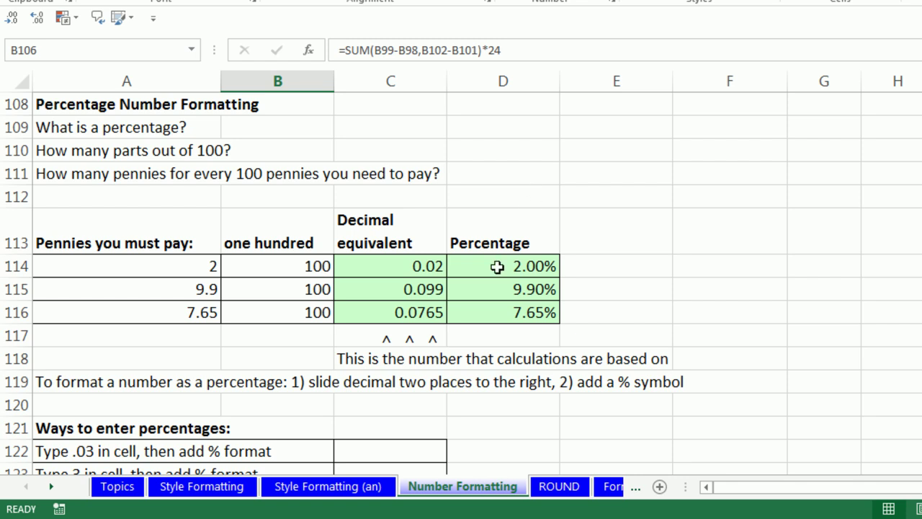
left_click_drag(389, 264, 509, 311)
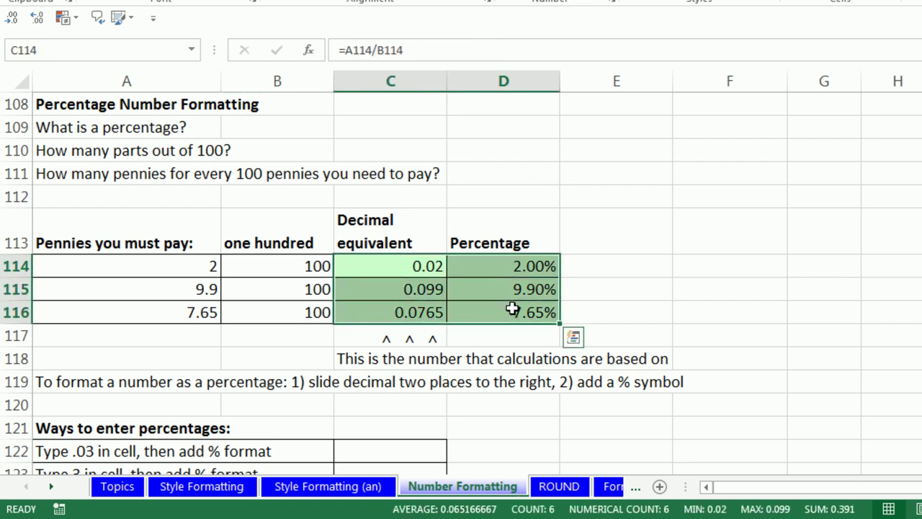
key("ctrl+shift+grave")
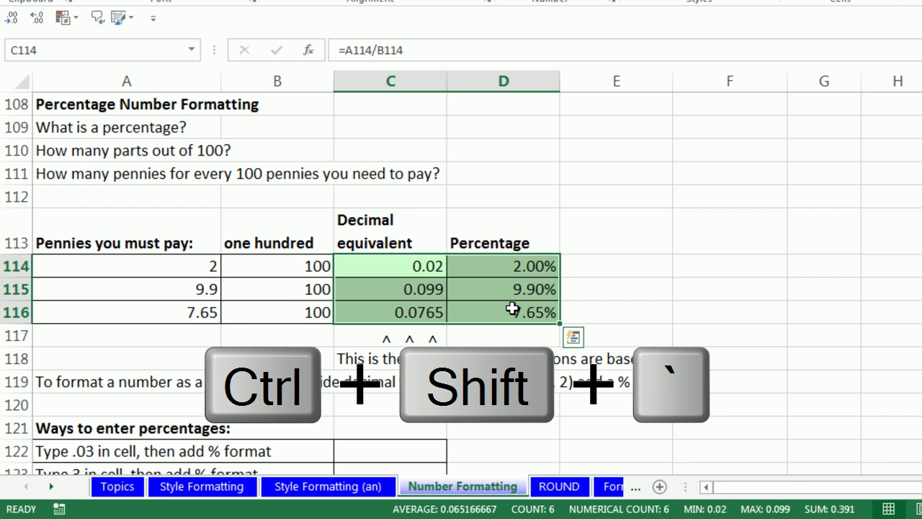
key("ctrl+shift+grave")
key("Delete")
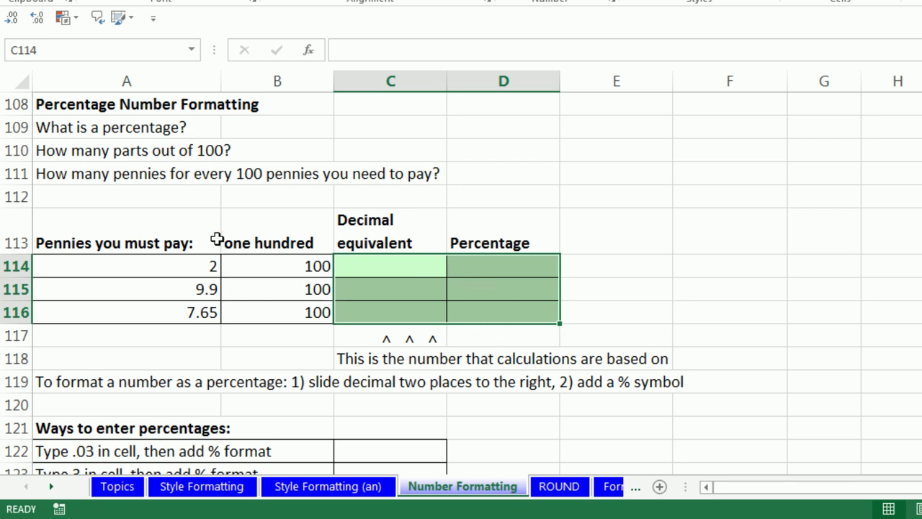
- Examine the pennies to pay for every one hundred in cells A114 to B116
left_click(204, 264)
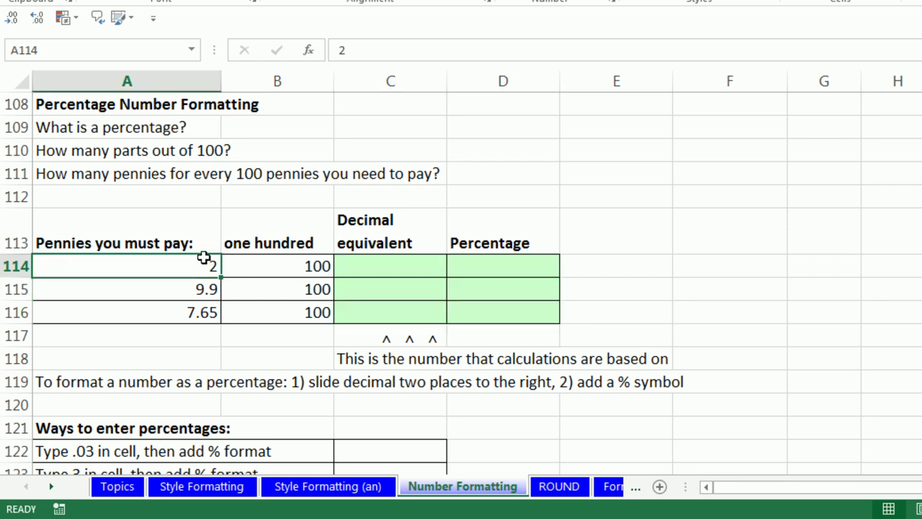
left_click(282, 263)
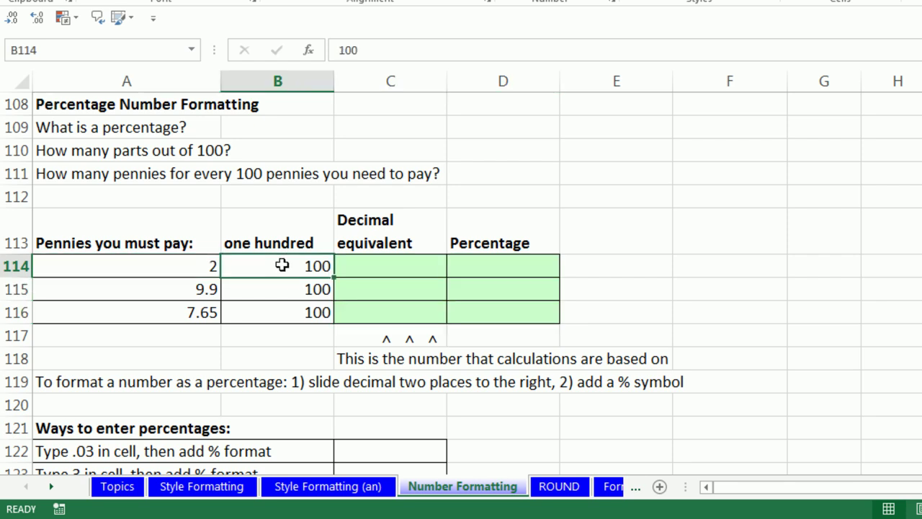
left_click(150, 292)
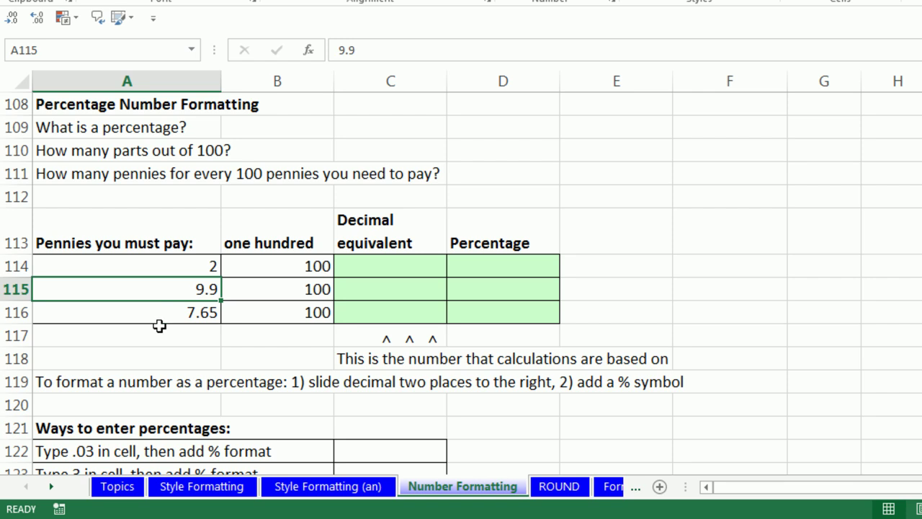
left_click(270, 293)
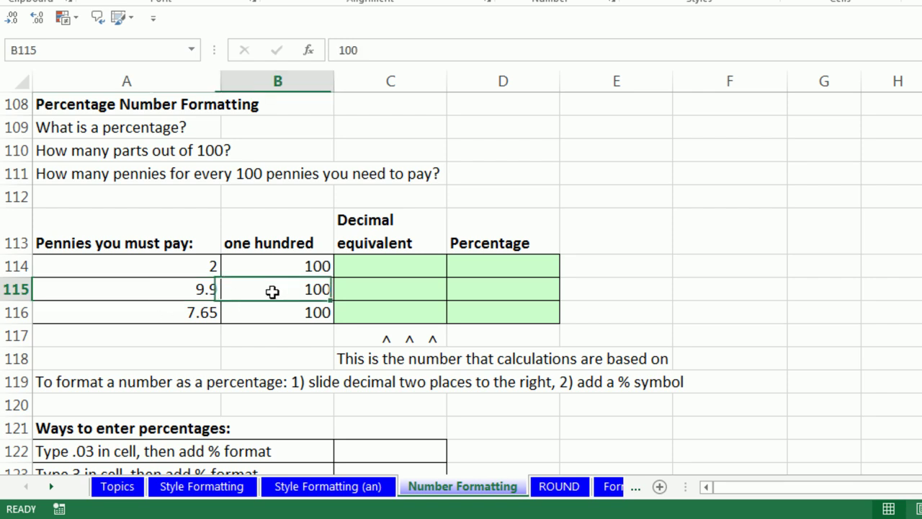
left_click(142, 312)
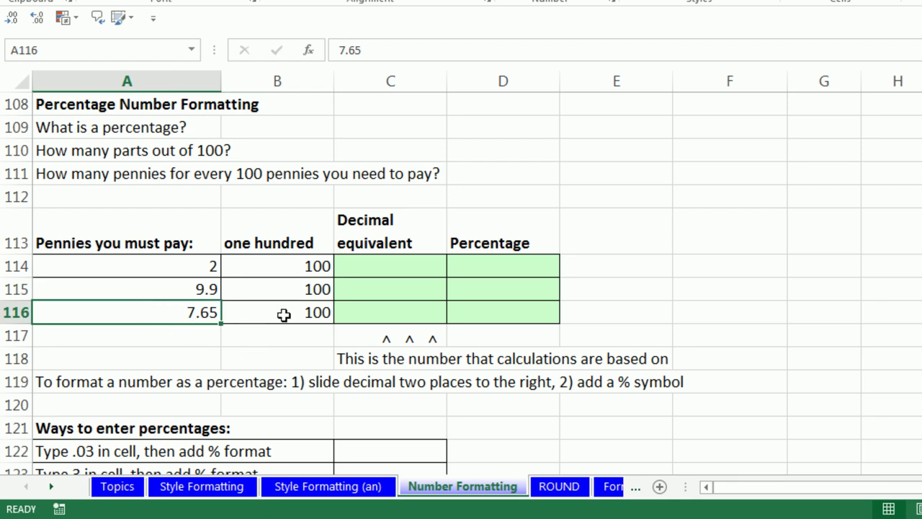
- Calculate the Decimal equivalent in cell C114 with =A114/B114 and copy the formula down through C116
left_click(383, 266)
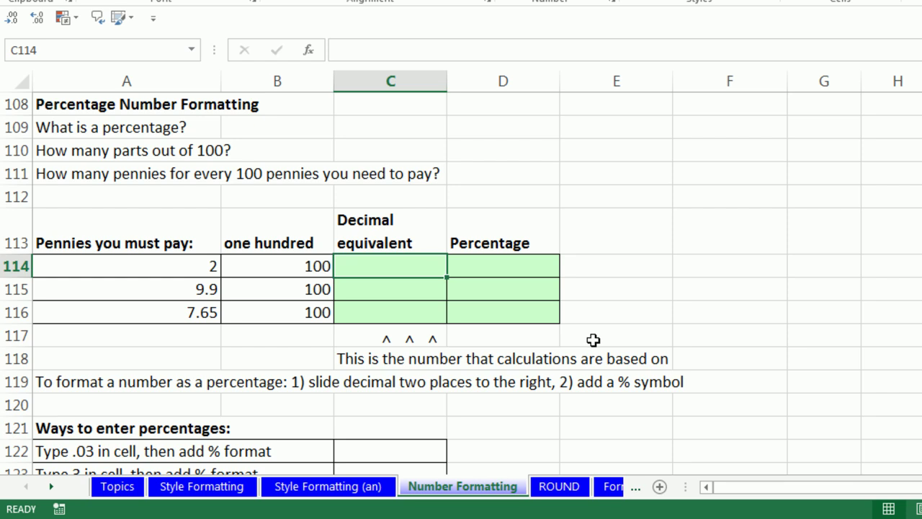
type("=")
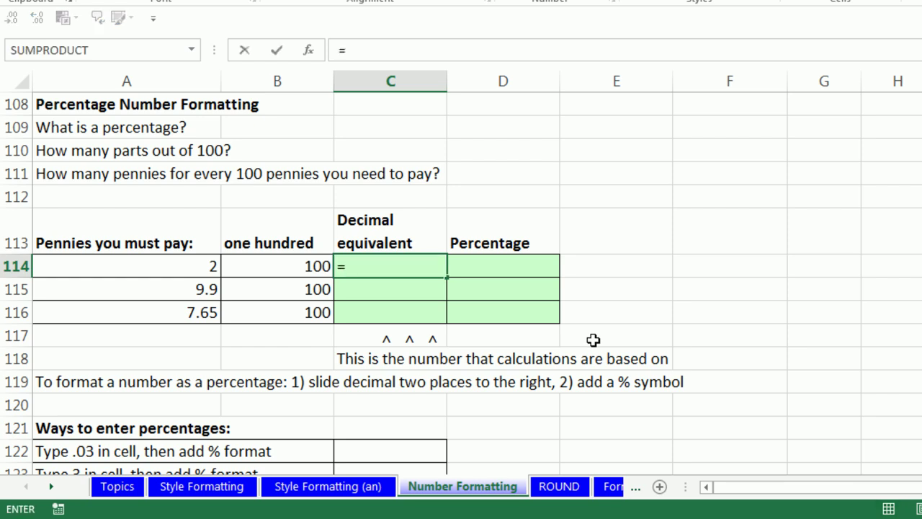
key("Left")
key("Left")
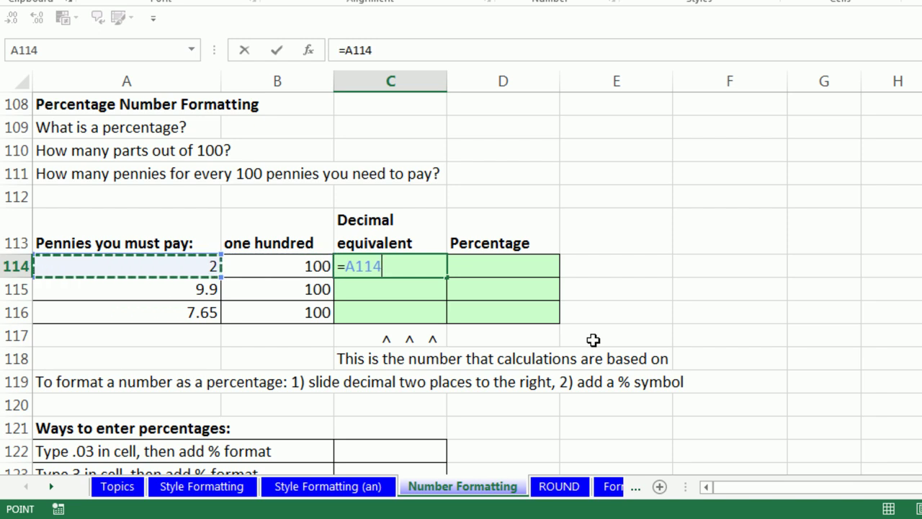
type("/")
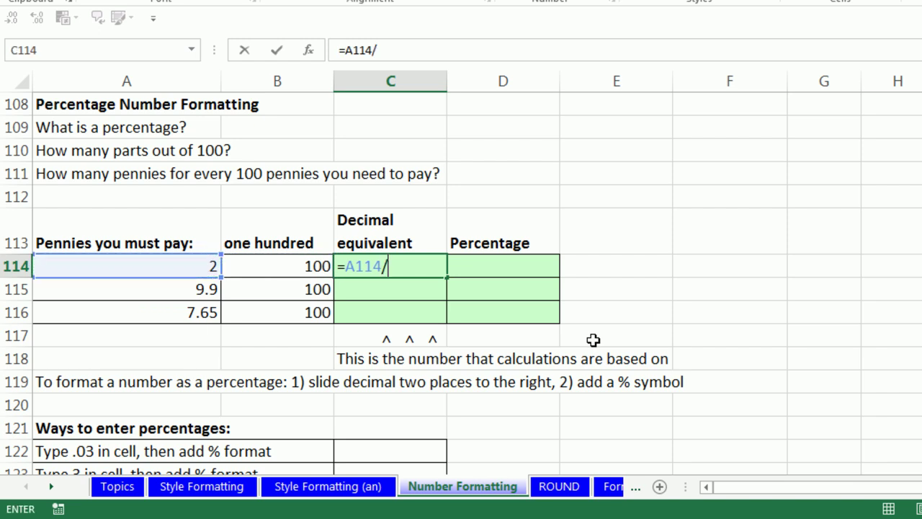
left_click(302, 265)
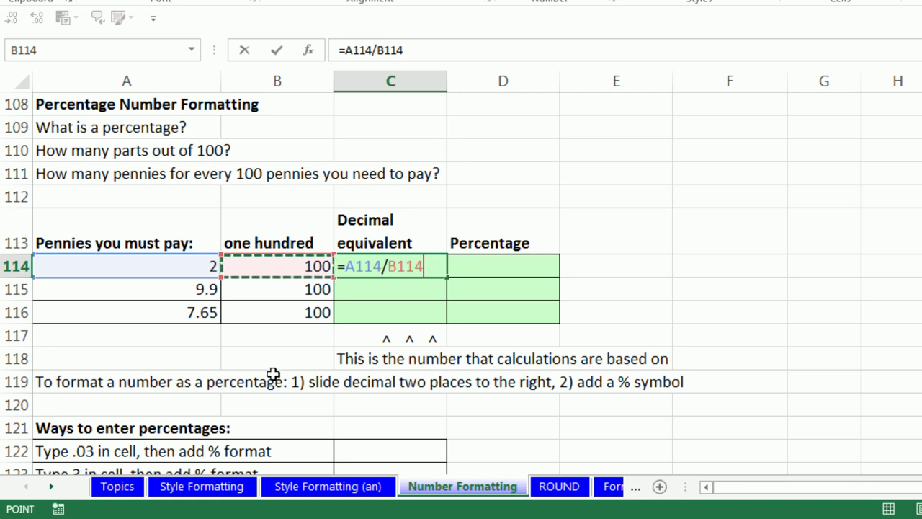
key("ctrl+Return")
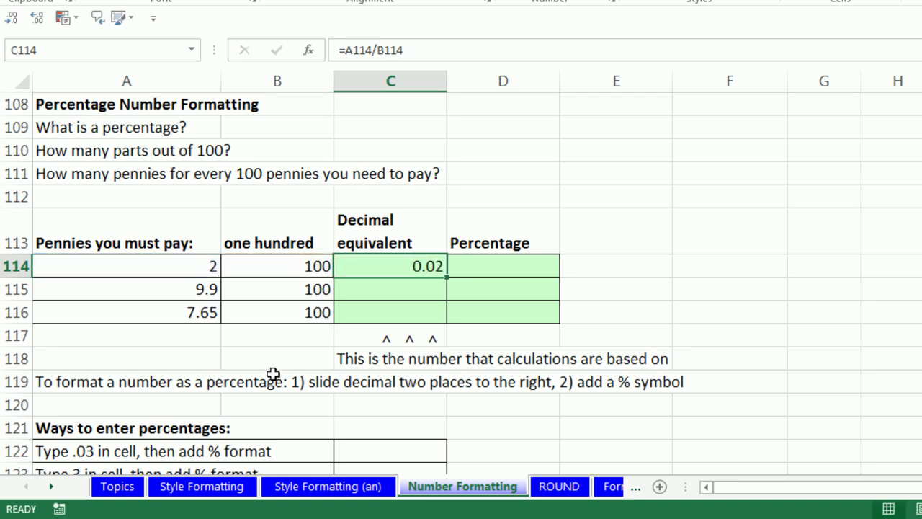
double_click(446, 280)
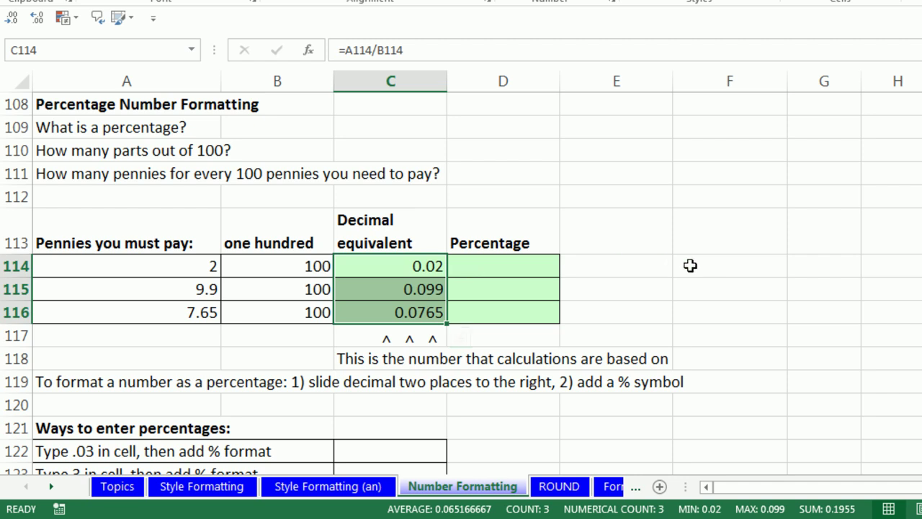
left_click(750, 263)
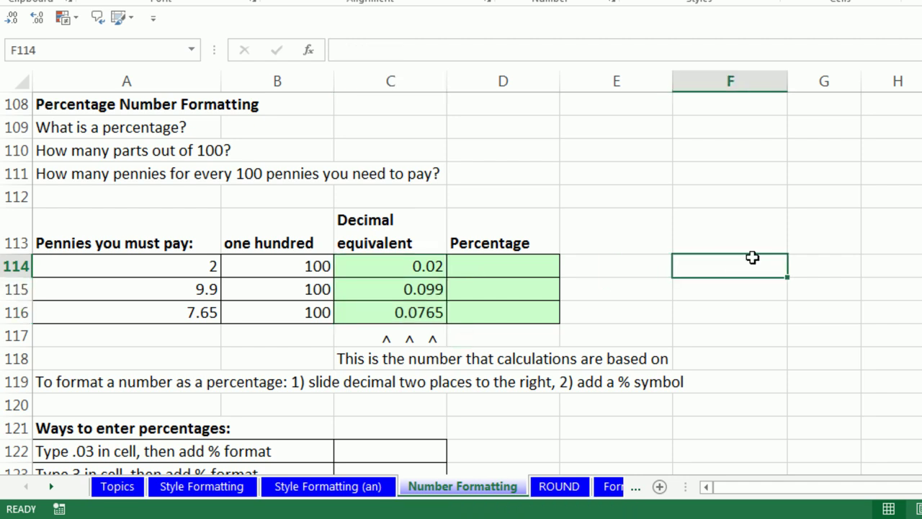
- Enter 2.00% as text in cell F114 with a leading apostrophe
type("'")
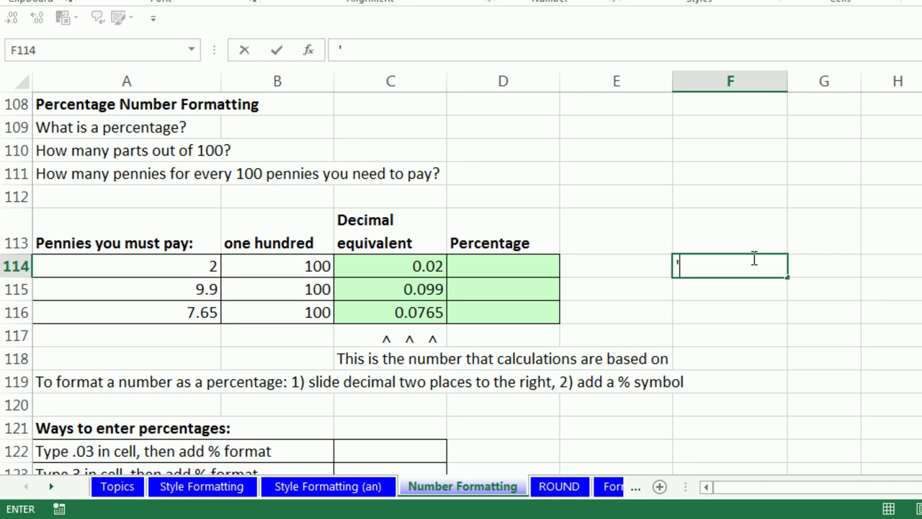
type("2.00%")
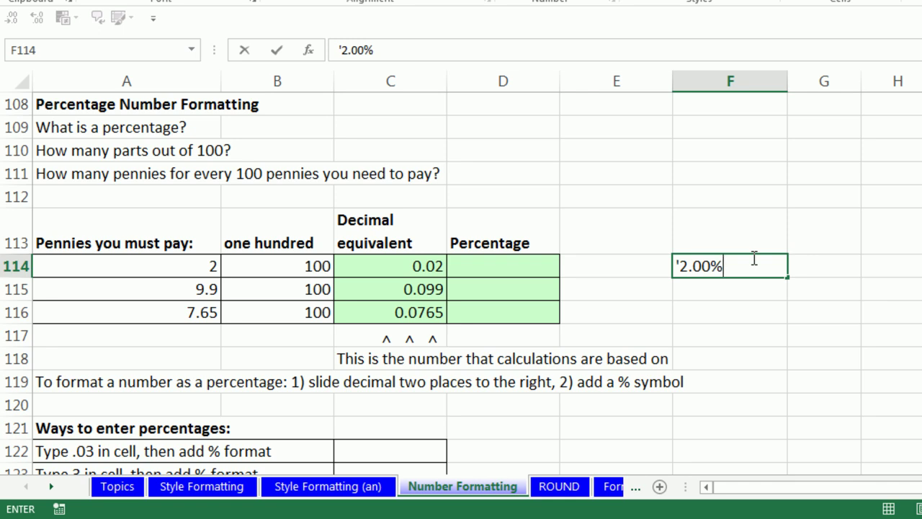
key("ctrl+Return")
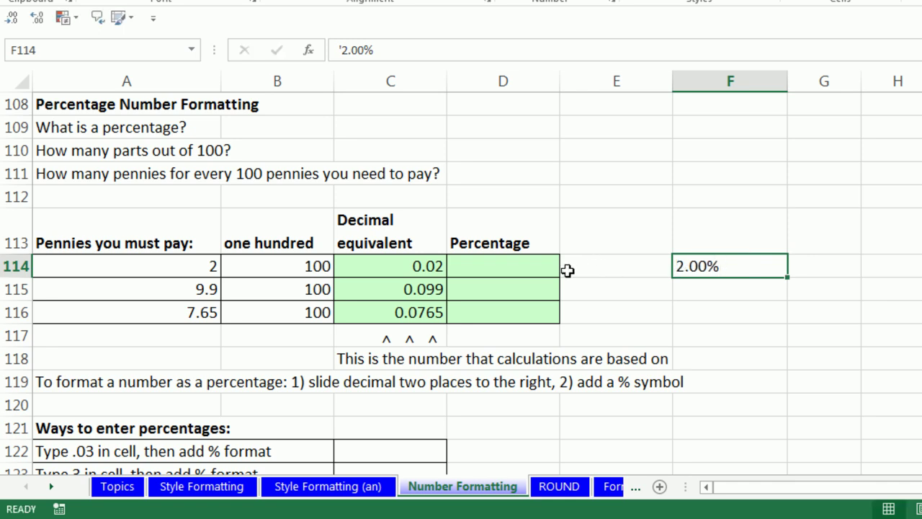
- Fill the Percentage cells D114:D116 with =C114 copied down and apply the Percentage number format
left_click(509, 266)
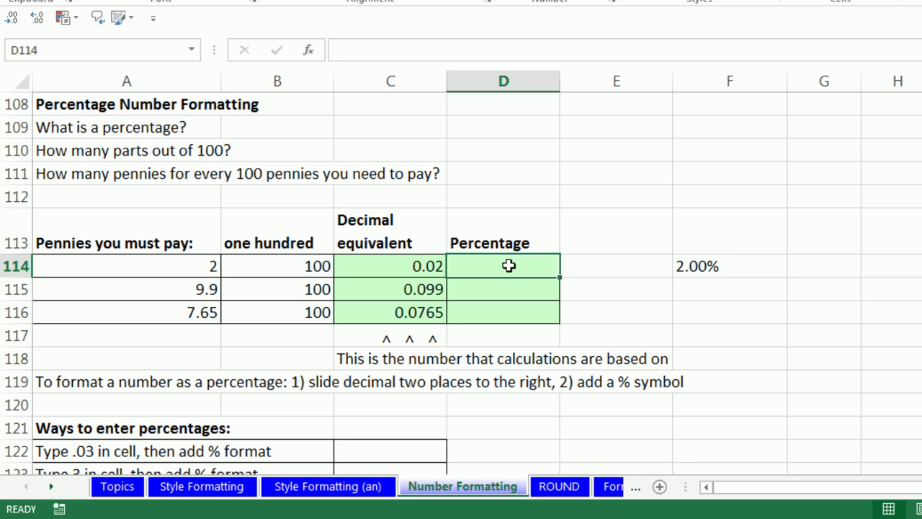
type("=")
key("Left")
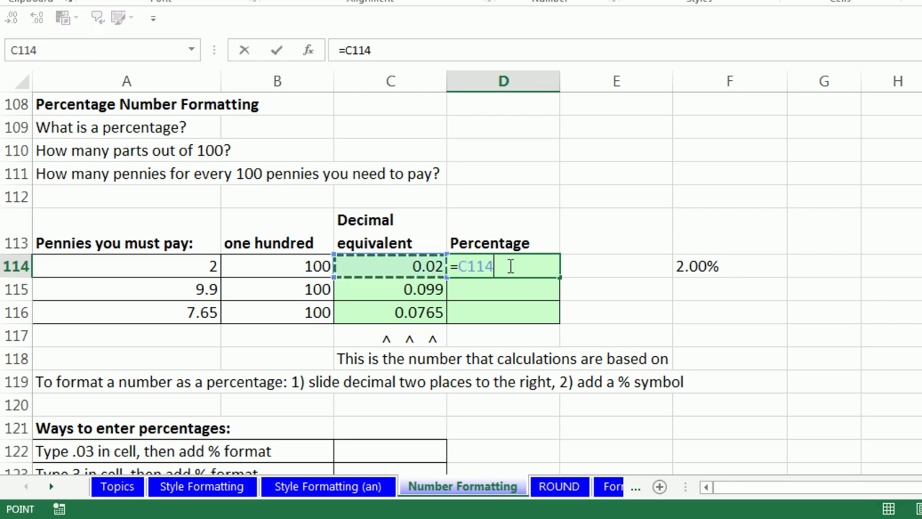
key("ctrl+Return")
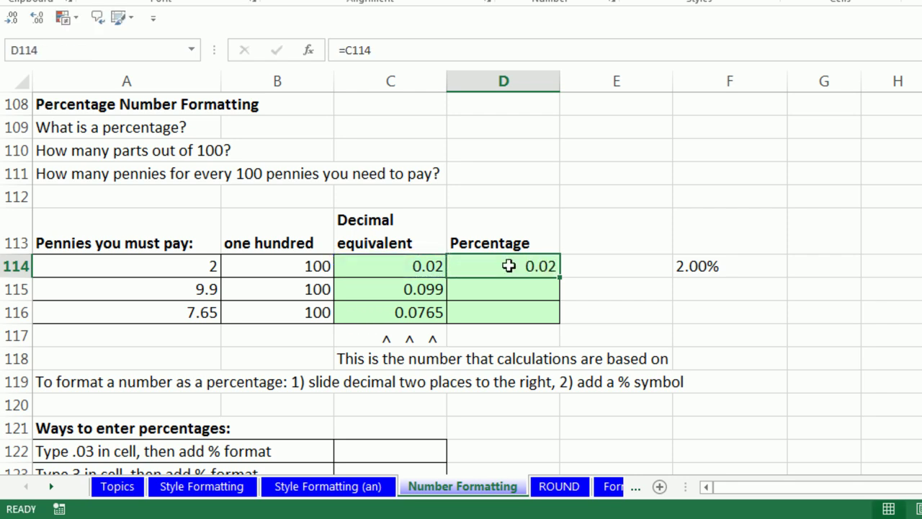
left_click_drag(559, 276, 559, 327)
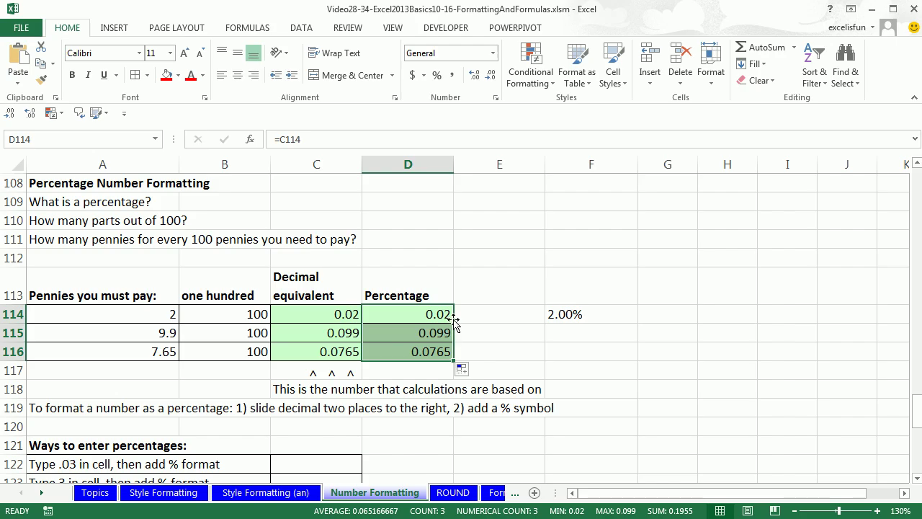
left_click(493, 54)
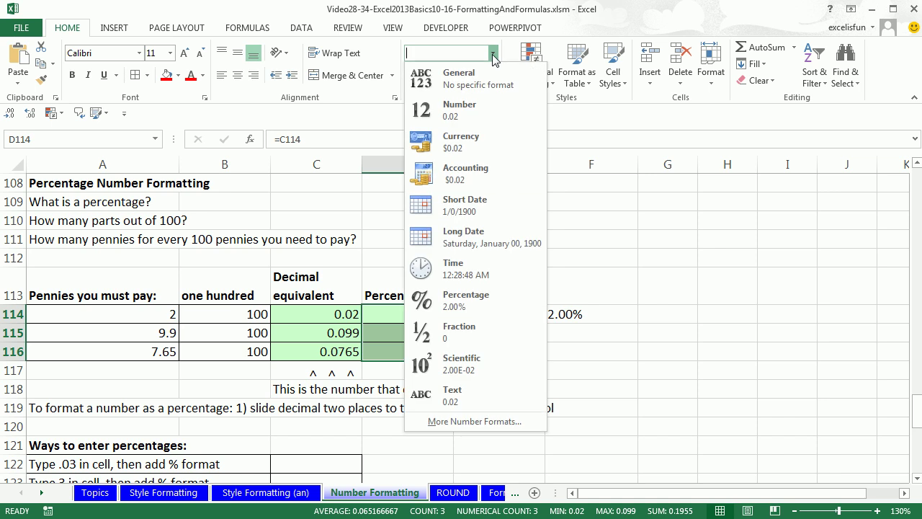
left_click(467, 302)
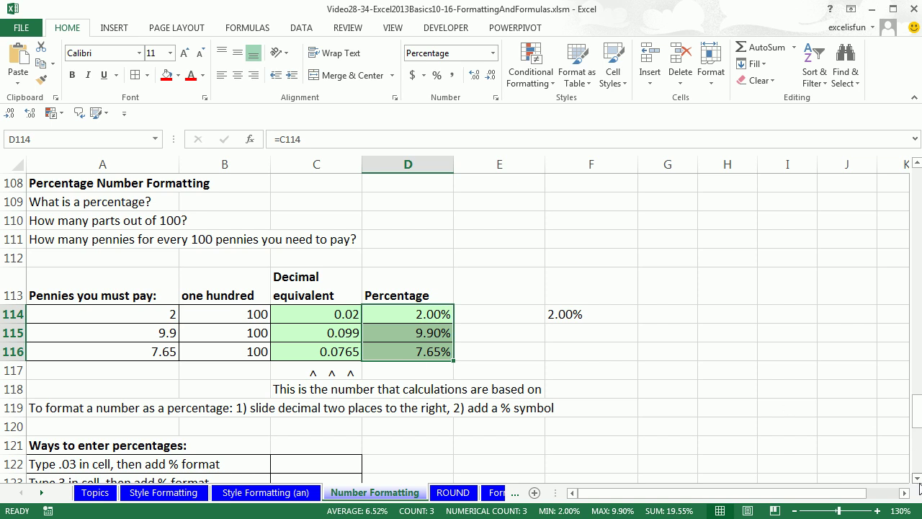
- Under Ways to enter percentages, enter .03 in cell C122 and apply the Percentage number format
scroll(916, 481, "down", 3)
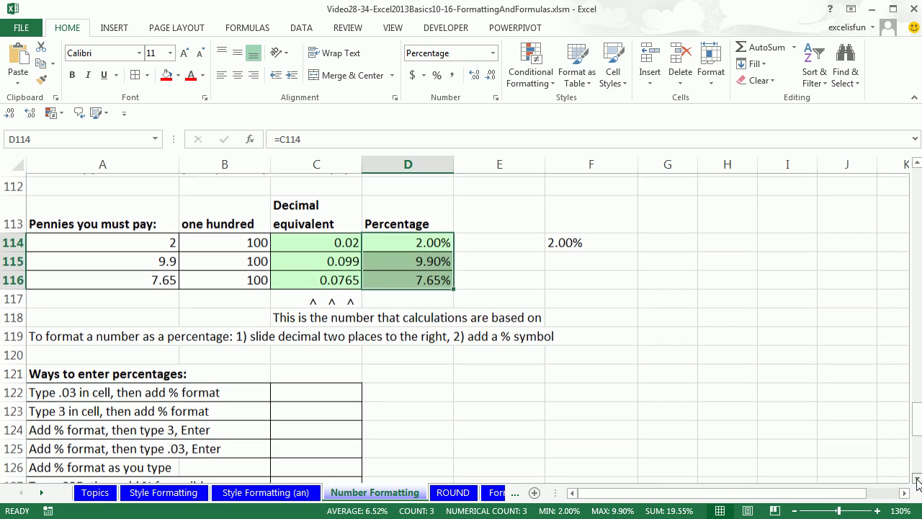
left_click(917, 482)
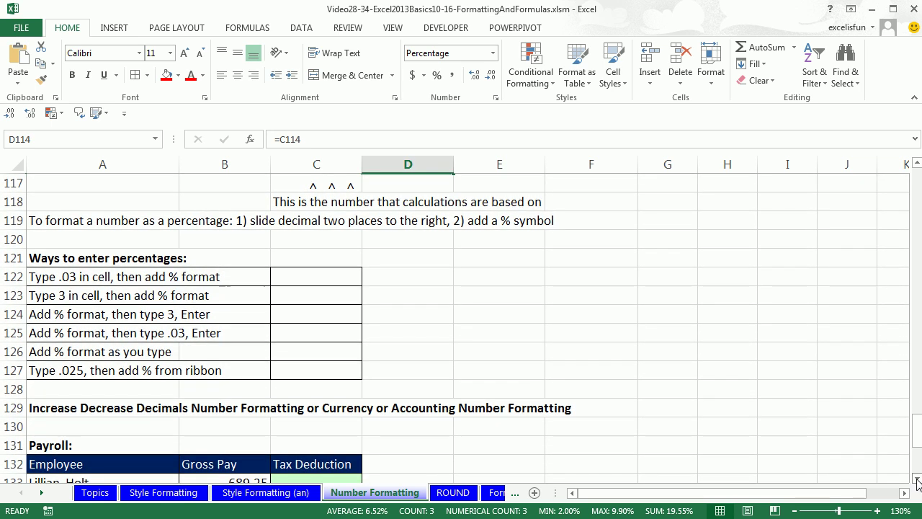
left_click(917, 482)
left_click(917, 482)
left_click(917, 481)
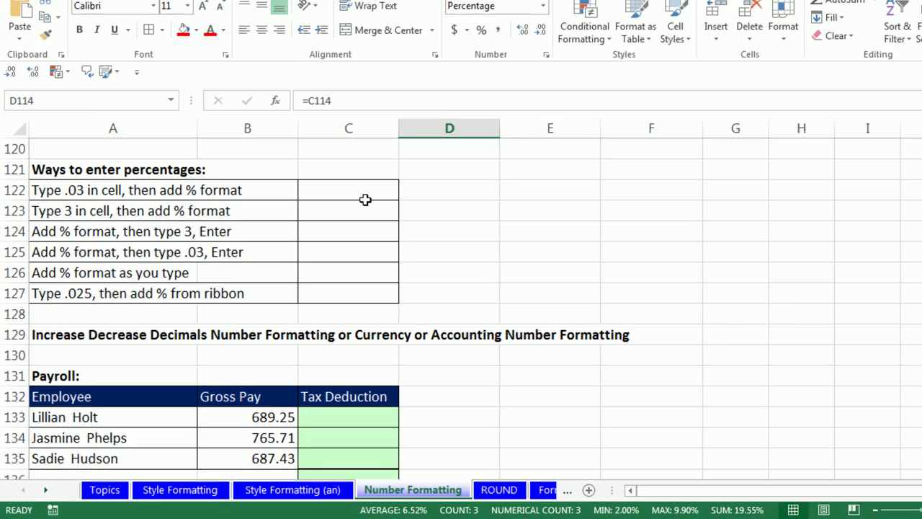
left_click(325, 220)
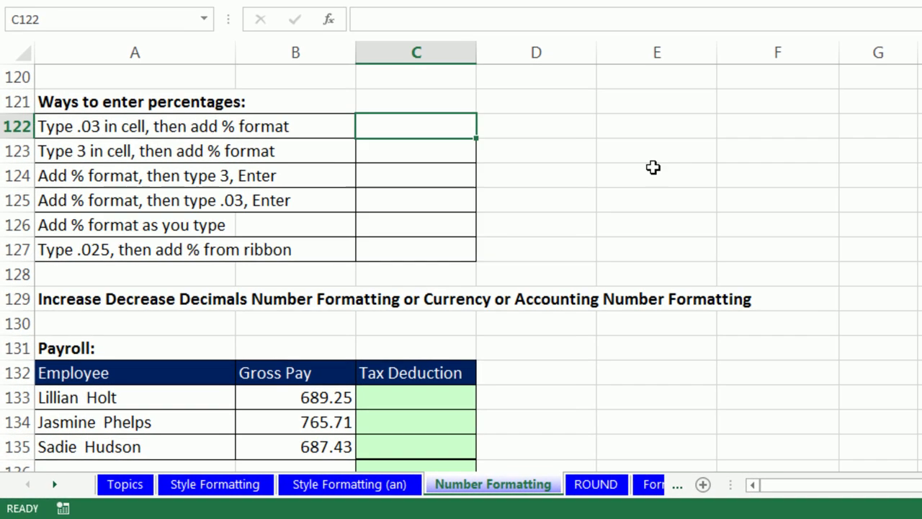
type(".03")
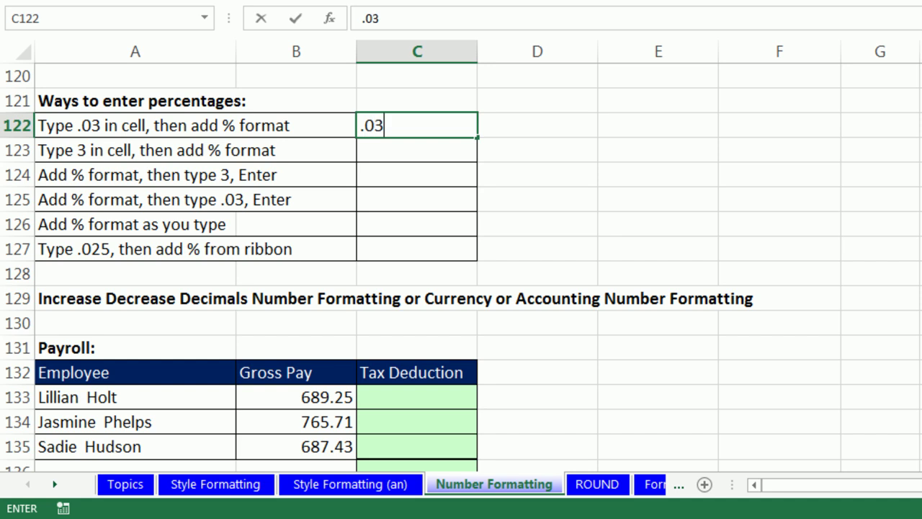
key("ctrl+Return")
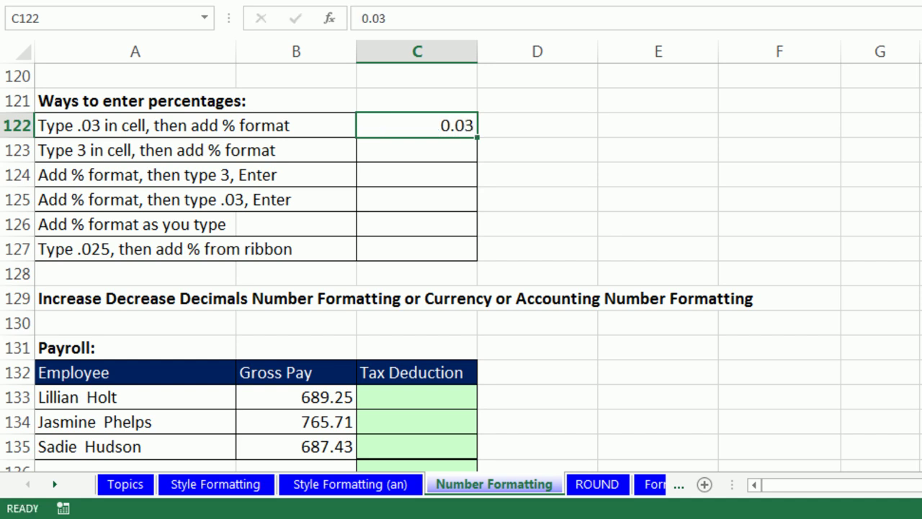
left_click(639, 0)
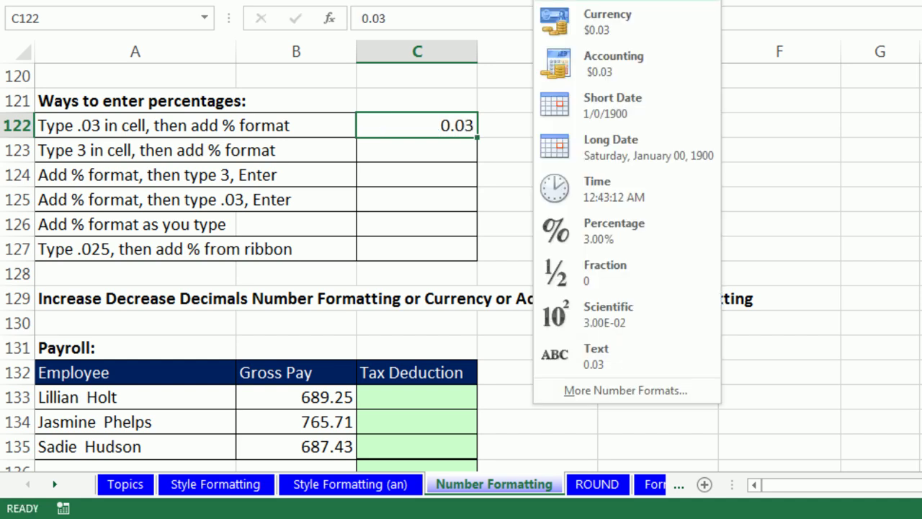
left_click(624, 241)
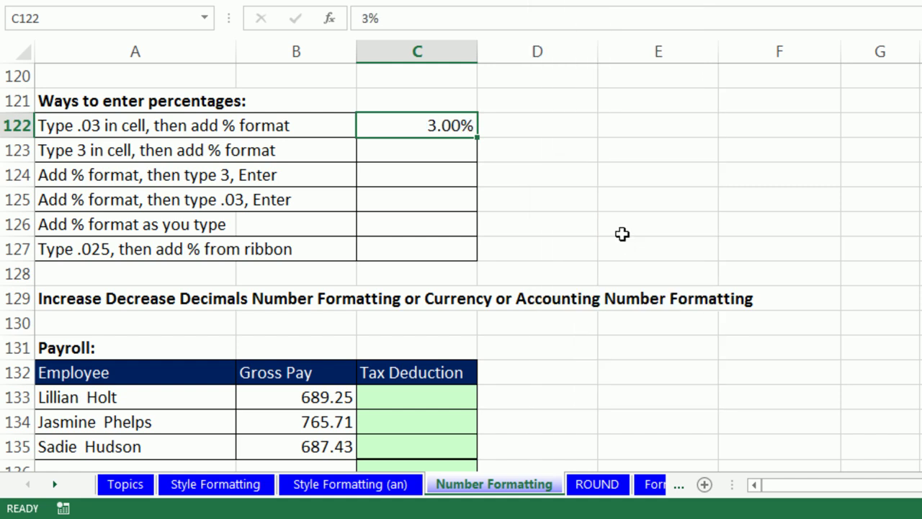
- Enter 3 in cell C123 and apply the Percentage number format to it
left_click(445, 154)
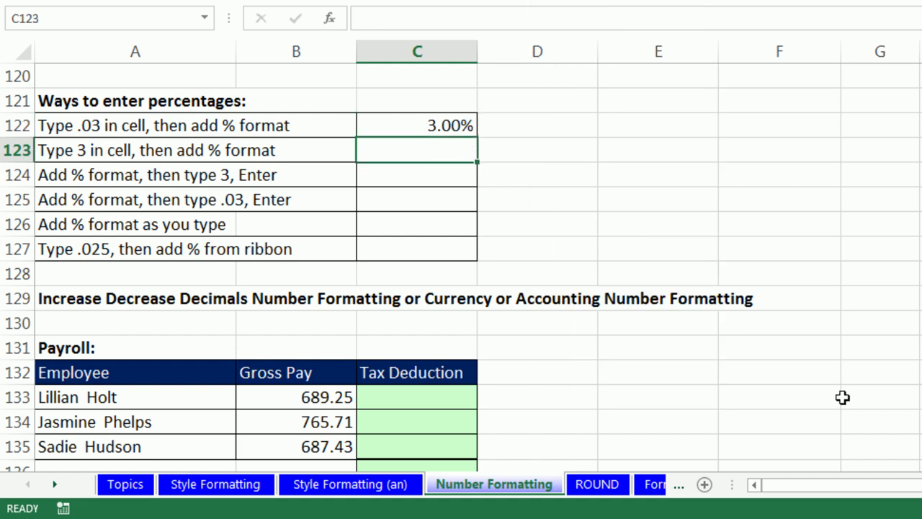
type("36")
key("BackSpace")
key("ctrl+Return")
left_click(634, 0)
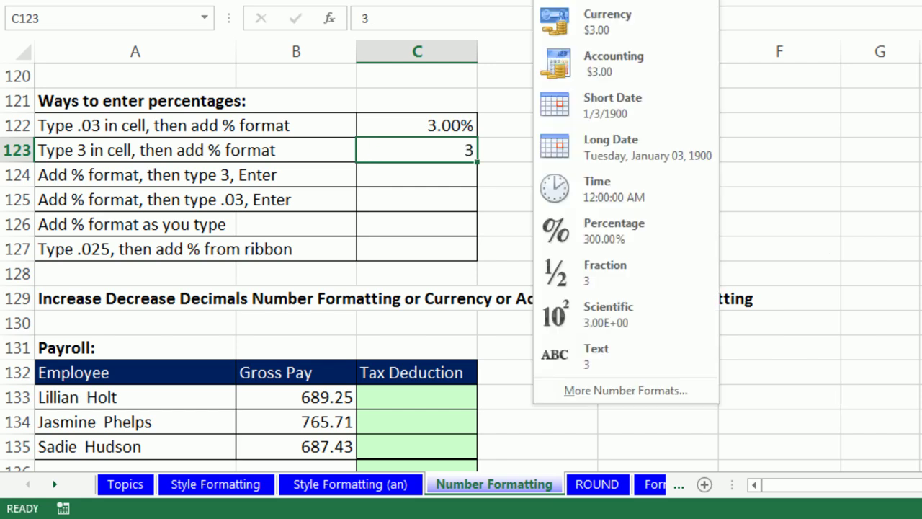
left_click(655, 244)
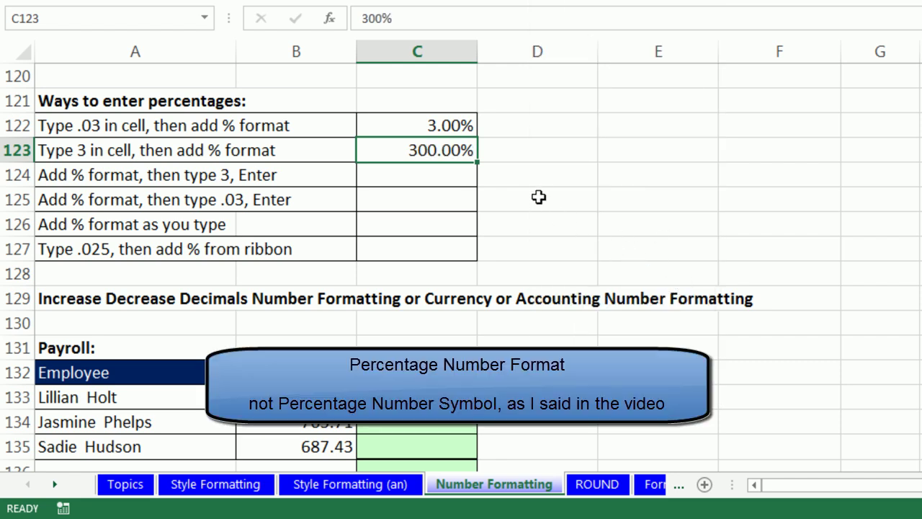
- Enter a plain 3 in cell E123, beside the C123 percentage example
left_click(688, 152)
type("3")
key("ctrl+Return")
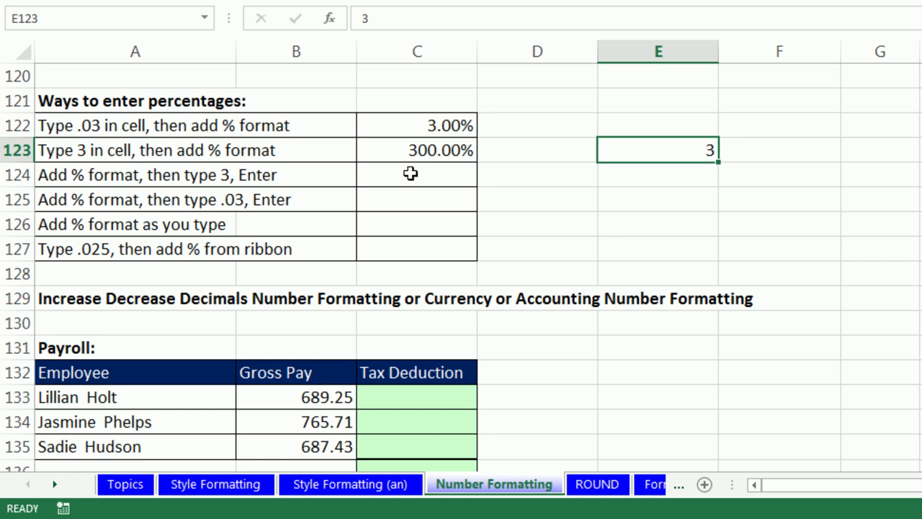
- Apply the Percentage number format to the empty cells C124:C125, and enter 3 in C124 and .03 in C125
left_click_drag(410, 173, 409, 199)
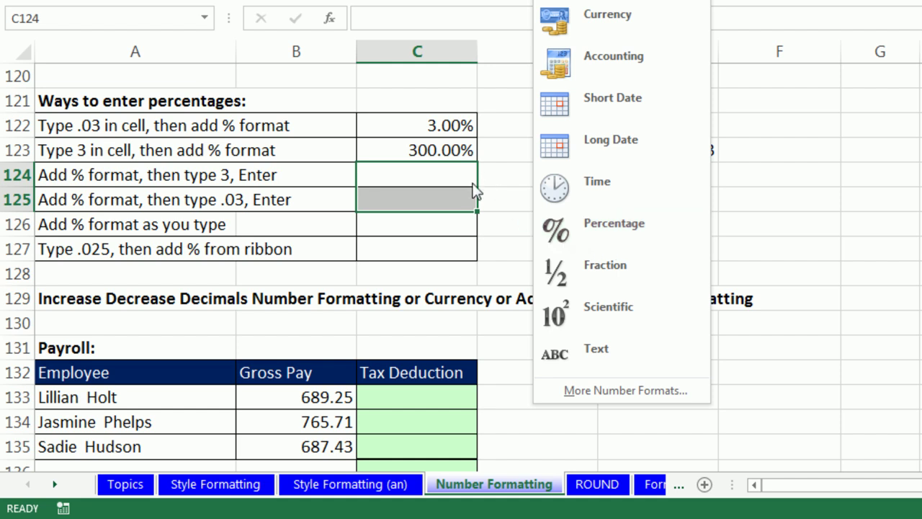
left_click(621, 250)
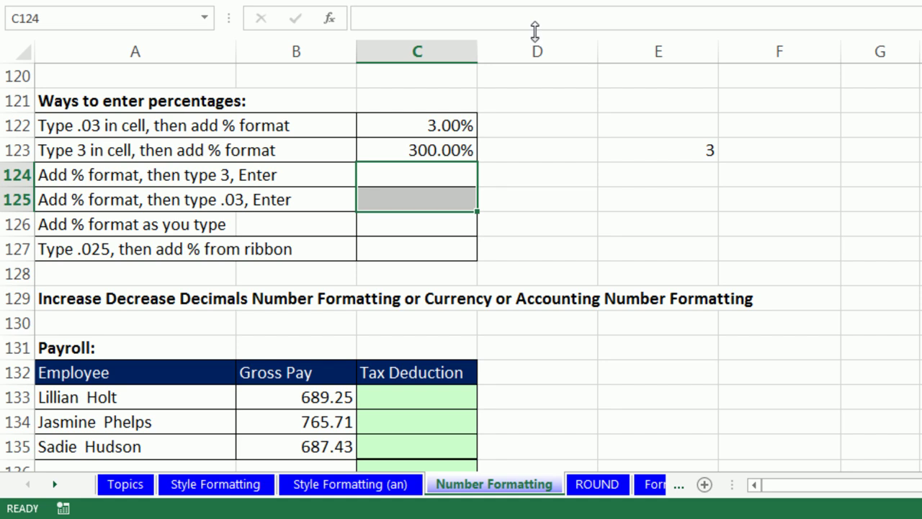
left_click(450, 180)
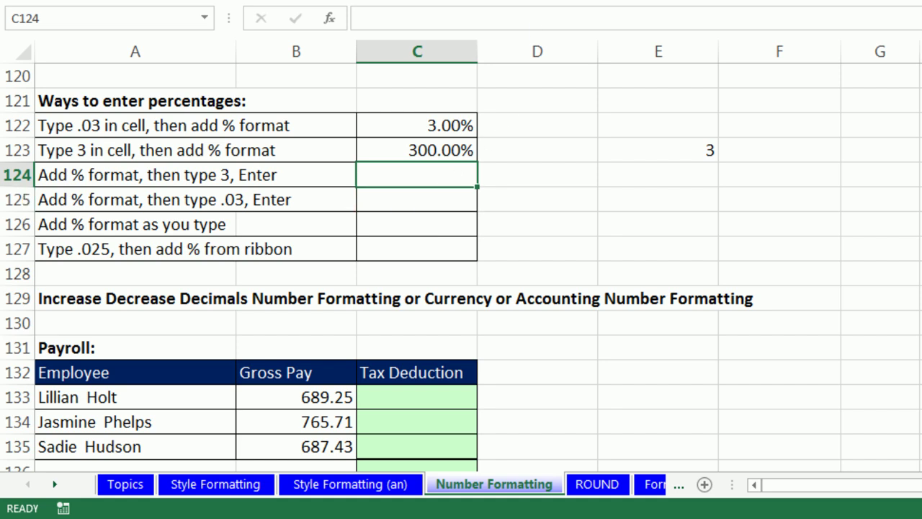
type("3")
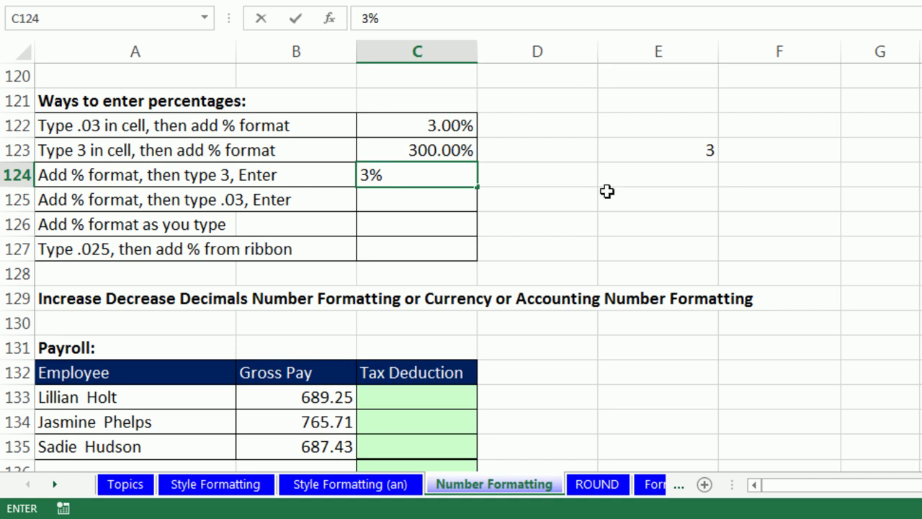
key("Return")
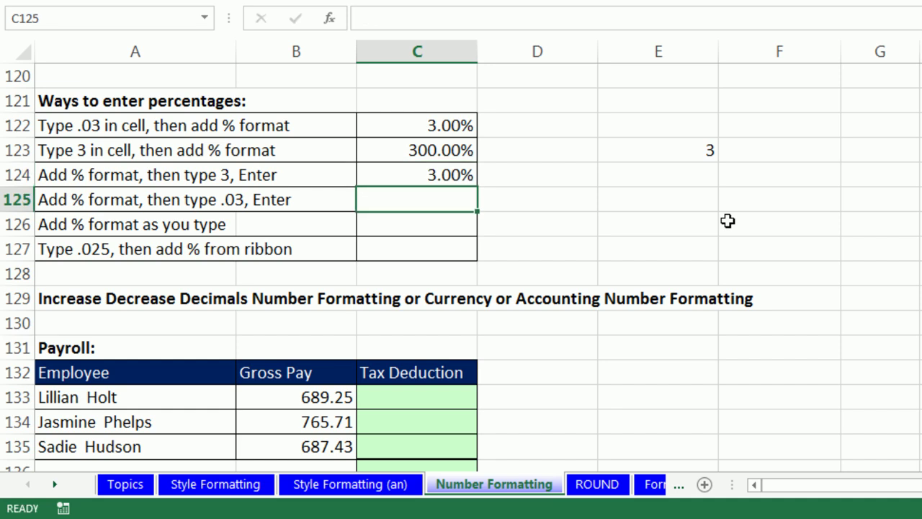
type(".03")
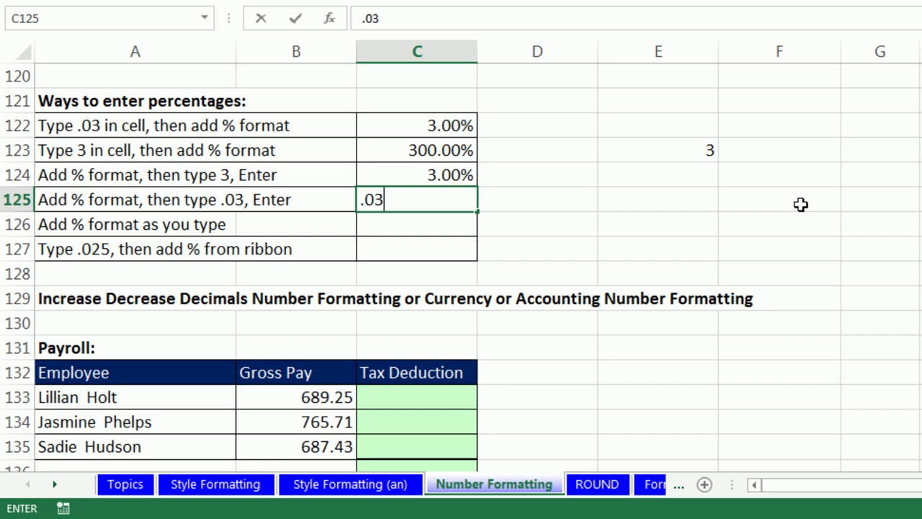
key("Return")
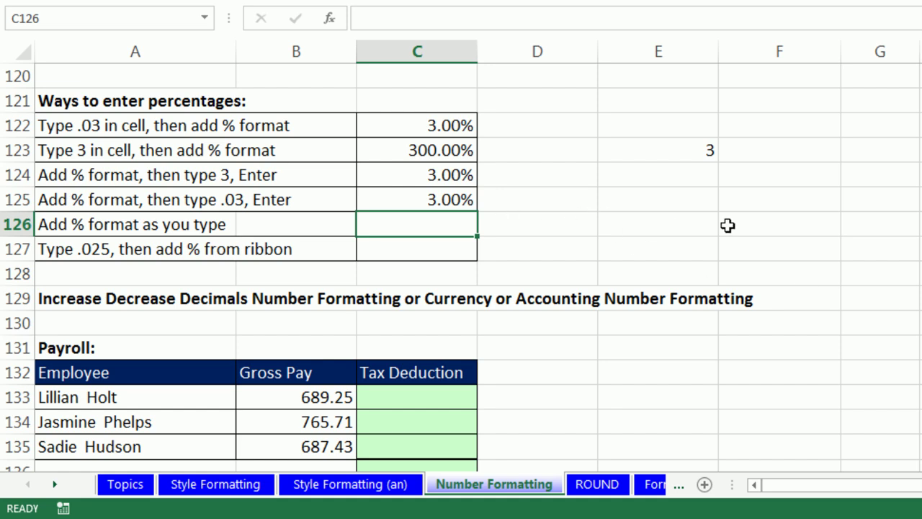
- Enter 3.55 in cell C126 without a percent sign, and edit the entry to 3.55%
type("3")
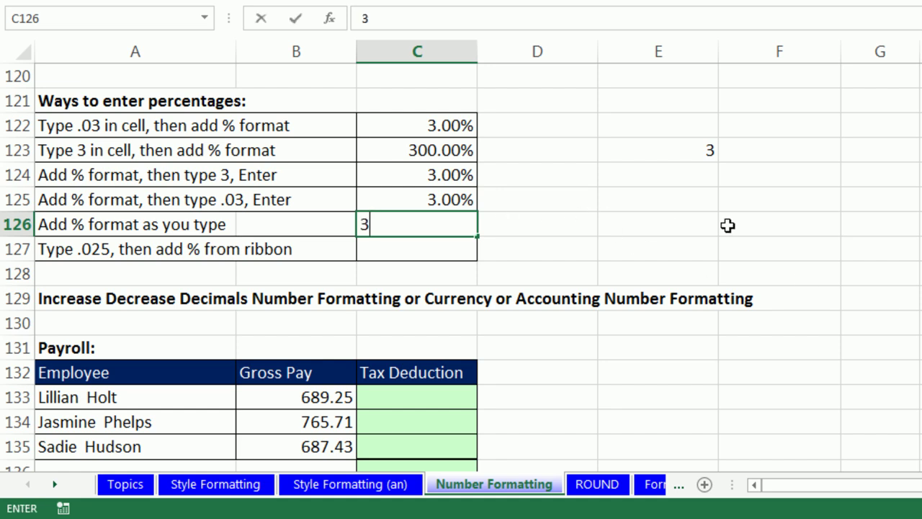
type(".55%")
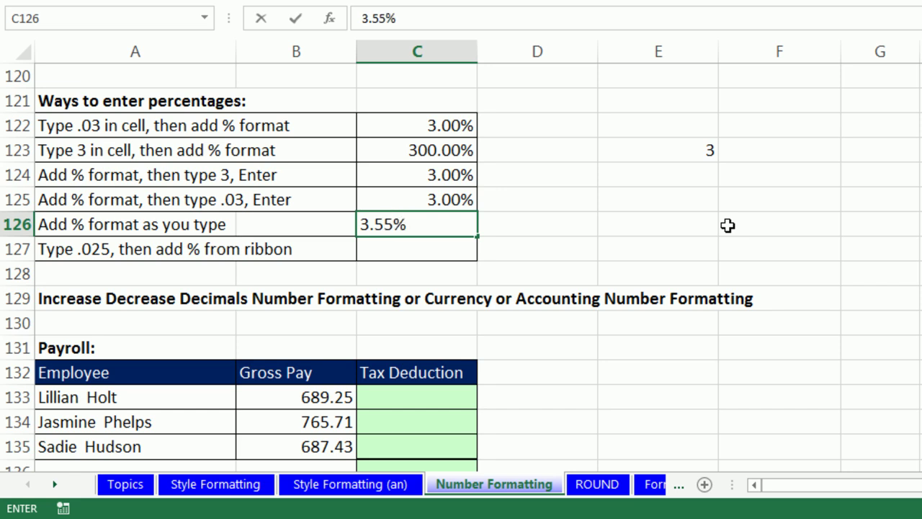
key("BackSpace")
key("ctrl+Return")
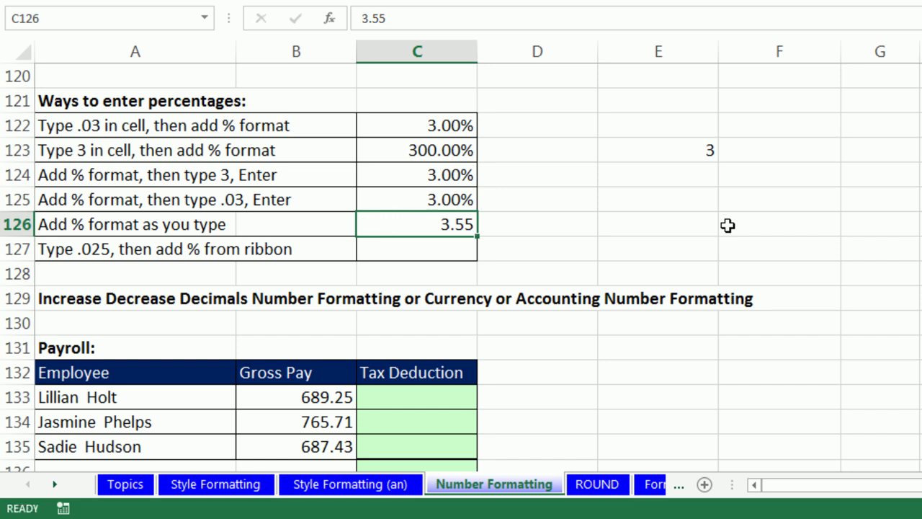
key("F2")
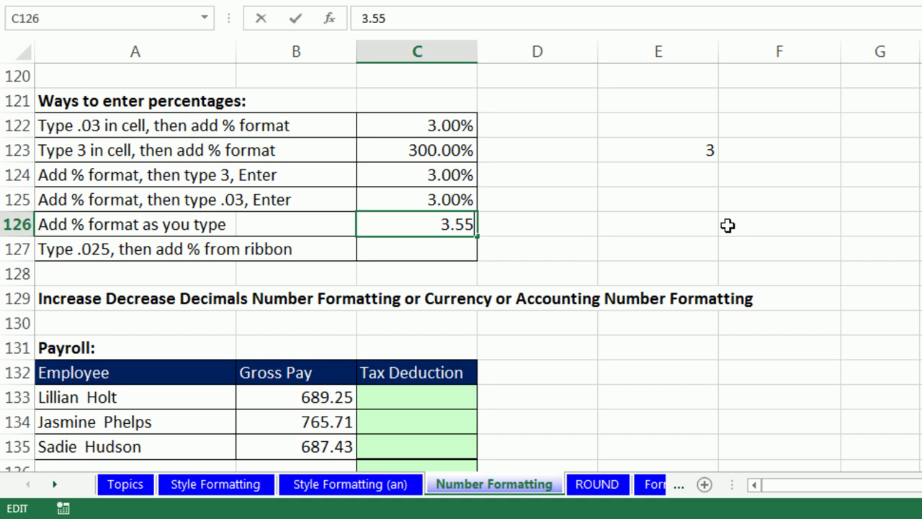
type("%")
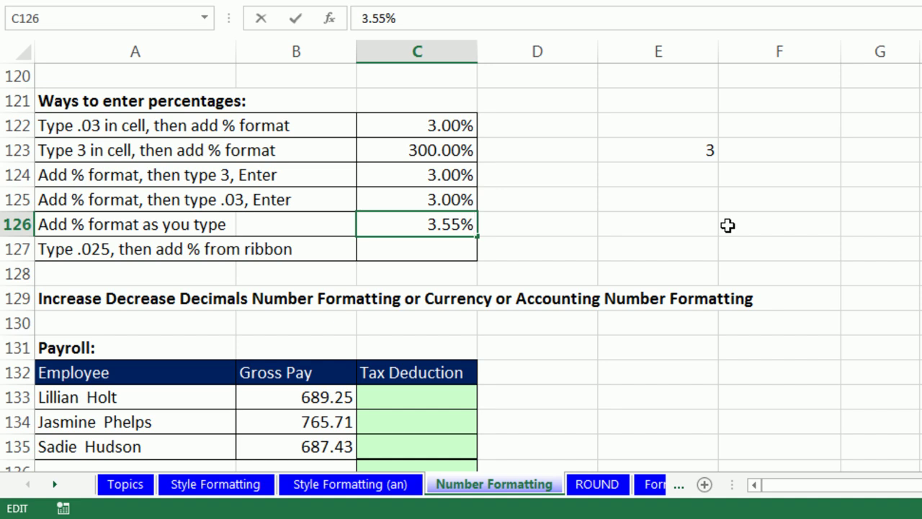
key("ctrl+Return")
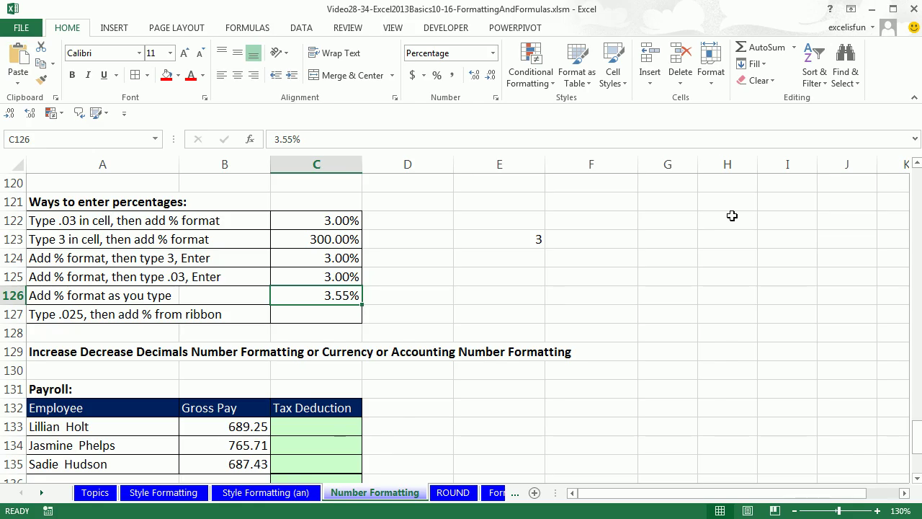
- Switch cell C126 to the General number format to reveal its underlying decimal, and undo the format change
left_click(492, 52)
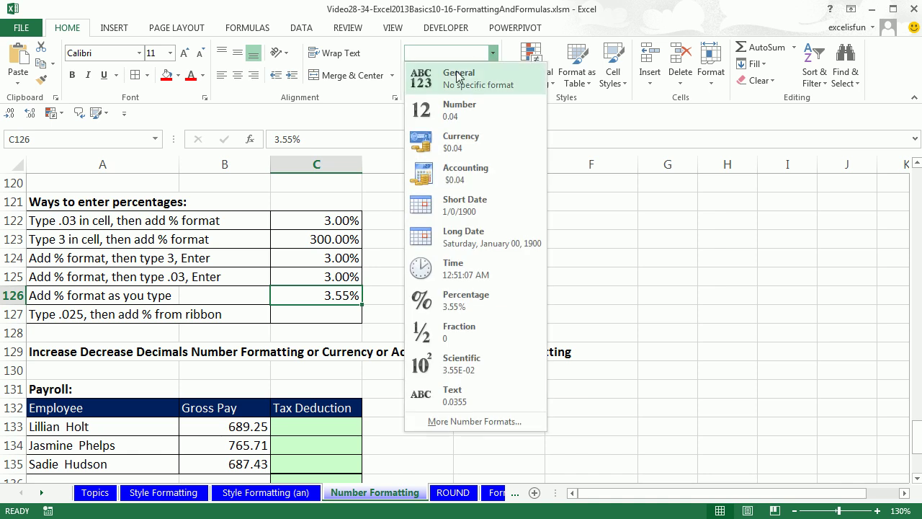
left_click(457, 77)
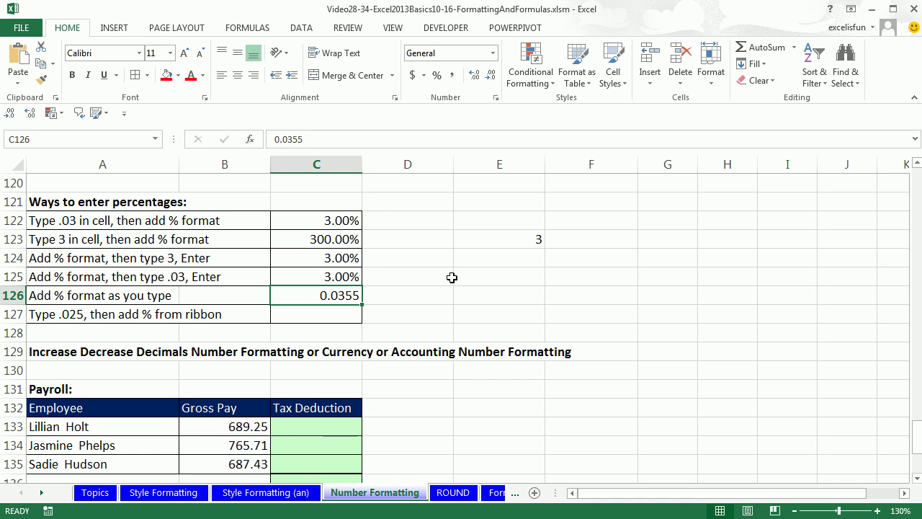
key("ctrl+z")
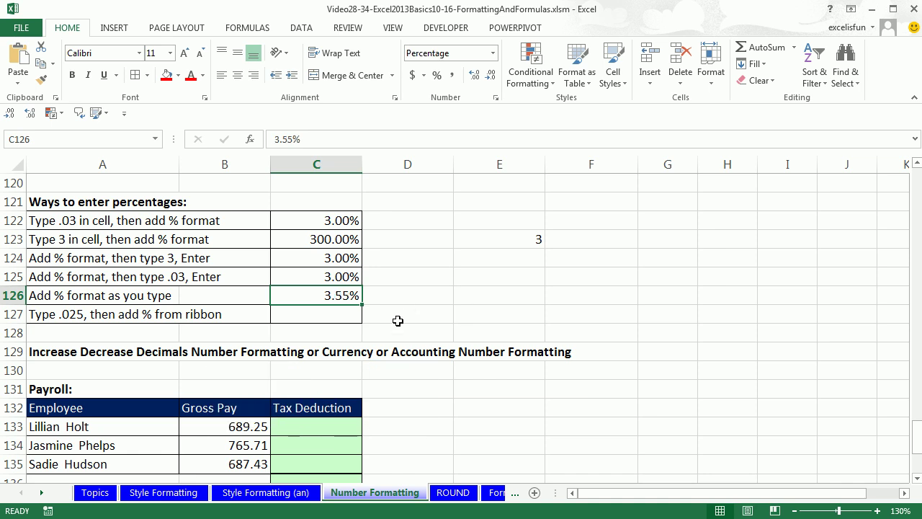
- Enter .025 in cell C127, apply the percent style, and increase its display to two decimal places
left_click(324, 313)
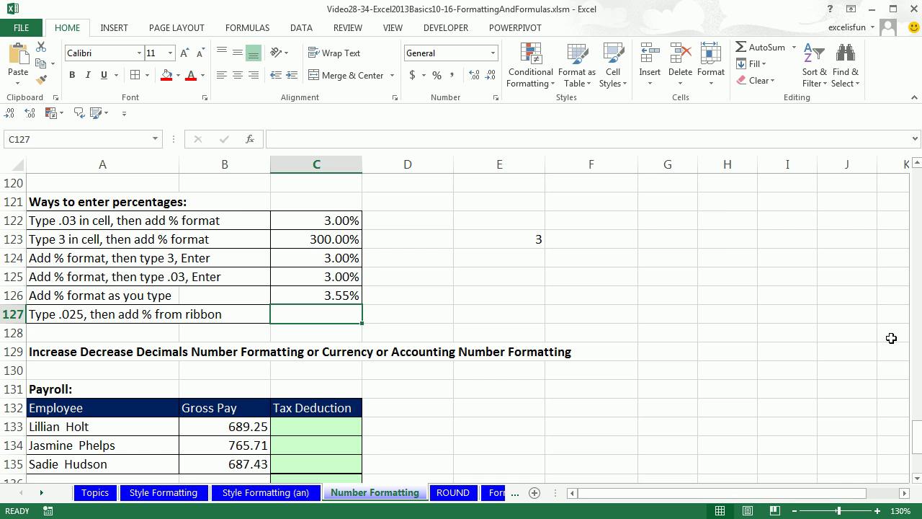
type(".025")
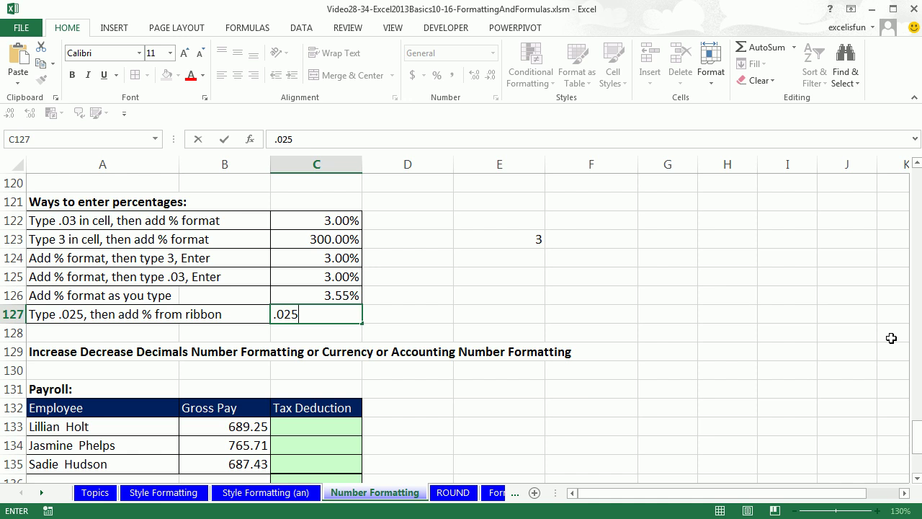
key("ctrl+Return")
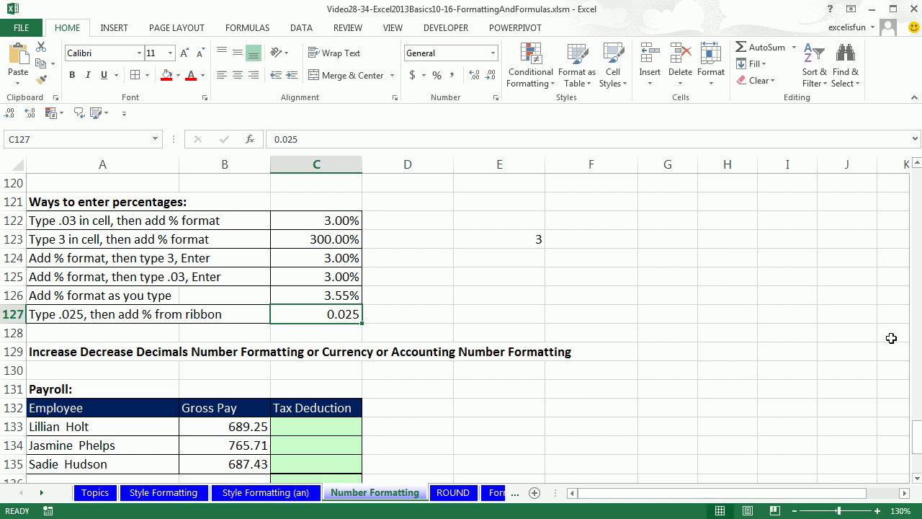
left_click(436, 76)
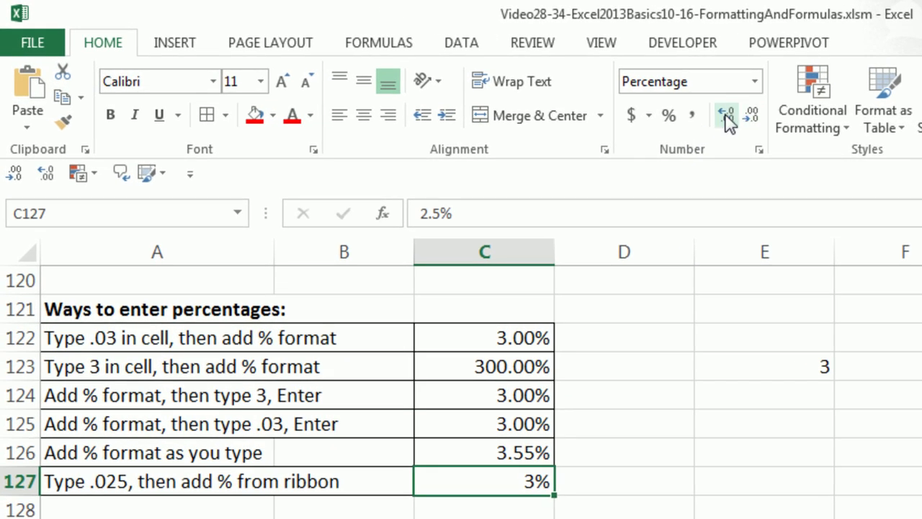
left_click(728, 117)
left_click(726, 117)
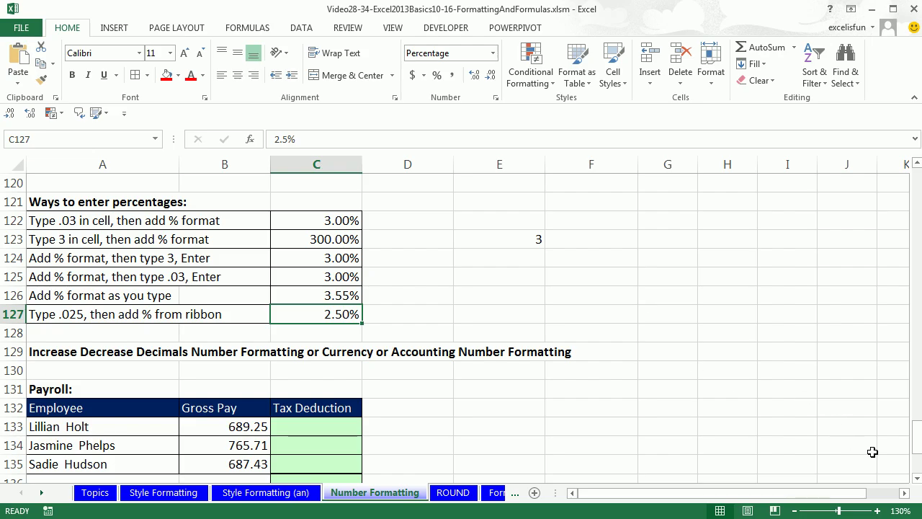
- Apply the Percentage number format to the tax rate in A138, and check its decimal places in Format Cells
scroll(916, 482, "down", 2)
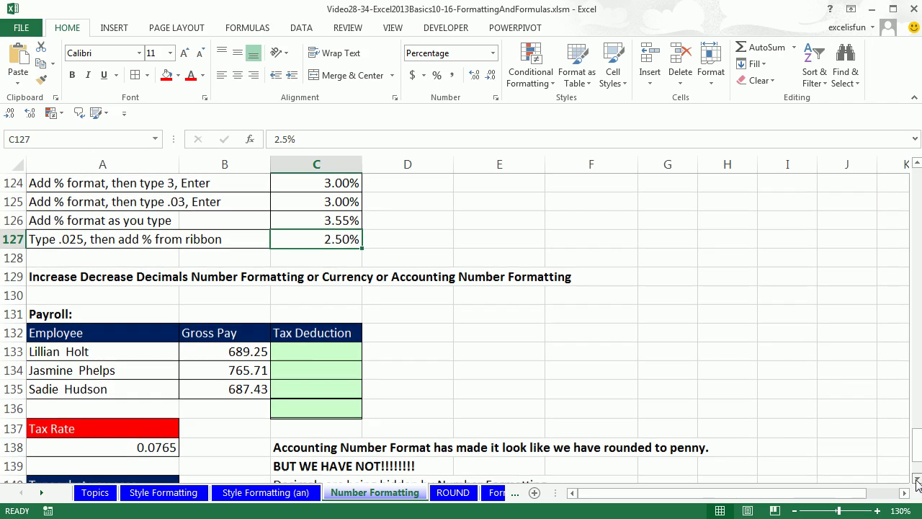
scroll(917, 484, "down", 1)
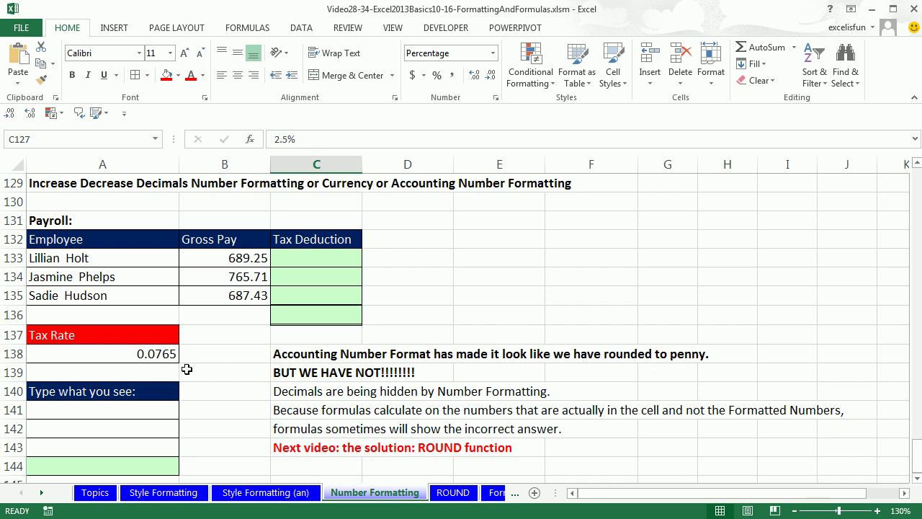
left_click(167, 356)
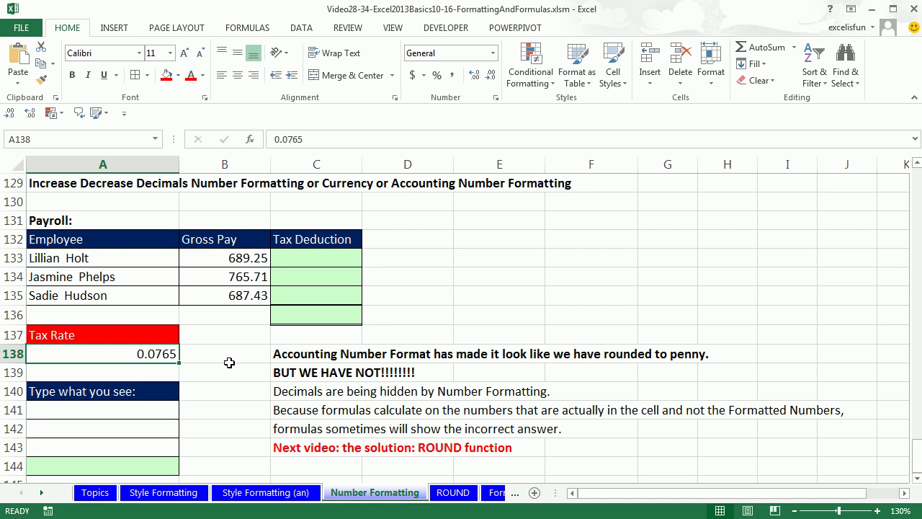
left_click(493, 55)
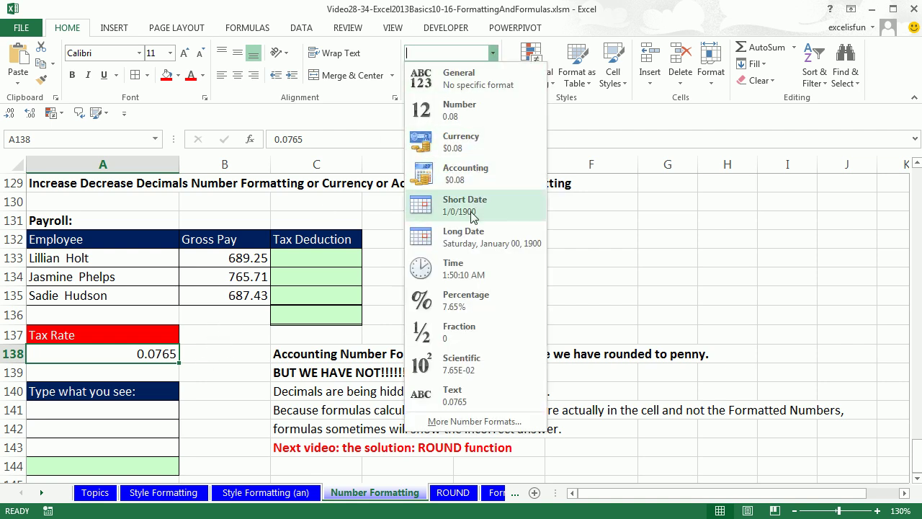
left_click(481, 306)
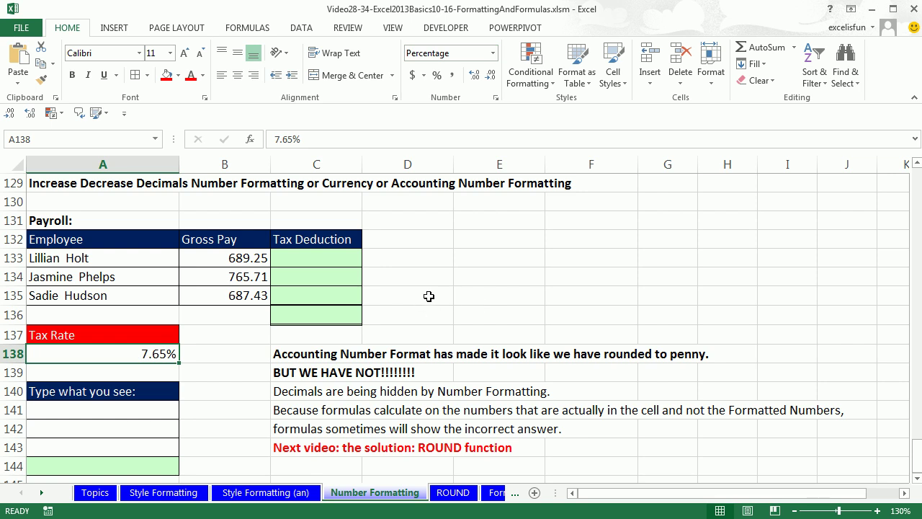
key("ctrl+1")
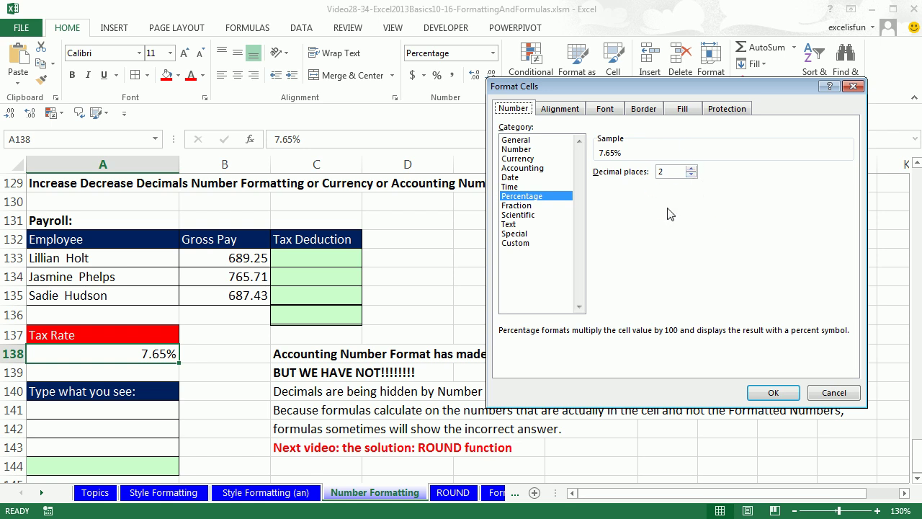
key("Escape")
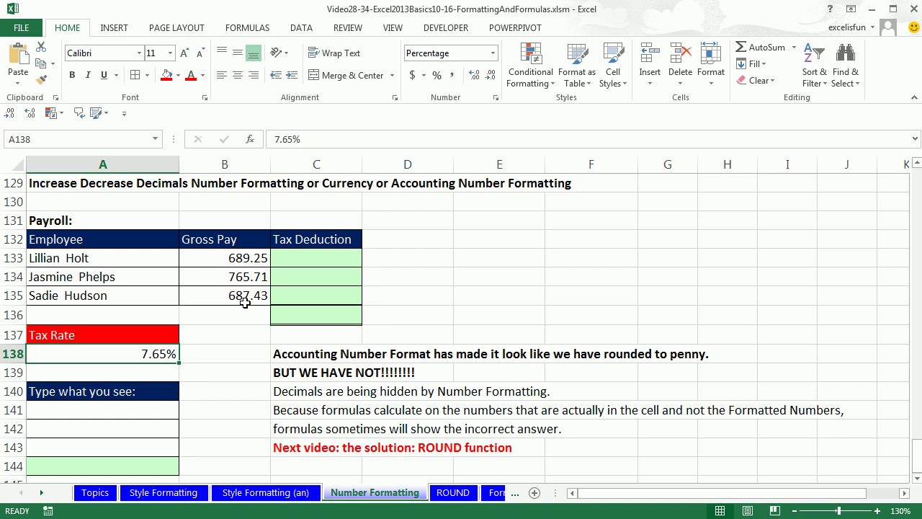
- Enter =B133*$A$138 in C133 for the first tax deduction and fill the formula down to C135
left_click(315, 259)
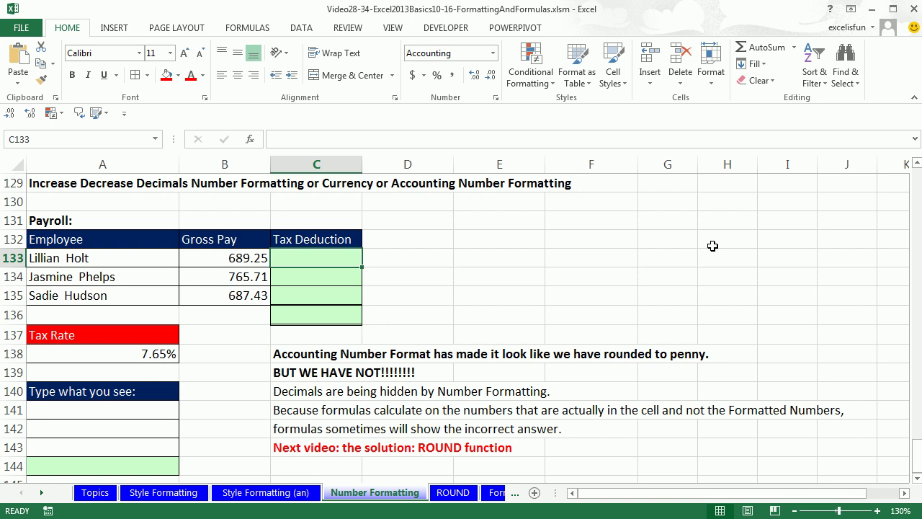
type("=")
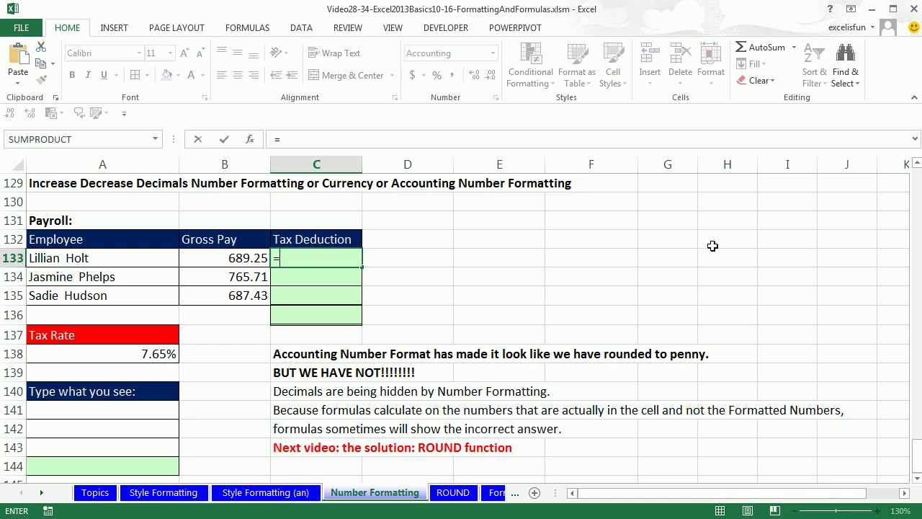
key("Left")
type("*")
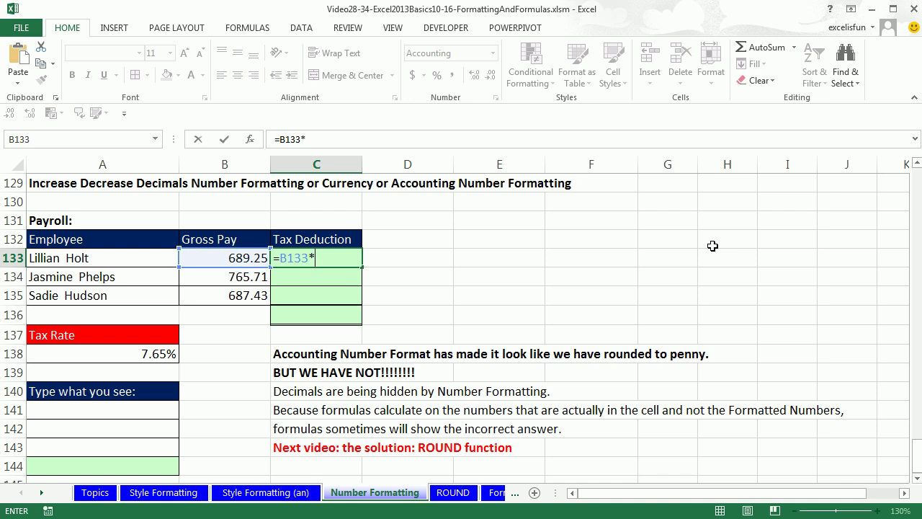
left_click(128, 350)
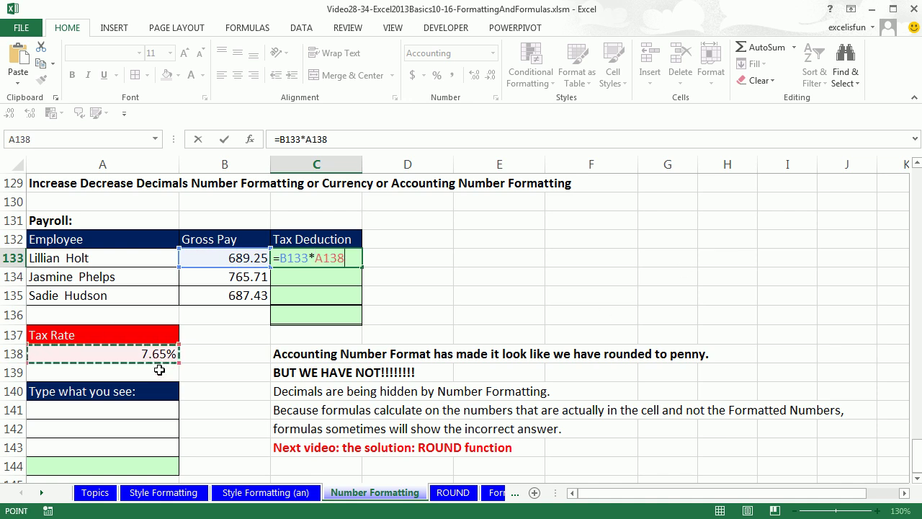
key("F4")
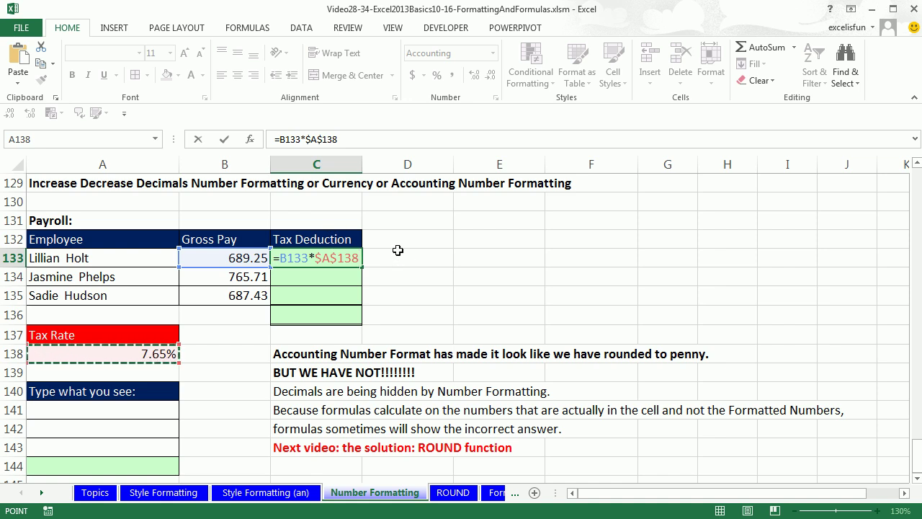
key("ctrl+Return")
left_click_drag(362, 266, 363, 304)
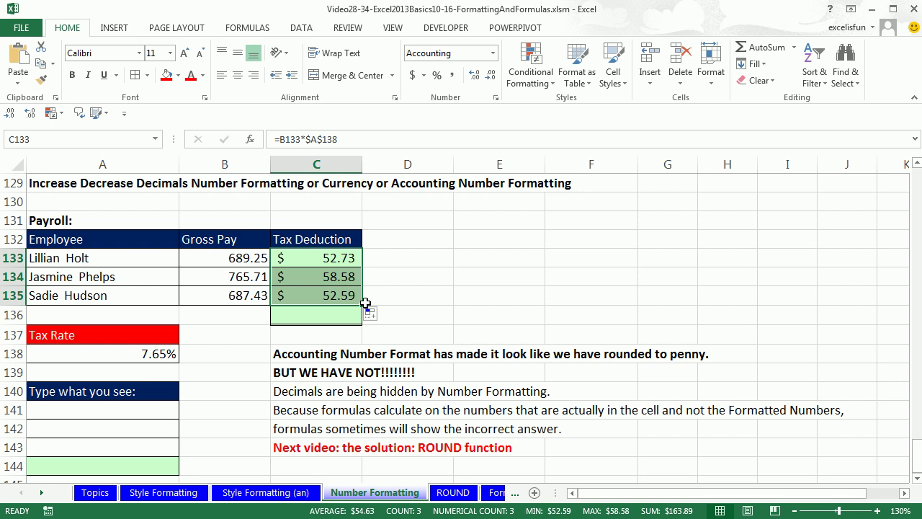
- Total the tax deductions in C136 with =SUM(C133:C135)
left_click(319, 318)
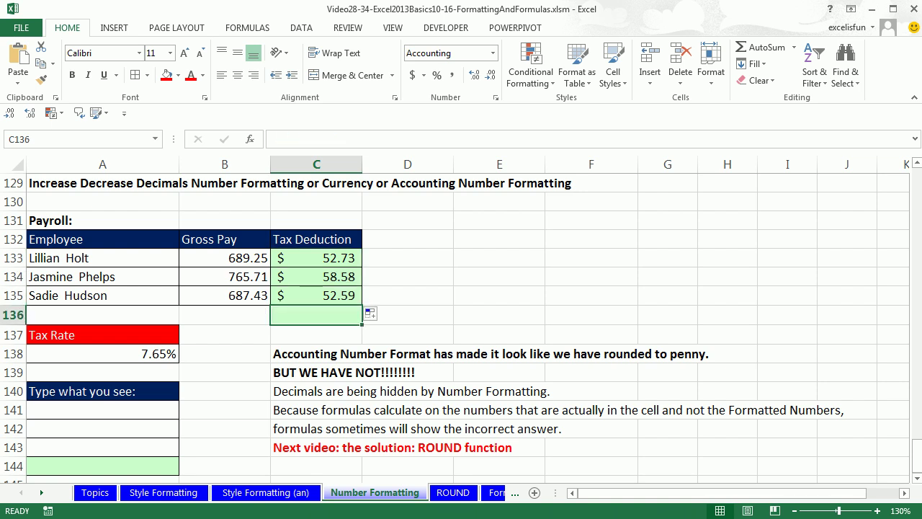
key("alt+equal")
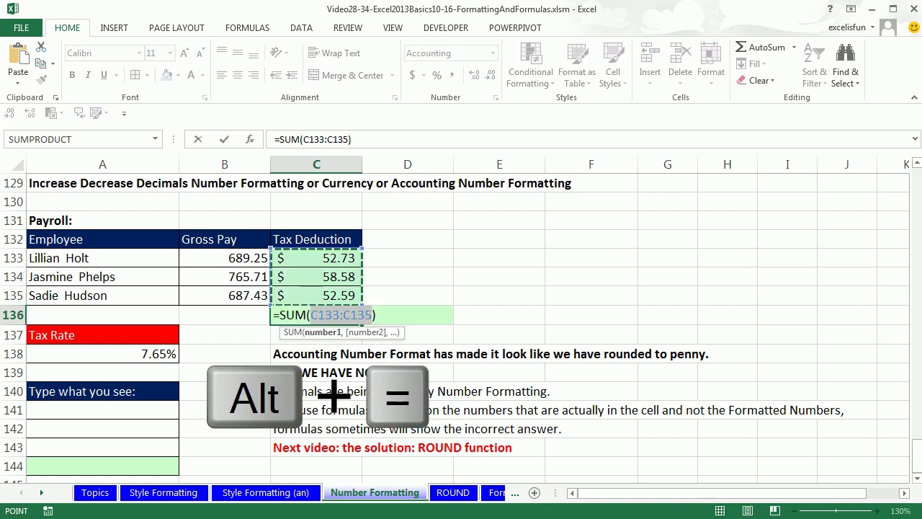
key("ctrl+Return")
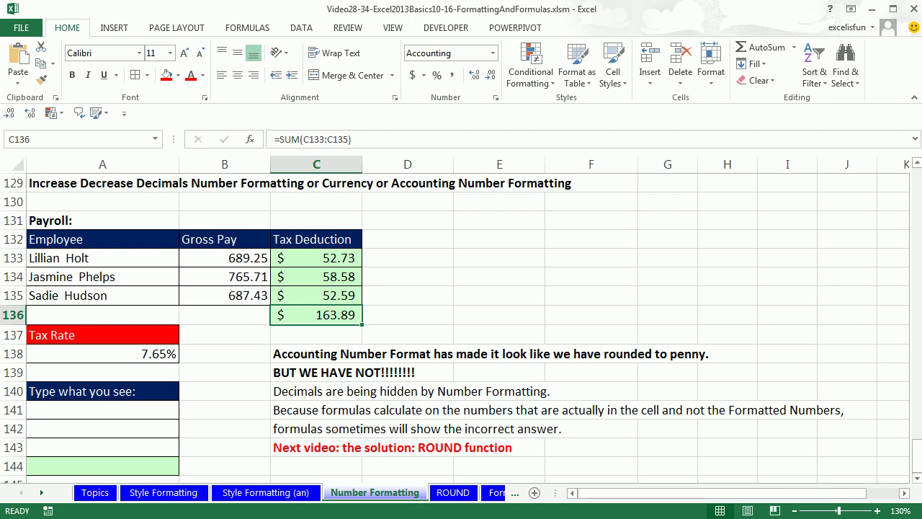
- Enter 52.73, 58.58 and 52.59 in A141:A143, and total them in A144 with =SUM(A141:A143)
left_click(156, 408)
type("52.73")
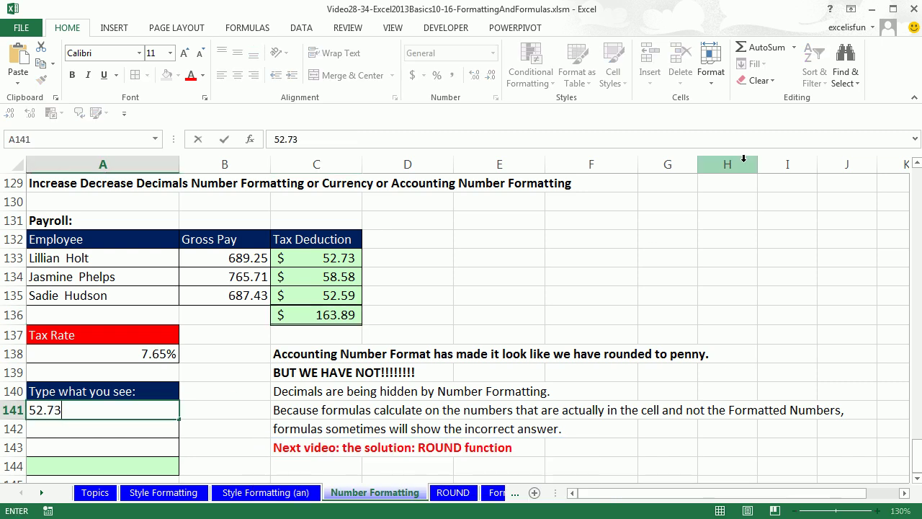
key("Return")
type("58")
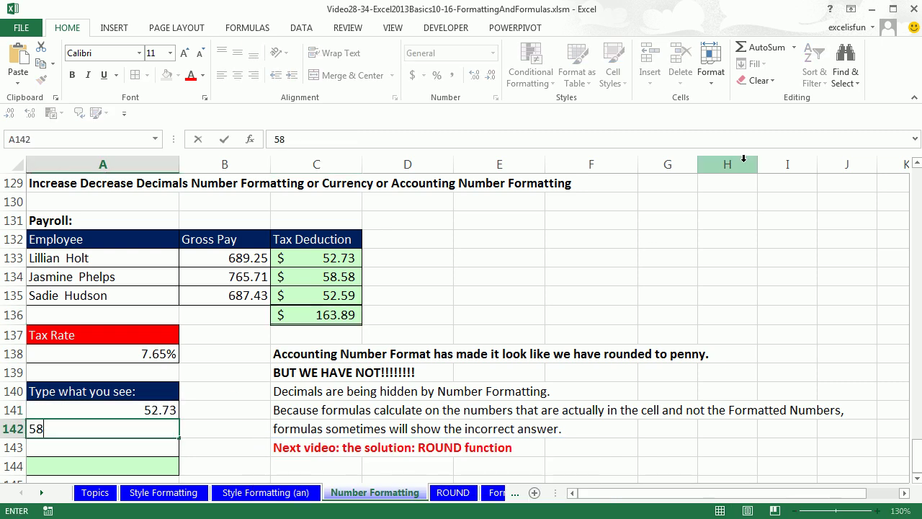
type(".58")
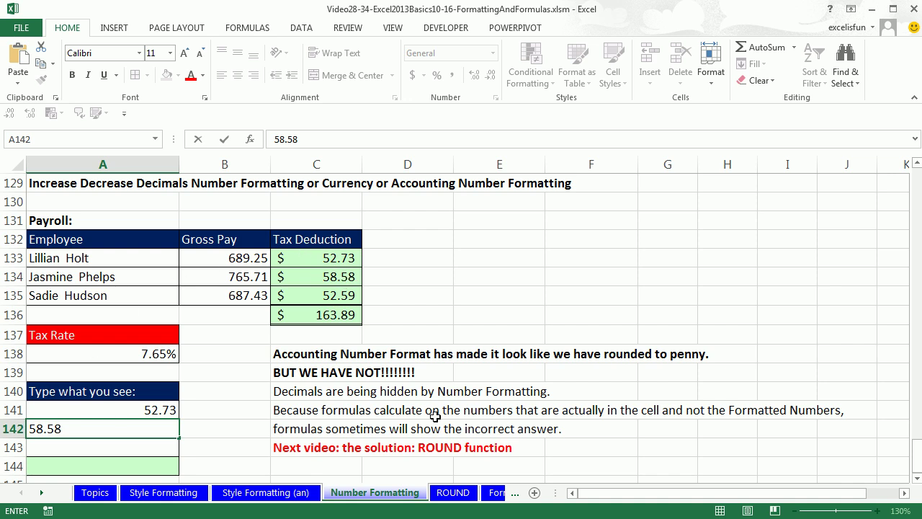
key("Return")
type("52.59")
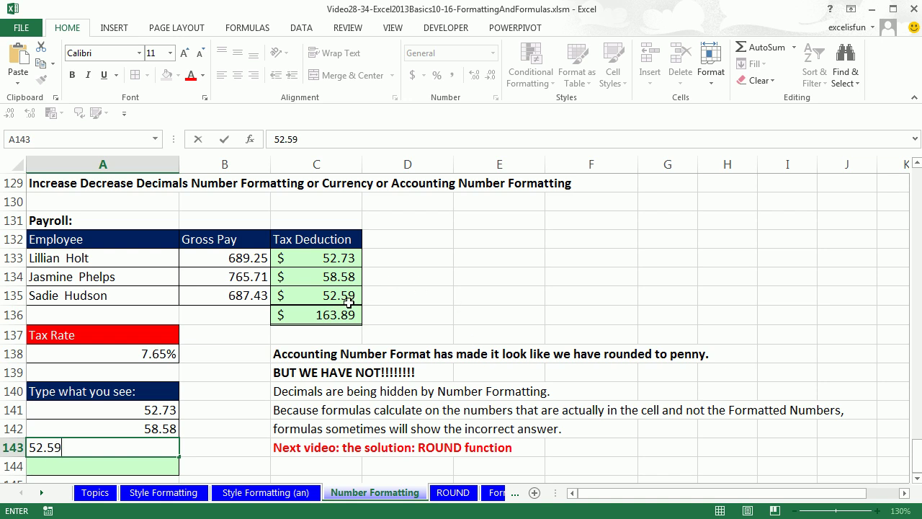
key("Return")
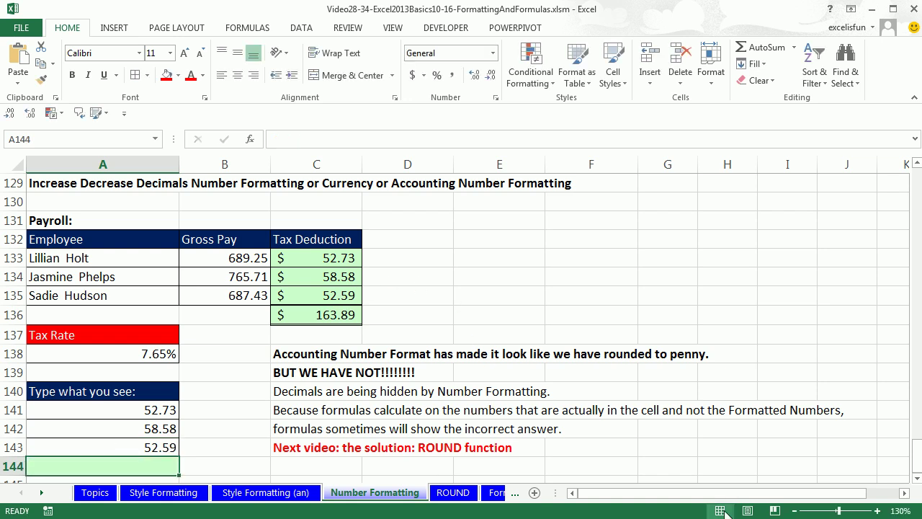
key("alt+equal")
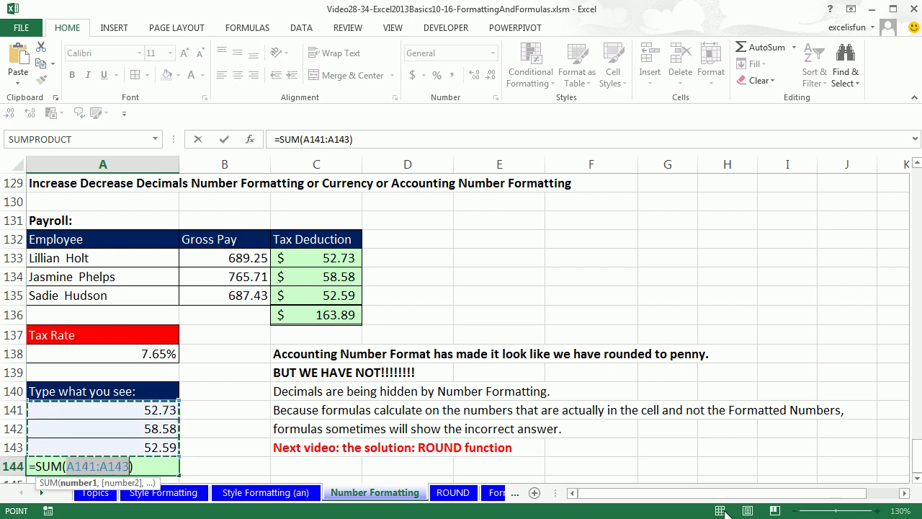
key("ctrl+Return")
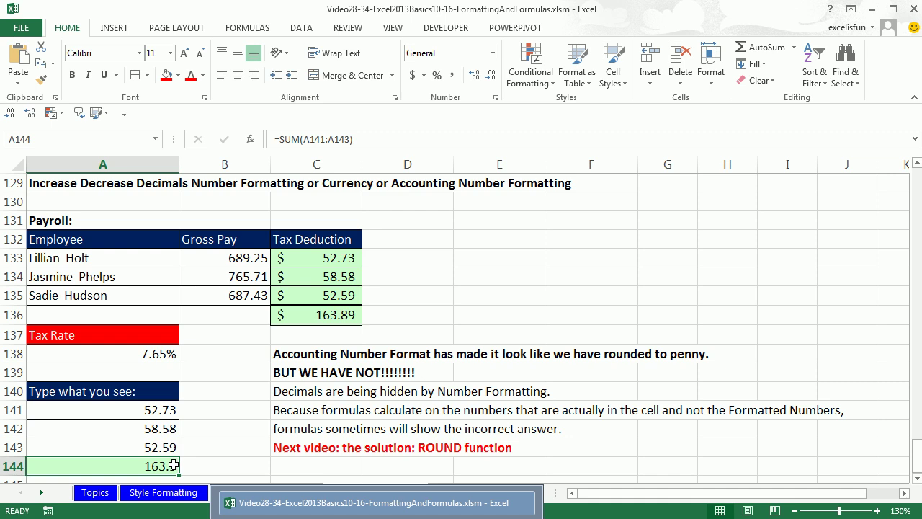
- Show the tax deductions and total in C133:C136 with four decimal places, and reduce them back to two
left_click(310, 257)
left_click_drag(310, 256, 310, 315)
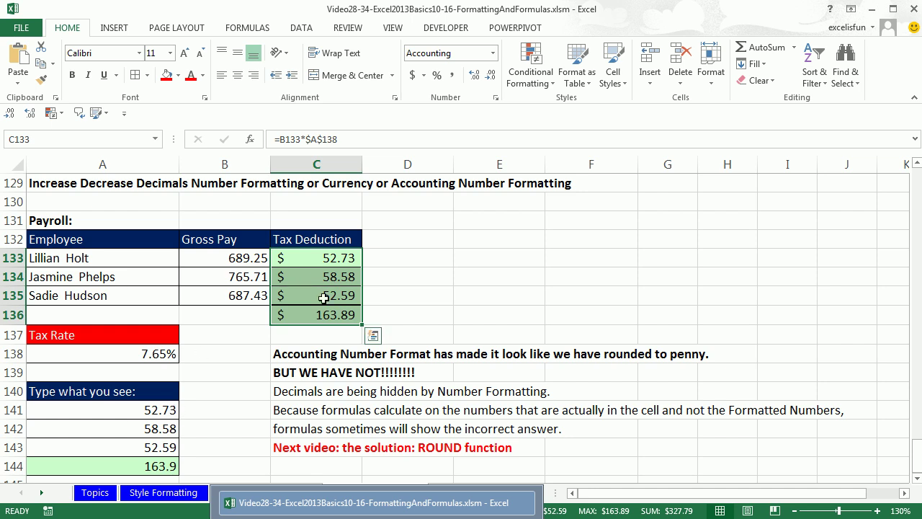
left_click(473, 75)
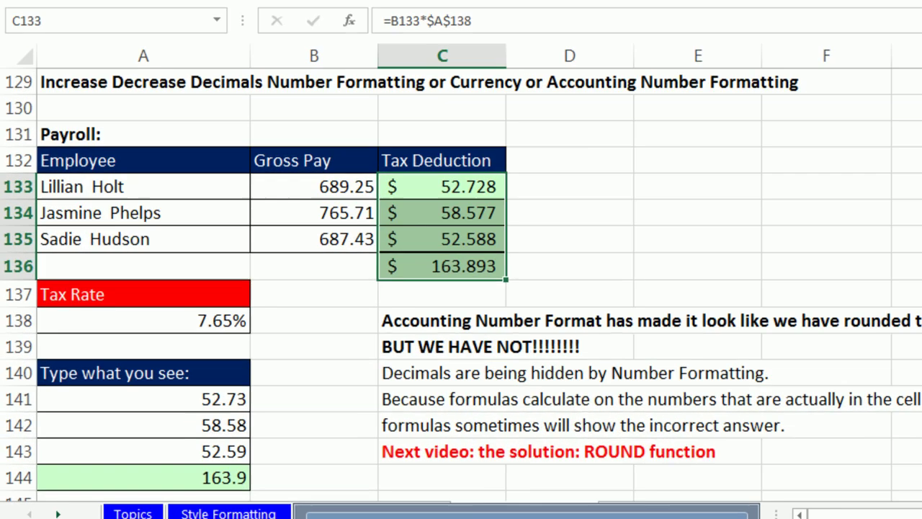
left_click(472, 75)
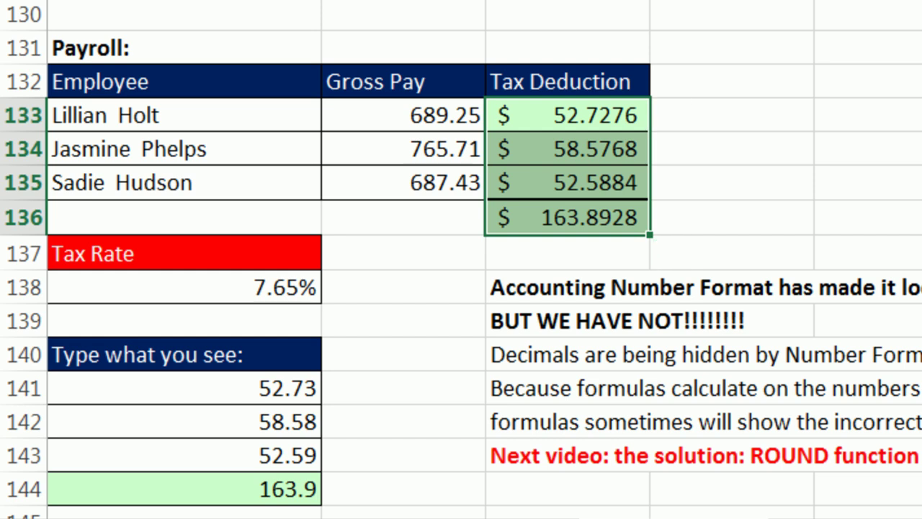
key("alt+h")
key("9")
key("alt+h")
key("9")
- Delete the SUM total in C136, and undo the deletion
left_click(591, 218)
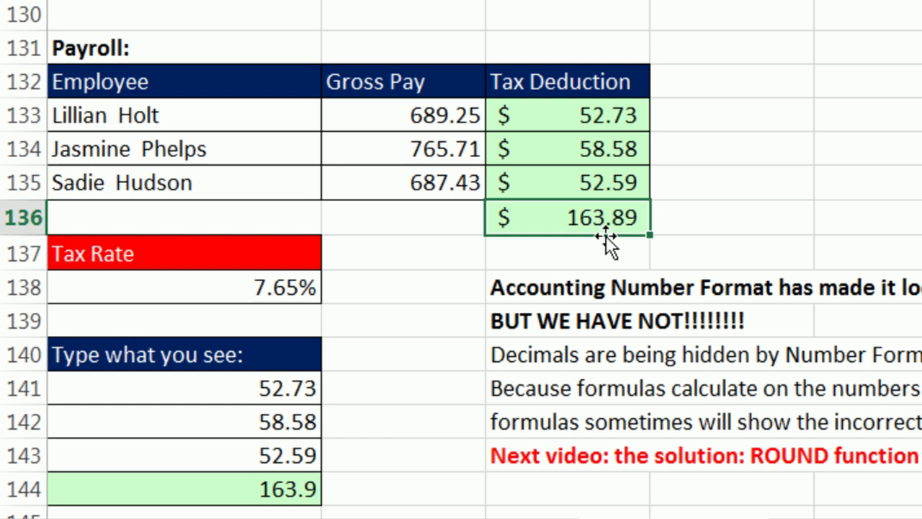
key("Delete")
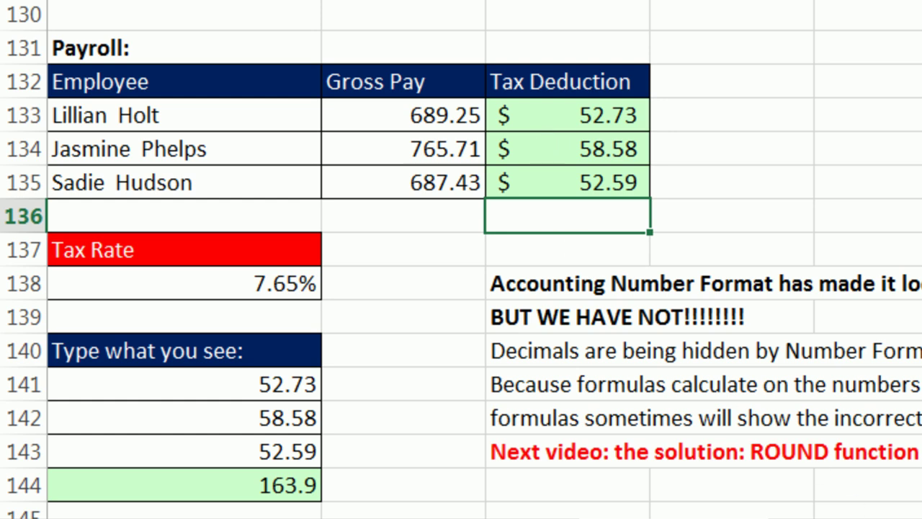
key("ctrl+z")
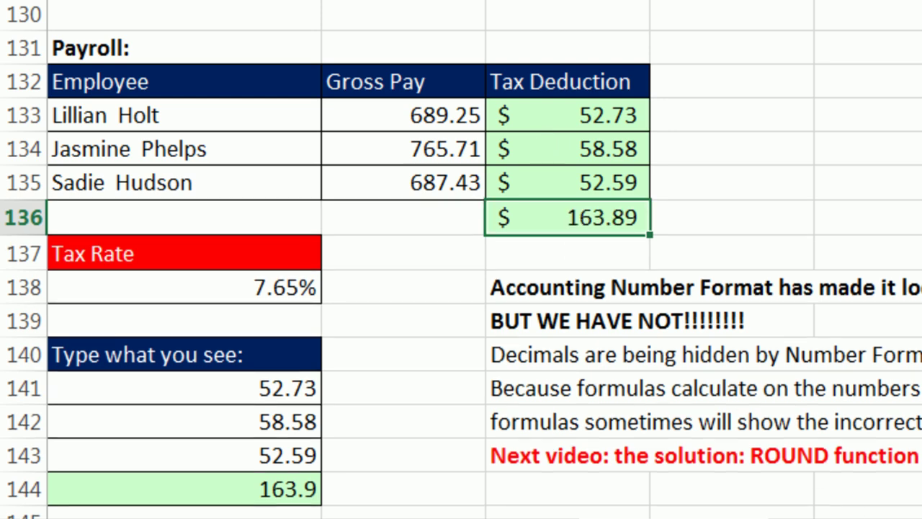
- Increase the displayed decimals of the tax deductions and total in C133:C136 to four places
left_click(569, 115)
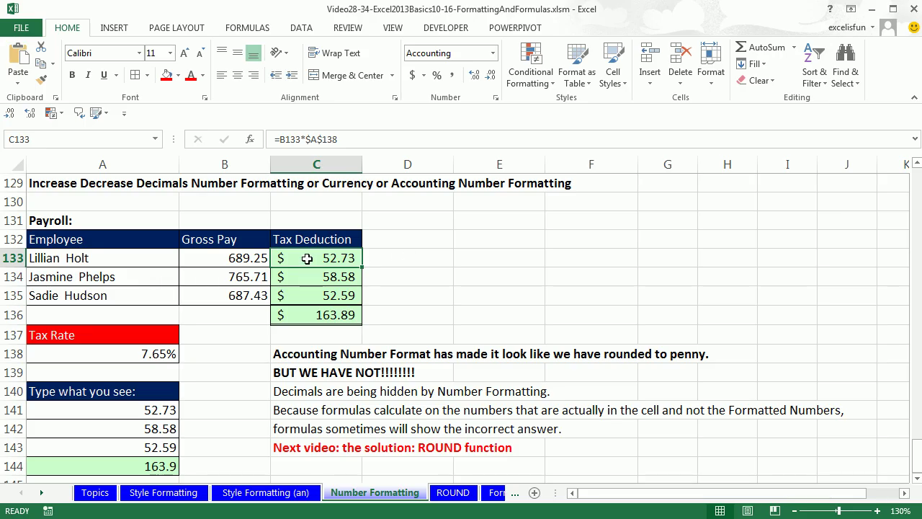
left_click_drag(543, 118, 556, 150)
left_click_drag(309, 277, 315, 315)
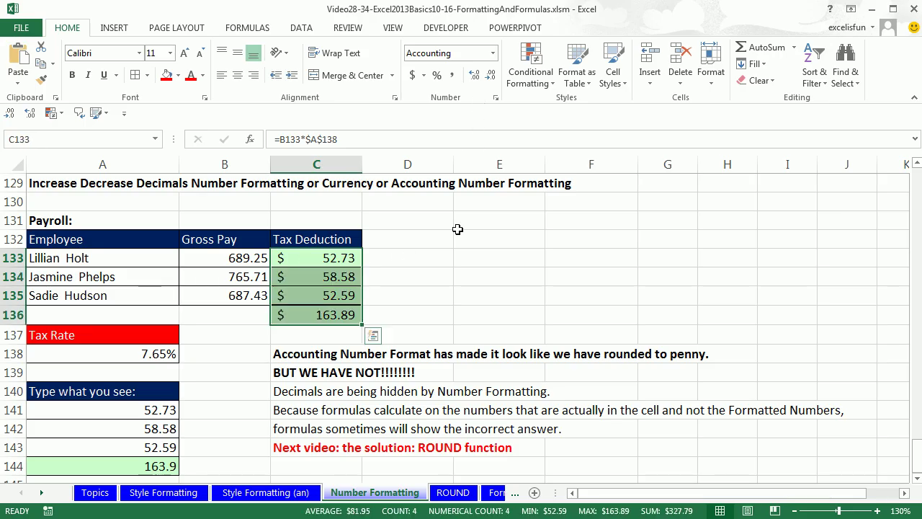
left_click(474, 75)
left_click(474, 75)
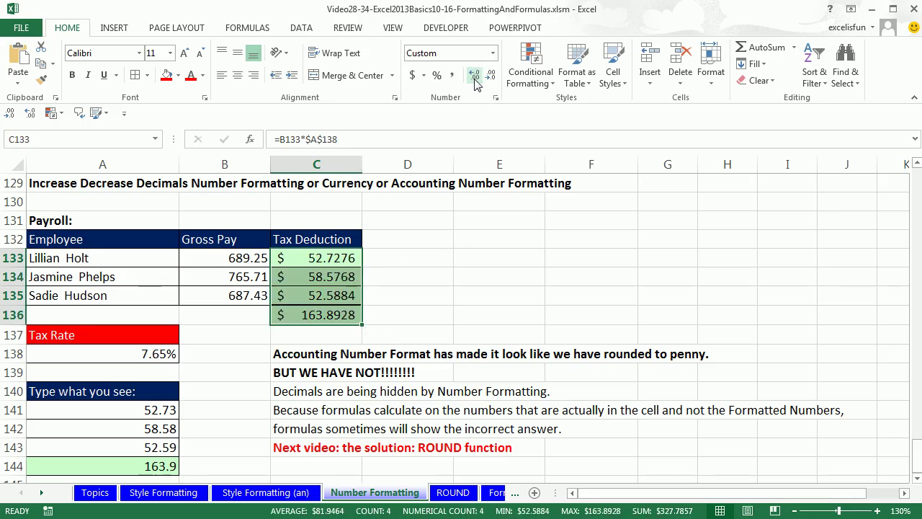